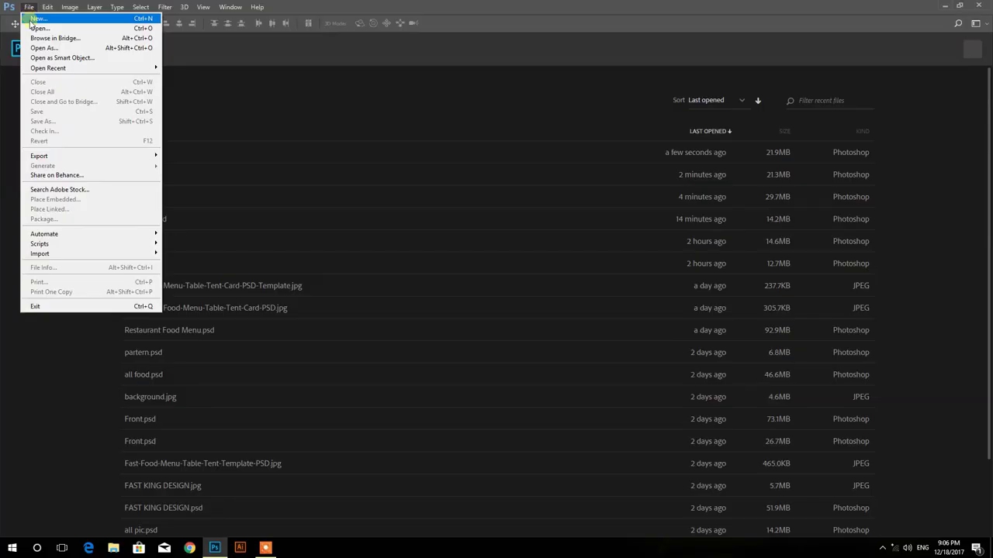
# Step: Create a white Print document of 21.59 × 10 centimeters at 300 ppi
pyautogui.click(35, 18)
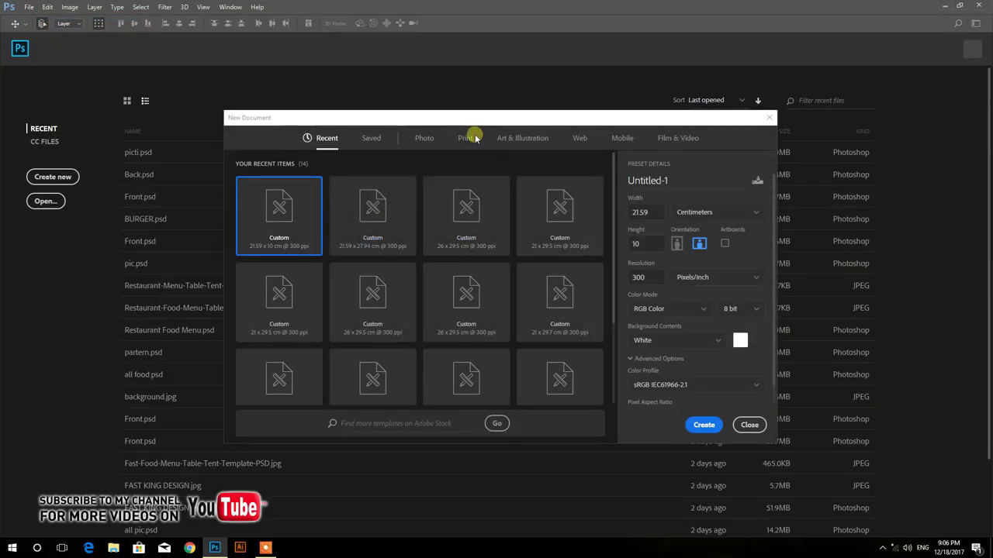
pyautogui.click(468, 140)
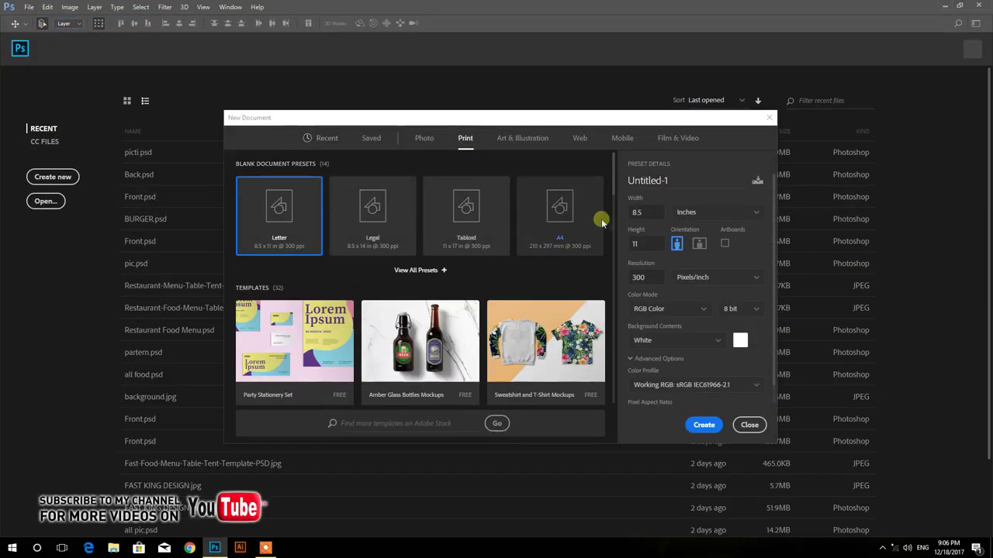
pyautogui.click(698, 212)
pyautogui.click(692, 265)
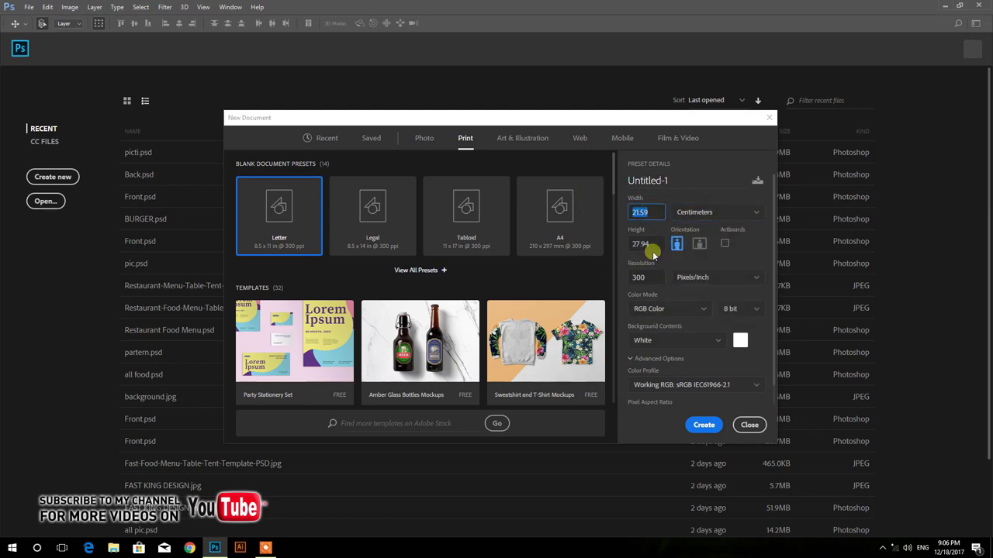
pyautogui.click(651, 244)
pyautogui.write('10')
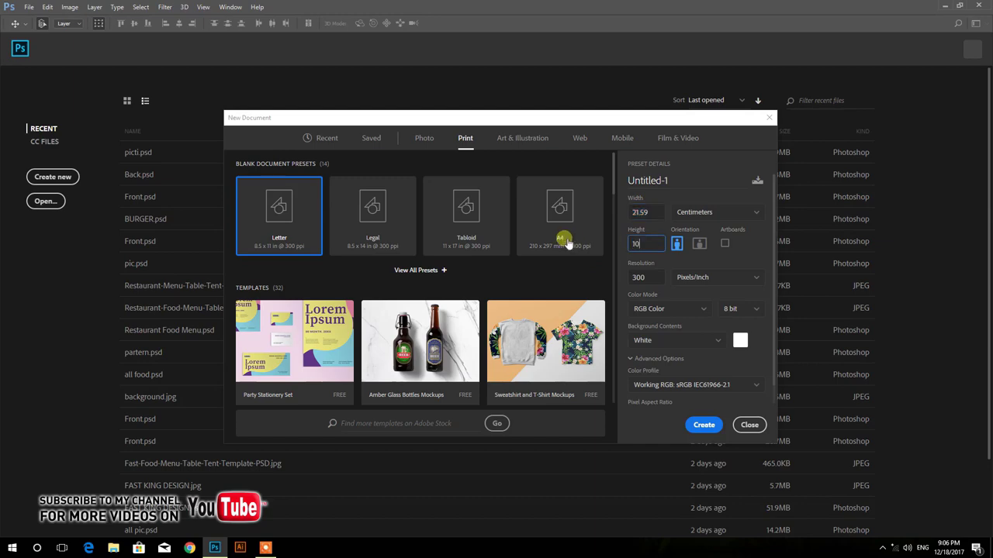
pyautogui.click(701, 424)
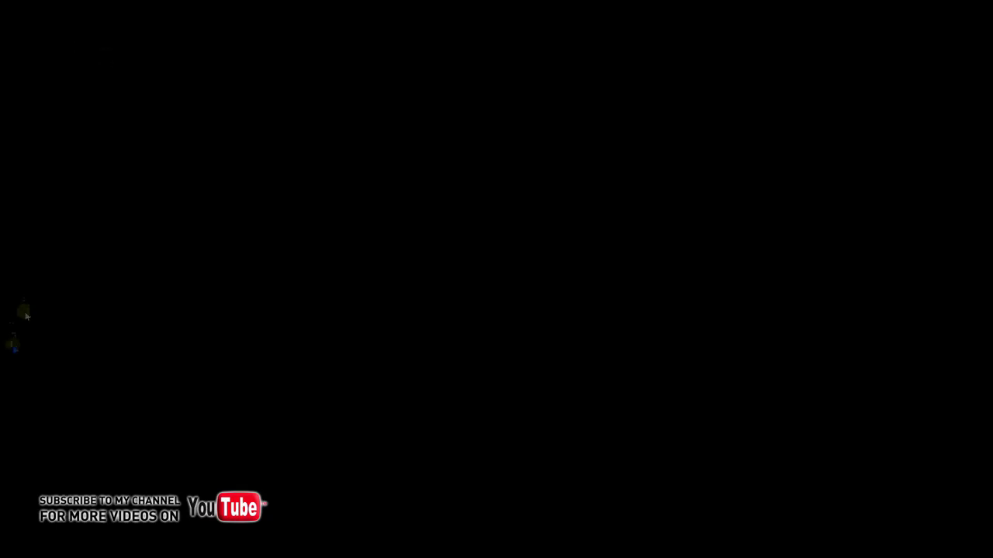
# Step: Fill the blank canvas with dark navy using the Paint Bucket
pyautogui.press('g')
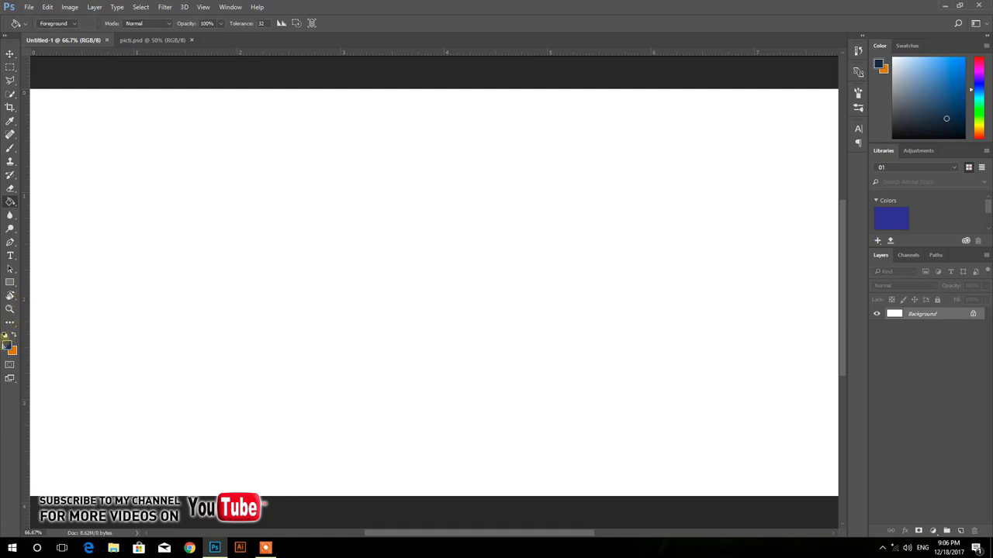
pyautogui.click(8, 346)
pyautogui.click(721, 109)
pyautogui.click(383, 168)
# Step: Bring the yellow brush stroke from picti.psd into the banner's top-left corner
pyautogui.click(10, 50)
pyautogui.click(131, 40)
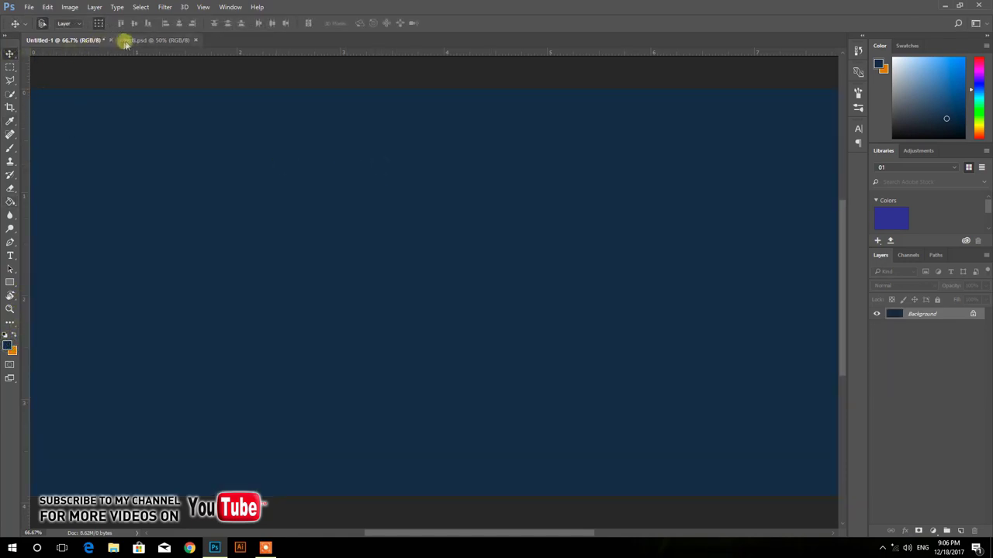
pyautogui.moveTo(263, 256); pyautogui.dragTo(84, 40)
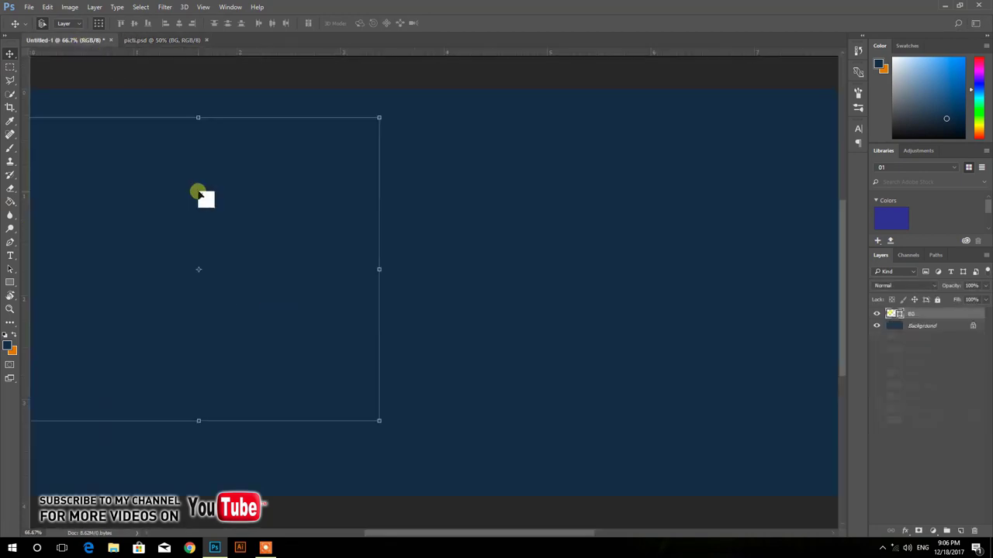
pyautogui.moveTo(84, 41); pyautogui.dragTo(199, 194)
pyautogui.scroll(-2, 258, 232)
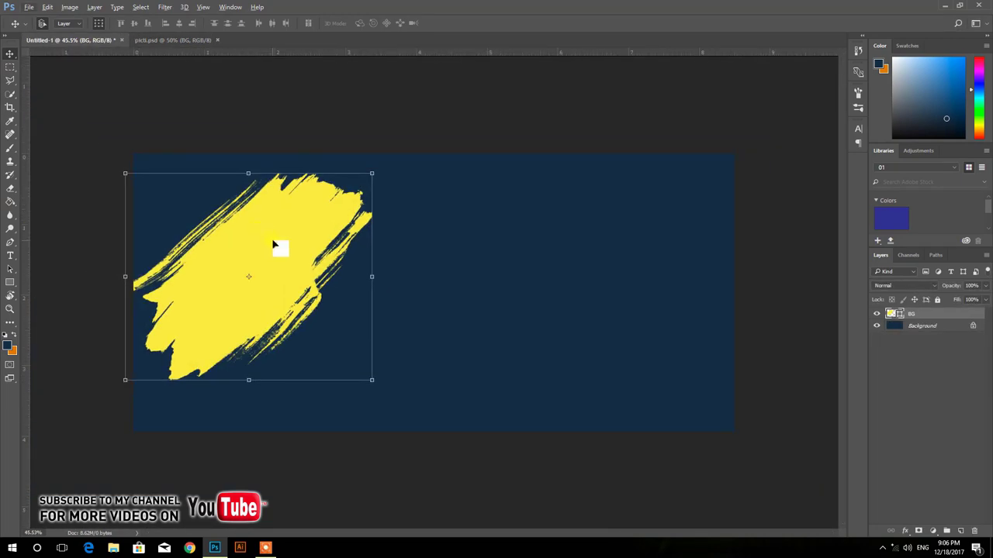
pyautogui.moveTo(276, 243); pyautogui.dragTo(226, 168)
# Step: Bring the pink brush stroke from picti.psd and place it right of centre
pyautogui.click(169, 43)
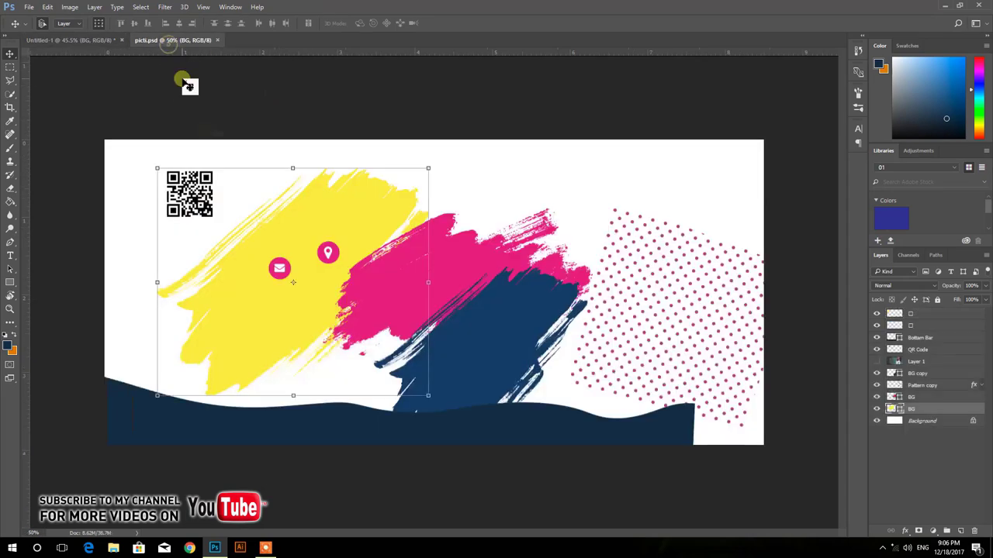
pyautogui.click(249, 432)
pyautogui.moveTo(427, 273); pyautogui.dragTo(101, 38)
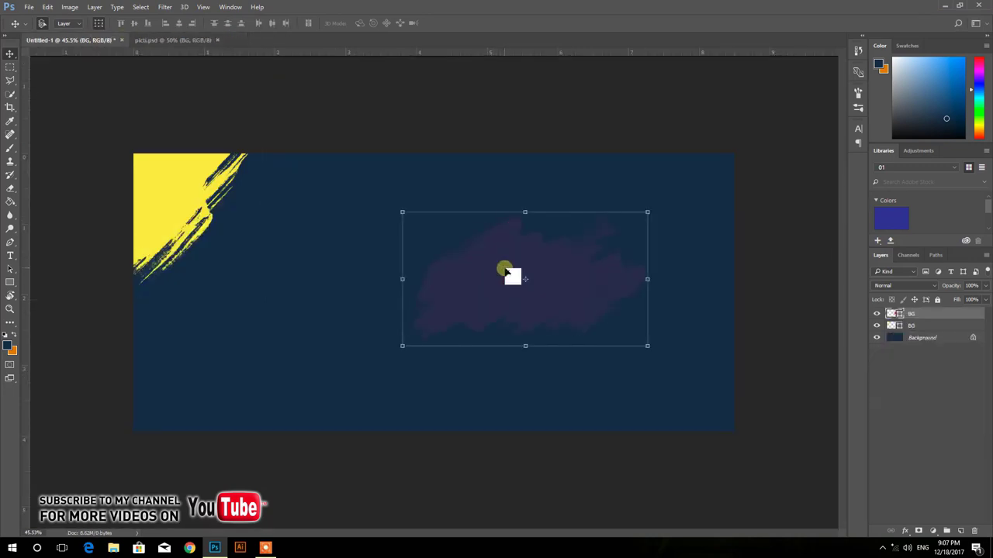
pyautogui.moveTo(101, 39); pyautogui.dragTo(522, 275)
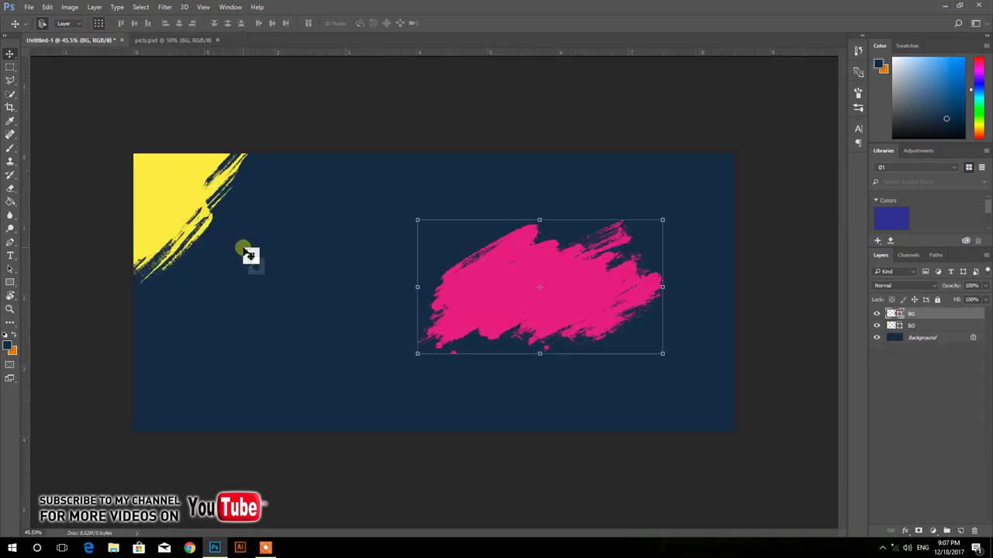
pyautogui.press('t')
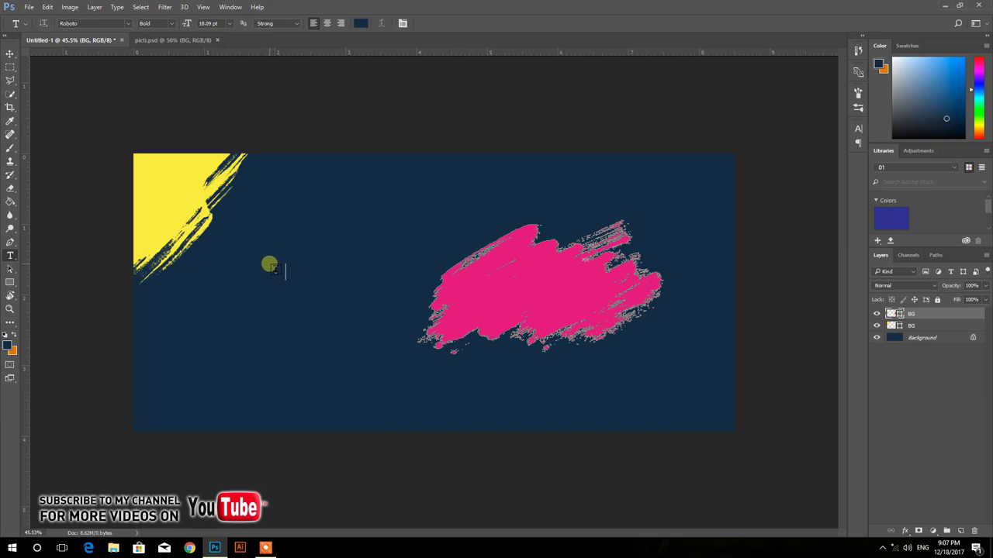
# Step: Type a white Roboto Bold 'BIG' left of the pink stroke and scale it up
pyautogui.click(274, 262)
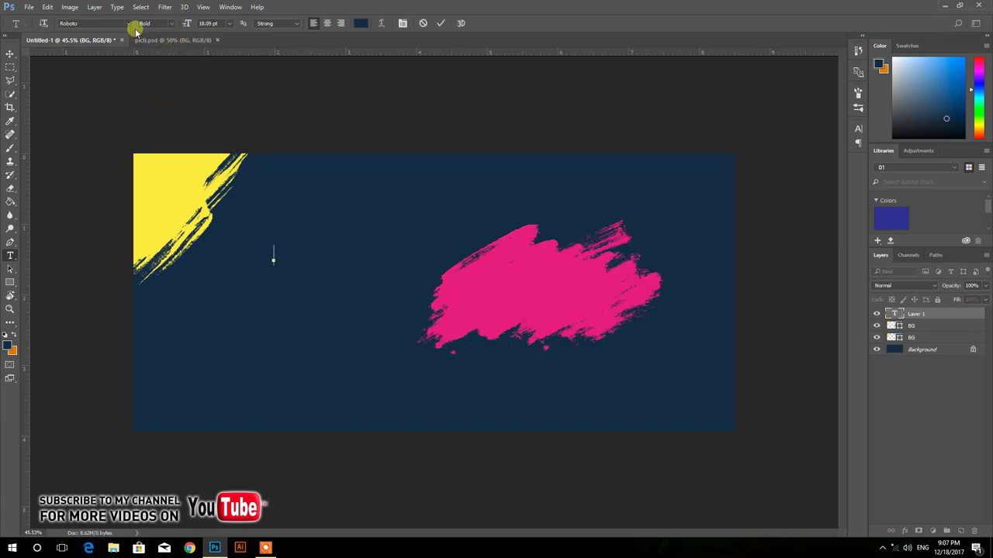
pyautogui.click(272, 265)
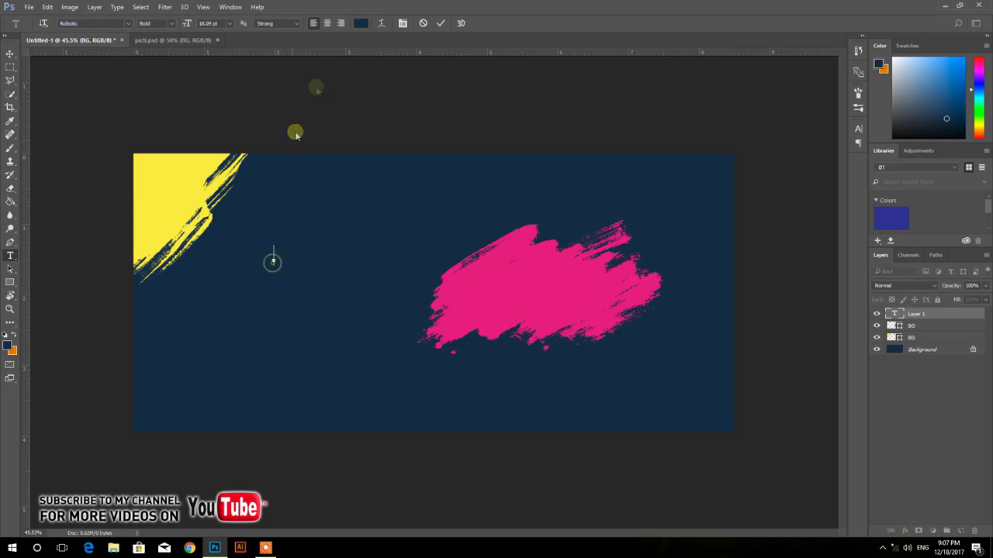
pyautogui.click(361, 22)
pyautogui.moveTo(582, 215); pyautogui.dragTo(461, 106)
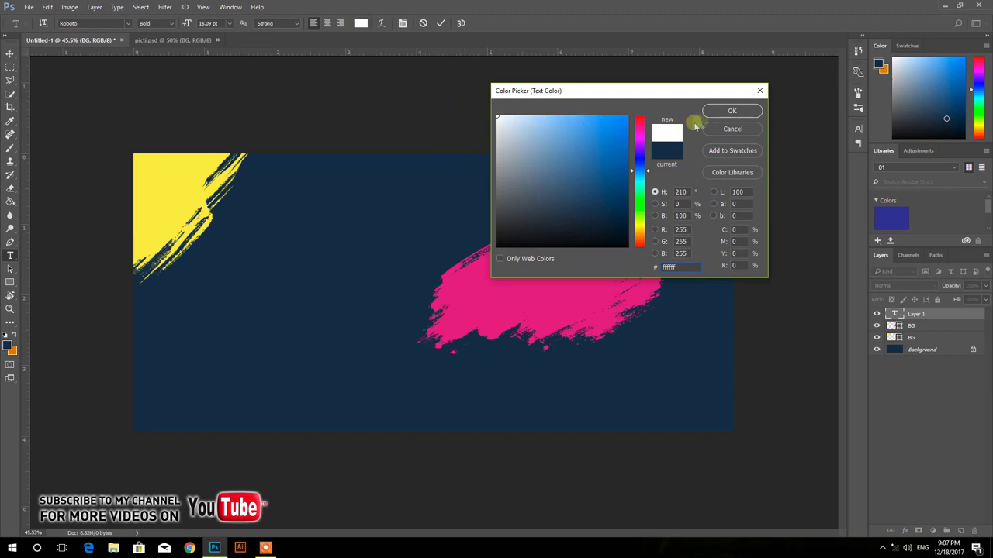
pyautogui.click(721, 115)
pyautogui.write('BIG')
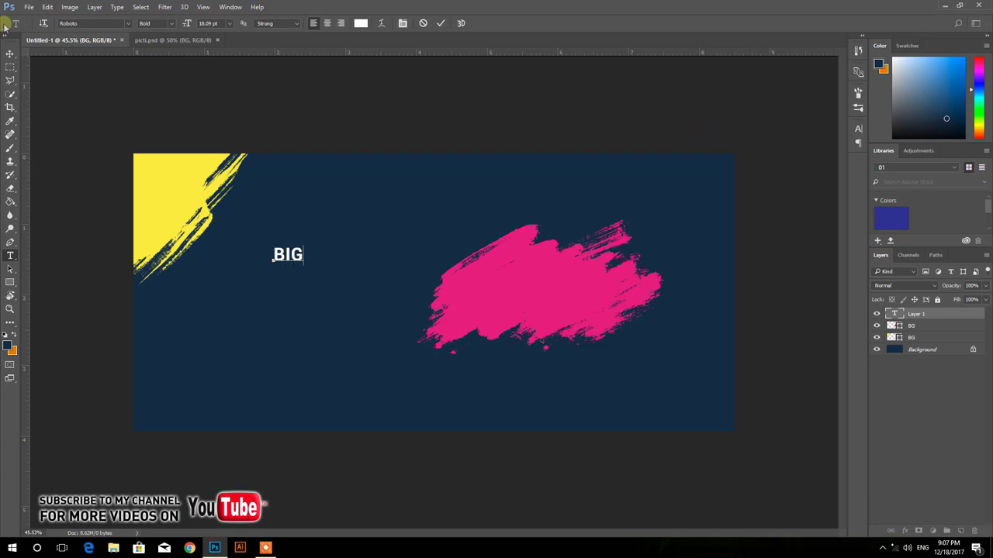
pyautogui.click(10, 53)
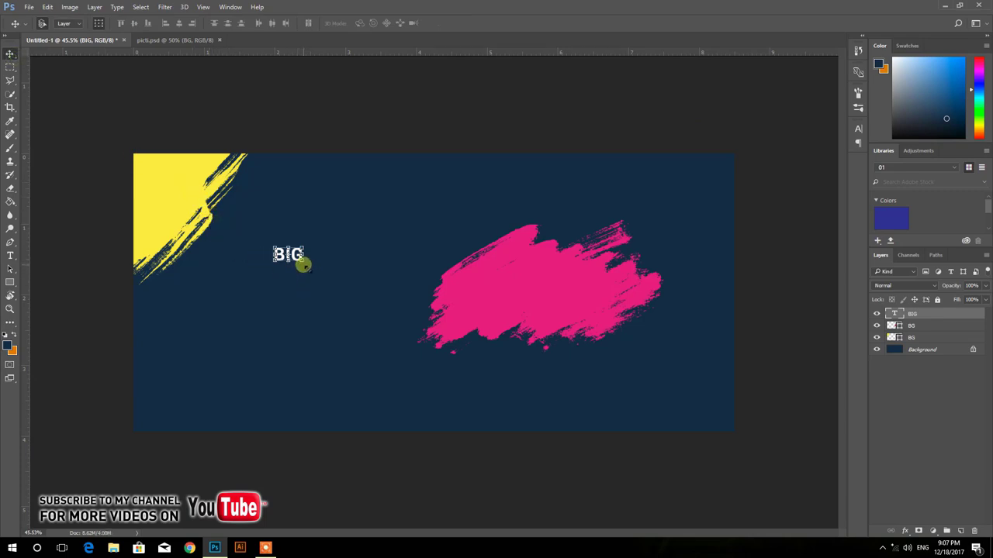
pyautogui.moveTo(302, 265); pyautogui.dragTo(397, 343)
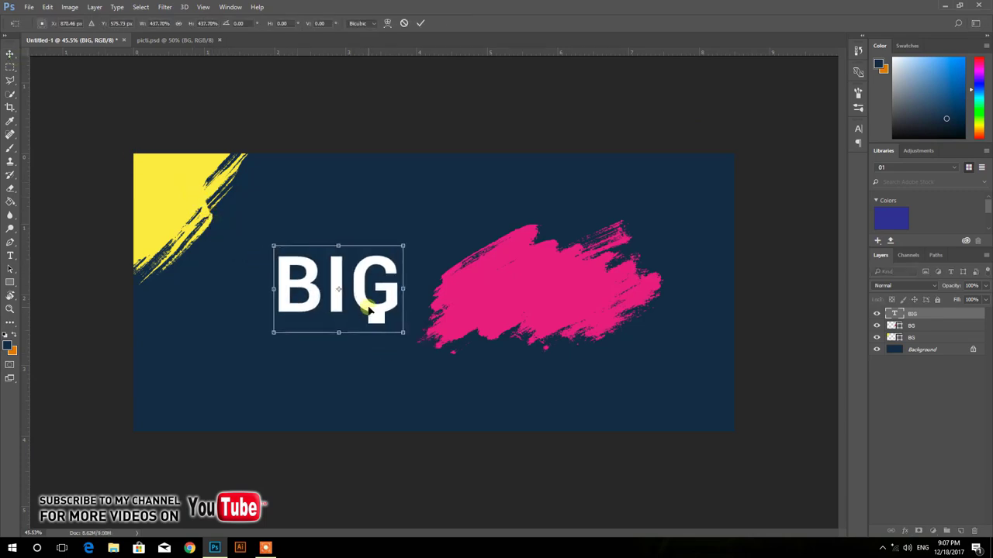
# Step: Place the enlarged BIG, then retype its copy as 'Sale' in Thinking Of Betty
pyautogui.moveTo(369, 310)
pyautogui.mouseDown()
pyautogui.moveTo(343, 262)
pyautogui.moveTo(367, 318)
pyautogui.moveTo(293, 341)
pyautogui.mouseUp()
pyautogui.press('Return')
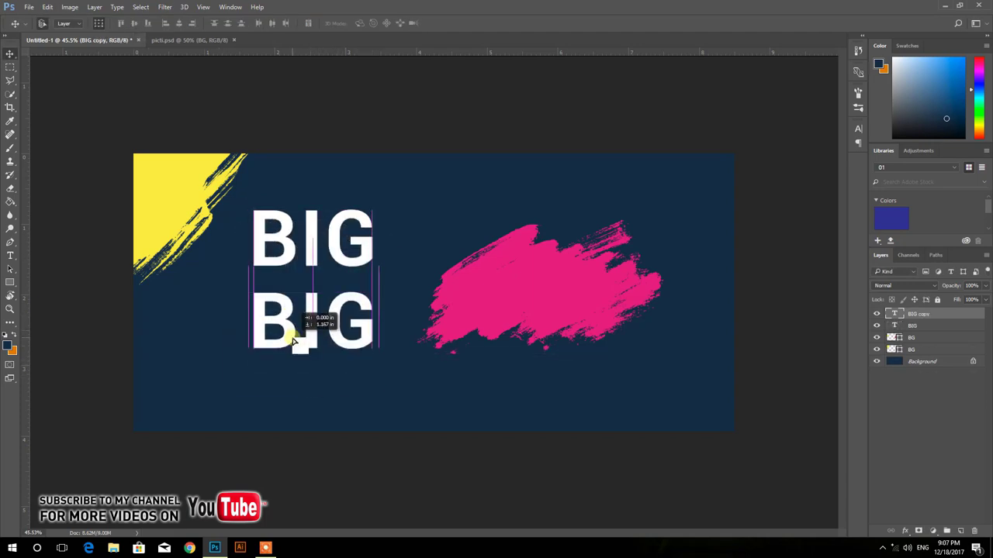
pyautogui.press('t')
pyautogui.click(285, 332)
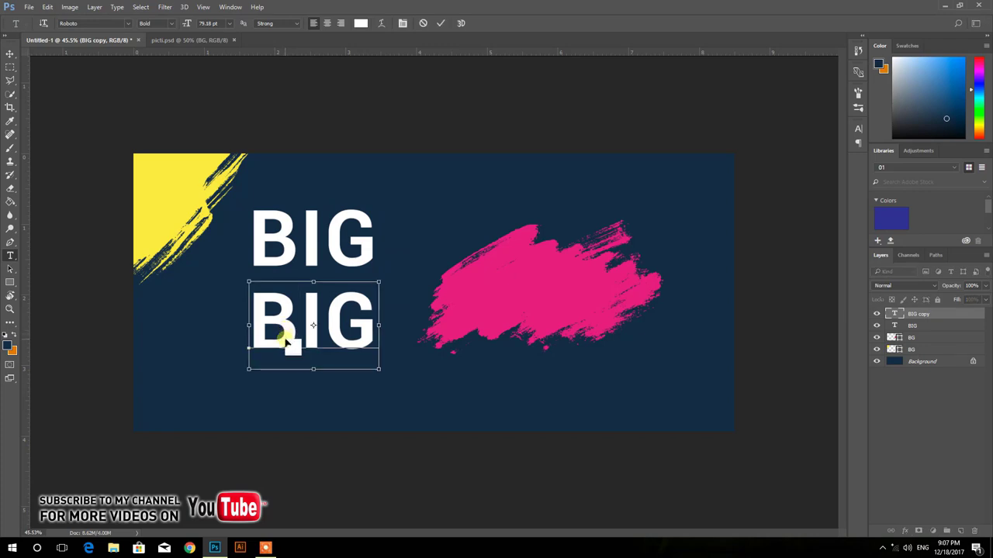
pyautogui.doubleClick(284, 345)
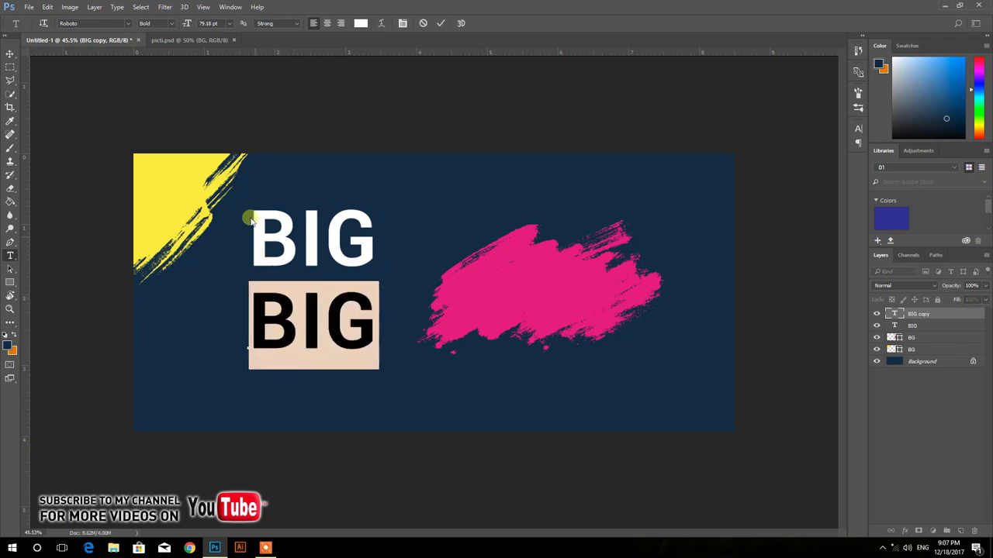
pyautogui.click(98, 23)
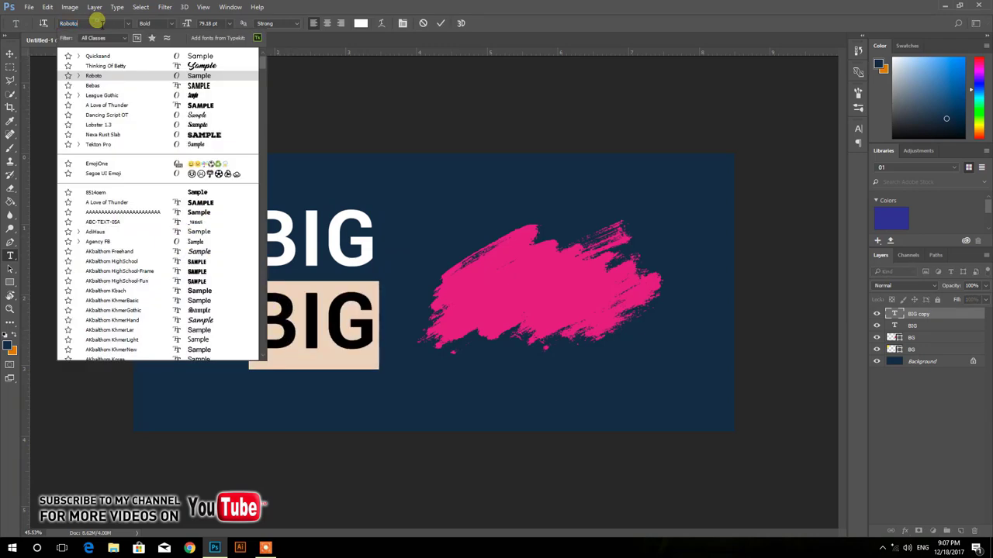
pyautogui.click(116, 66)
pyautogui.write('S')
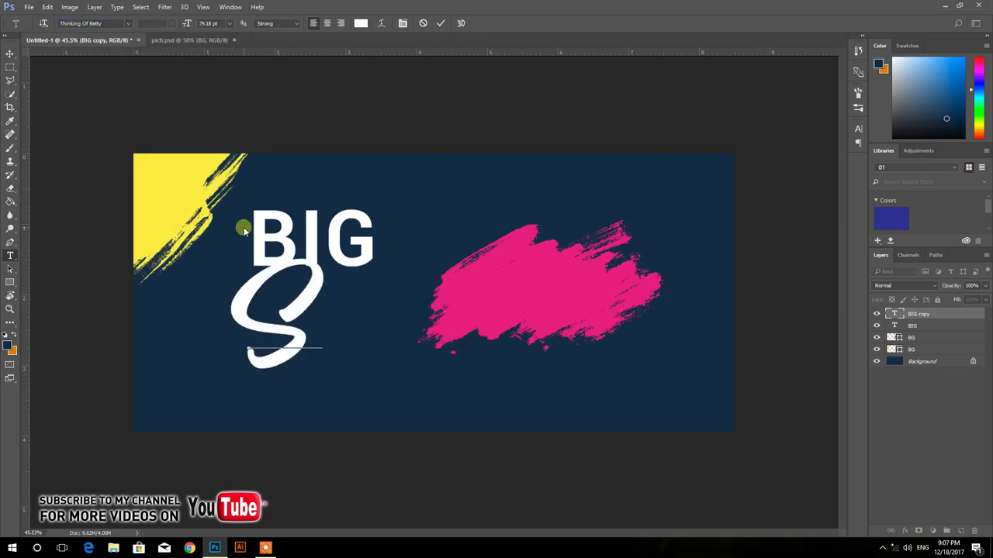
pyautogui.write('ale')
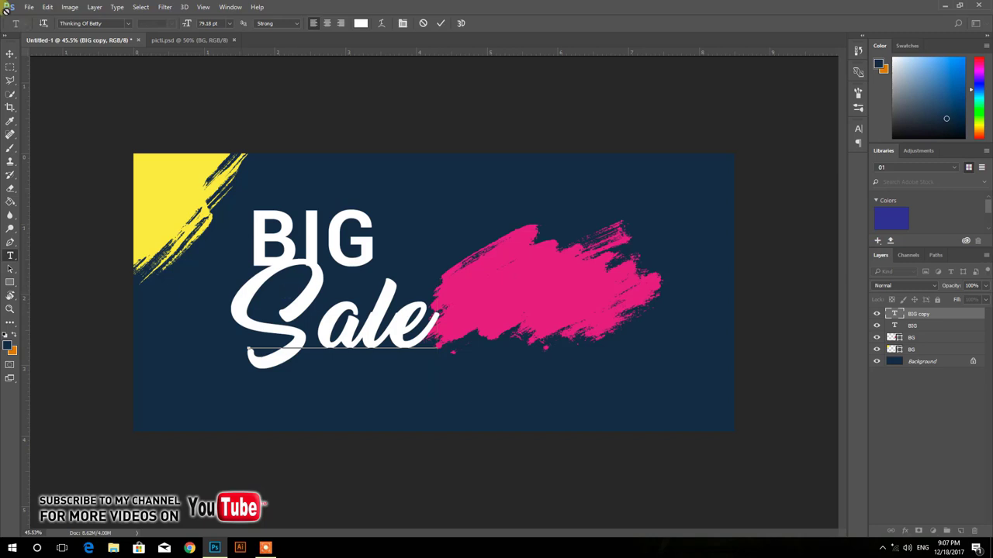
pyautogui.click(15, 54)
# Step: Shrink the Sale text to about 70% and nudge it slightly right and down
pyautogui.hotkey('ctrl', 't')
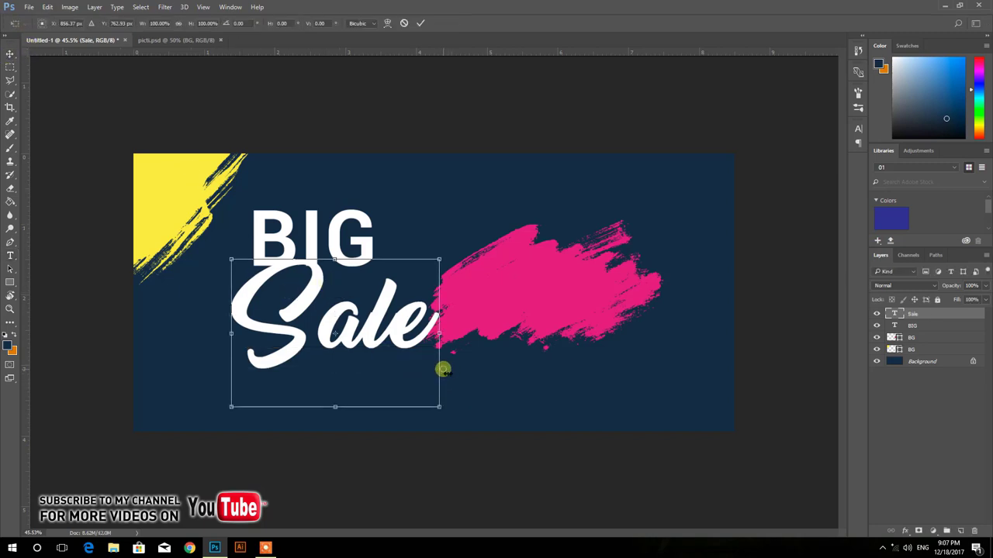
pyautogui.moveTo(439, 403); pyautogui.dragTo(376, 361)
pyautogui.moveTo(339, 314); pyautogui.dragTo(348, 322)
pyautogui.press('Return')
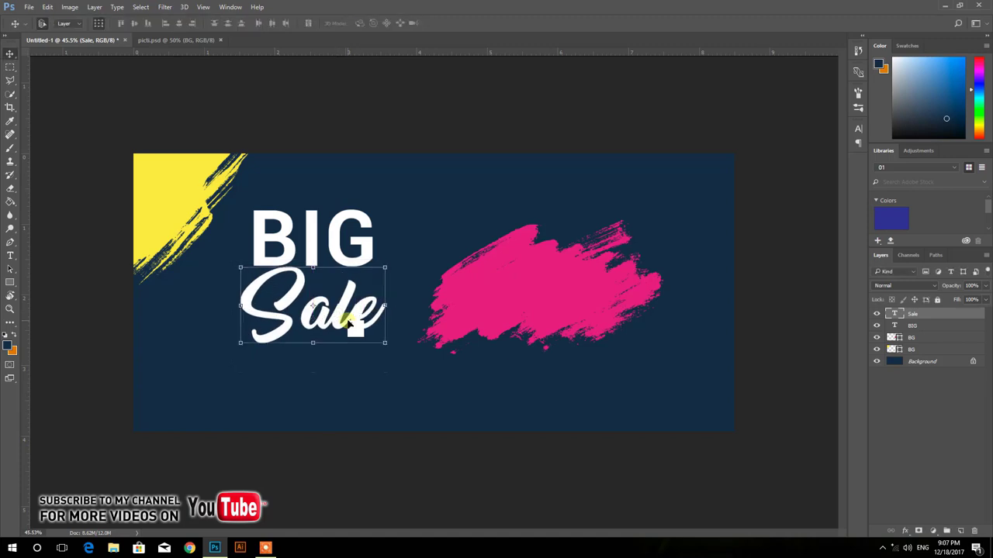
# Step: Recolour Sale to the corner stroke's yellow (#faec50) and nudge BIG upward
pyautogui.doubleClick(301, 309)
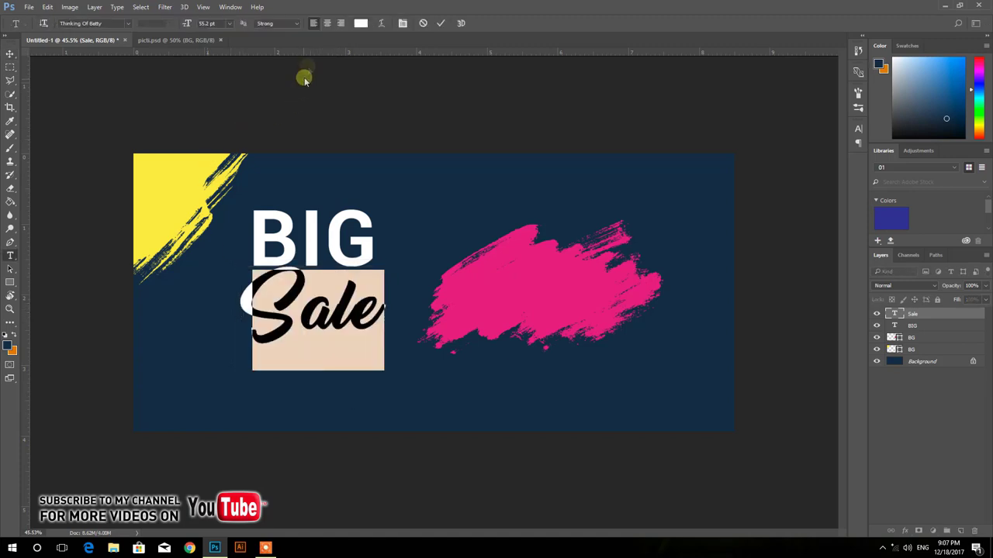
pyautogui.click(360, 23)
pyautogui.click(171, 181)
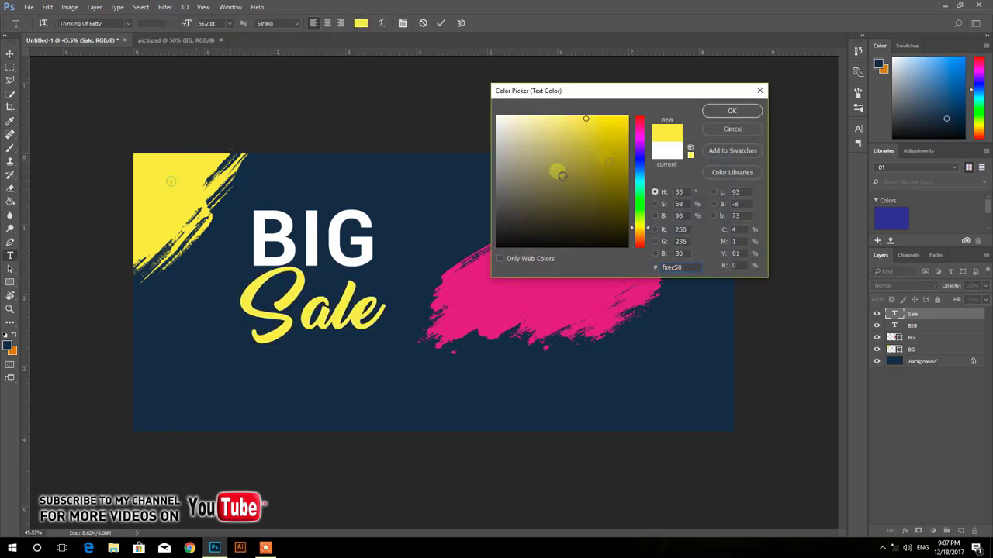
pyautogui.click(730, 111)
pyautogui.click(441, 23)
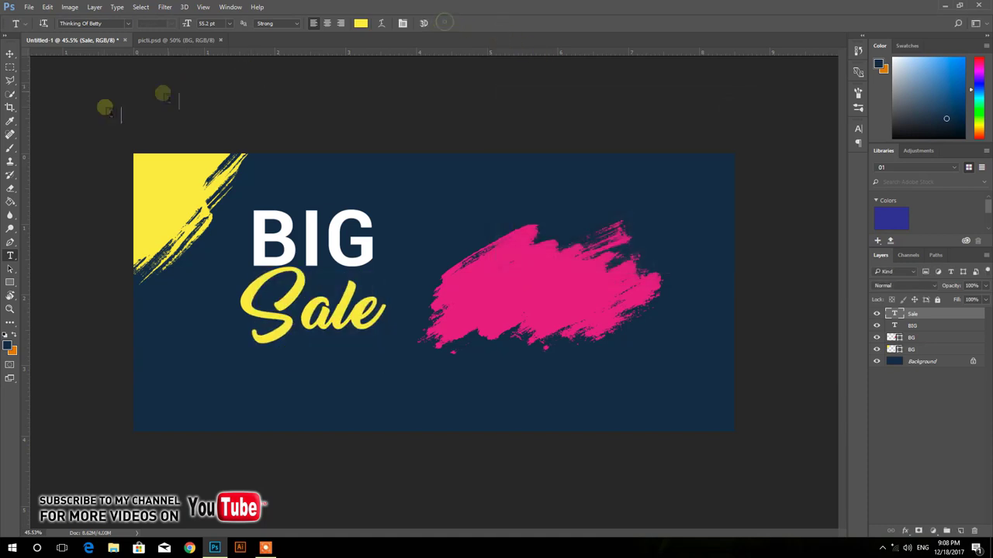
pyautogui.click(10, 53)
pyautogui.moveTo(288, 215); pyautogui.dragTo(284, 218)
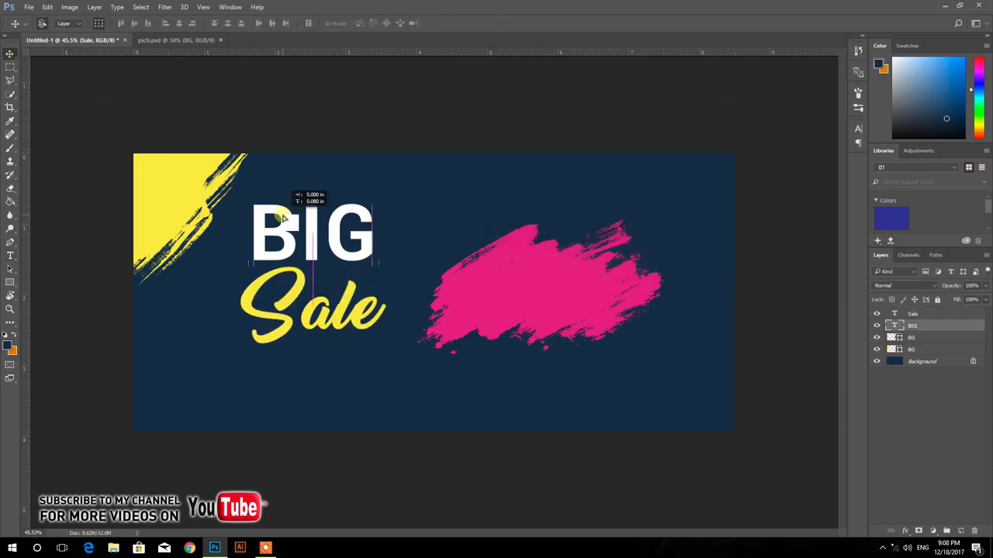
# Step: Give BIG a drop shadow and white outer glow, then duplicate the text
pyautogui.click(904, 530)
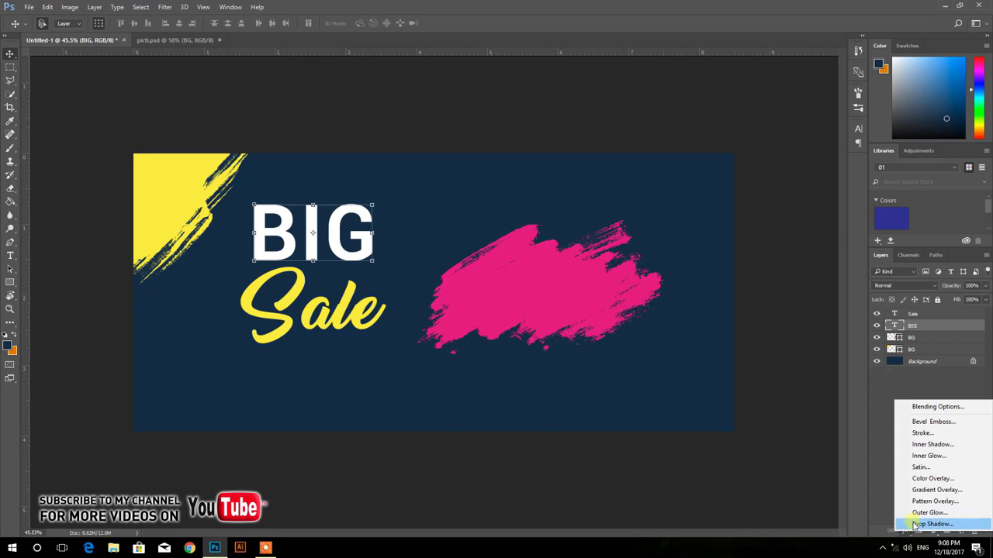
pyautogui.click(922, 525)
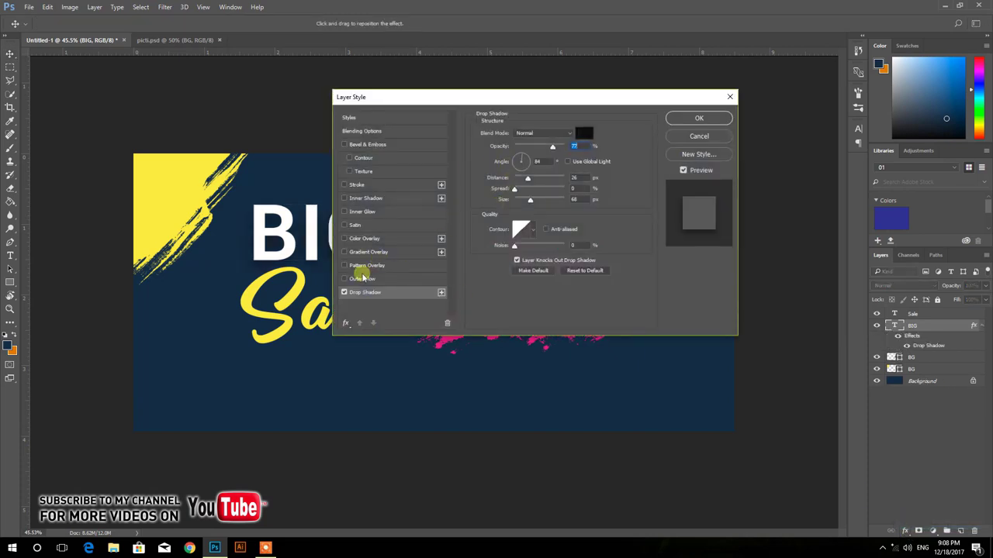
pyautogui.click(362, 278)
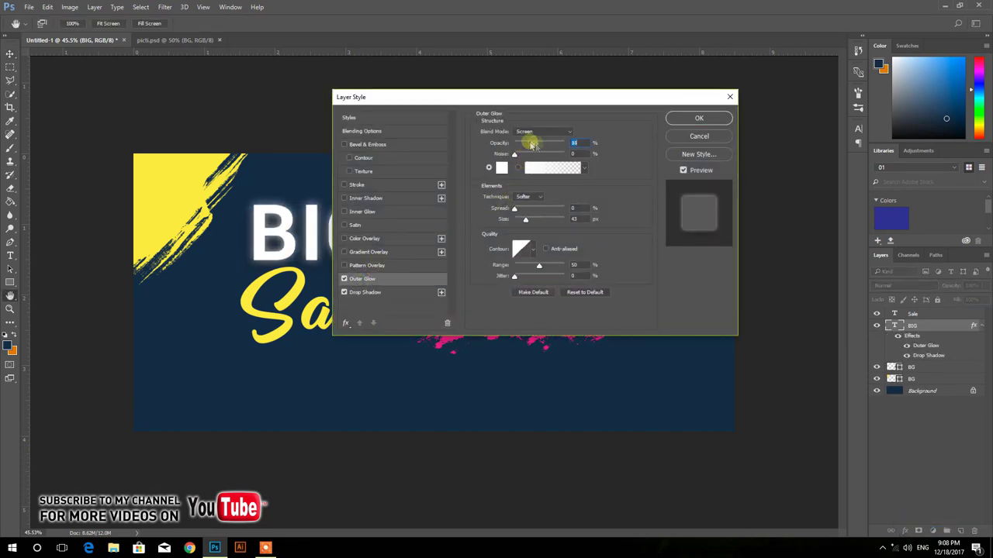
pyautogui.moveTo(535, 145); pyautogui.dragTo(532, 143)
pyautogui.click(684, 120)
pyautogui.click(374, 325)
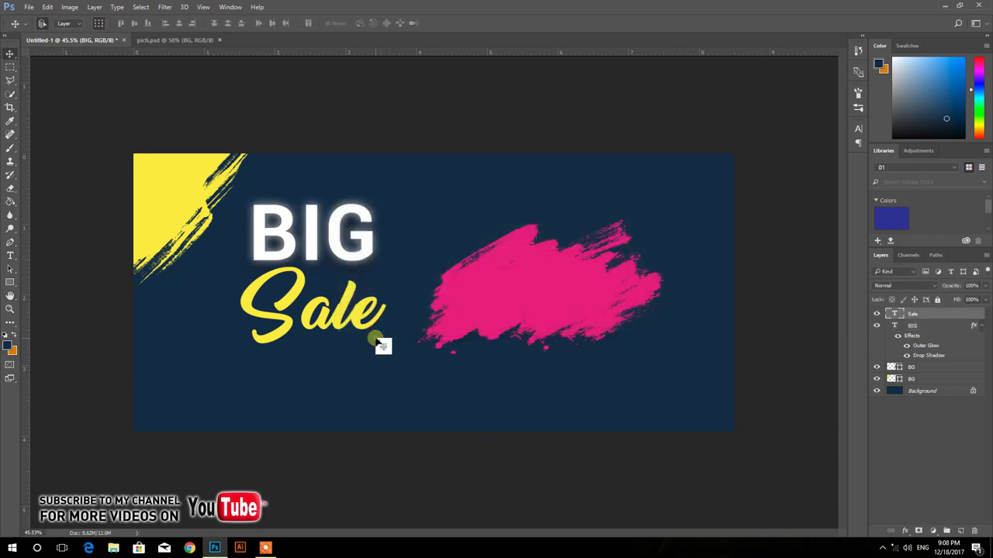
pyautogui.keyDown('alt'); pyautogui.click(323, 244); pyautogui.keyUp('alt')
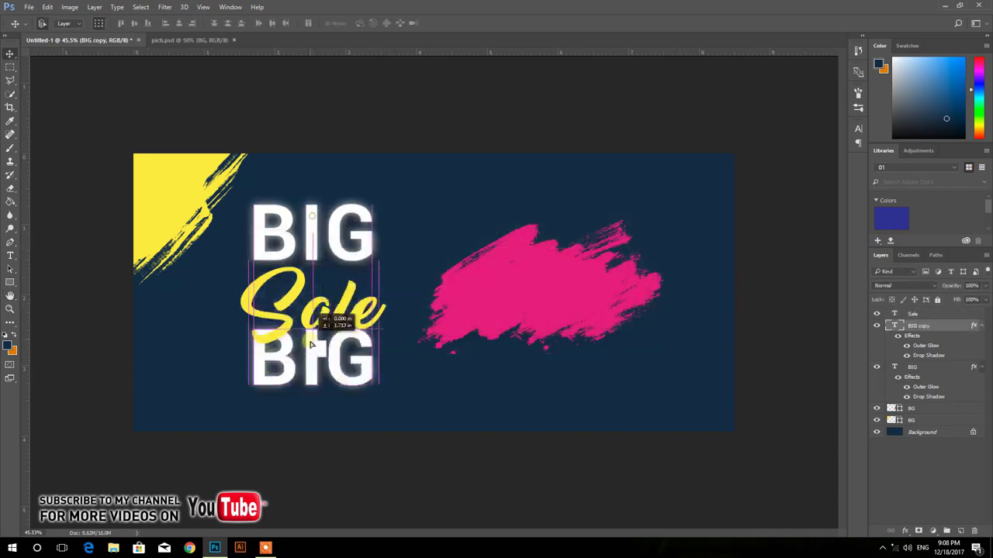
# Step: Move the BIG copy below Sale, strip its effects, and shrink it to about 46%
pyautogui.moveTo(313, 220); pyautogui.dragTo(313, 365)
pyautogui.moveTo(914, 338); pyautogui.dragTo(974, 531)
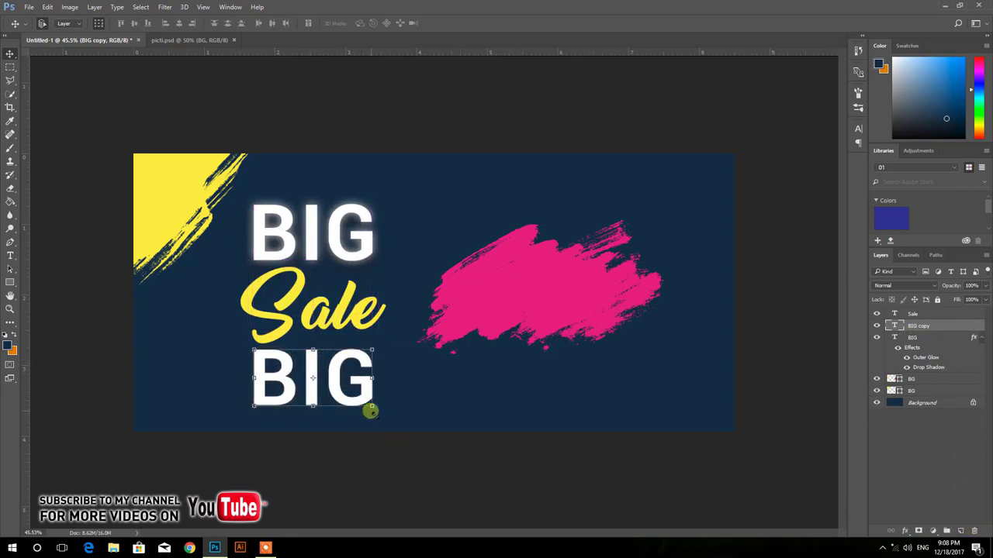
pyautogui.hotkey('ctrl', 't')
pyautogui.moveTo(378, 426)
pyautogui.mouseDown()
pyautogui.moveTo(297, 370)
pyautogui.moveTo(337, 392)
pyautogui.mouseUp()
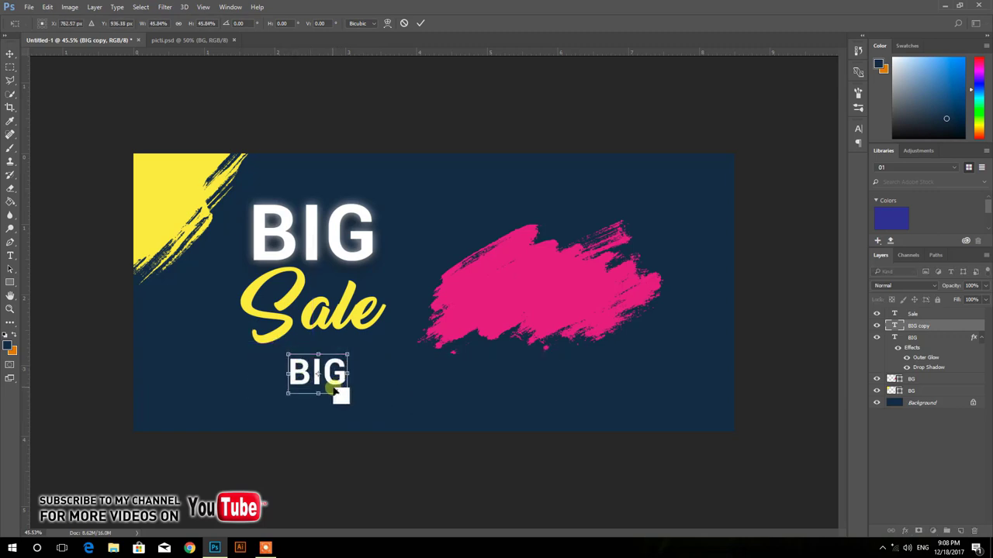
pyautogui.press('Return')
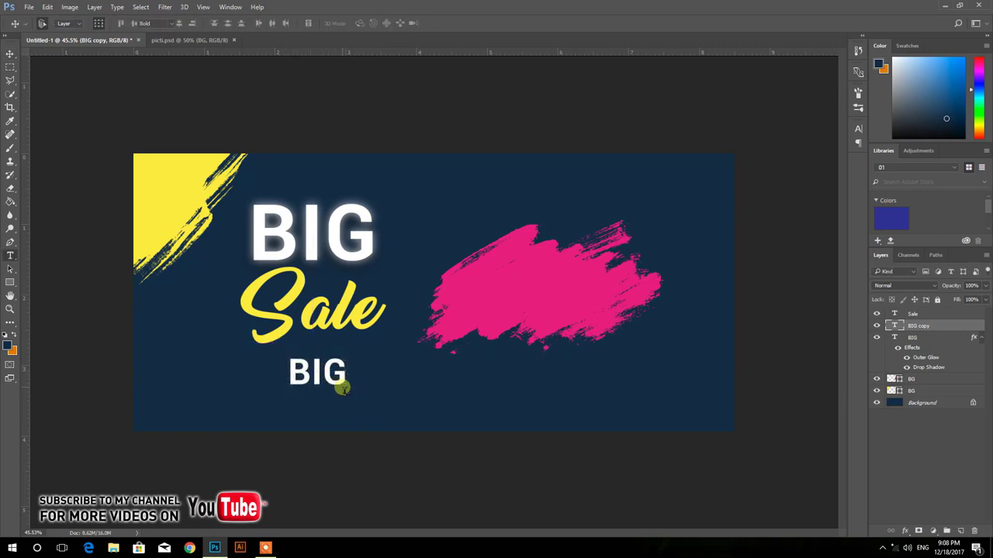
# Step: Retype the small copy as 'EXTRA DISCOUNT' at 18 pt
pyautogui.press('t')
pyautogui.doubleClick(323, 374)
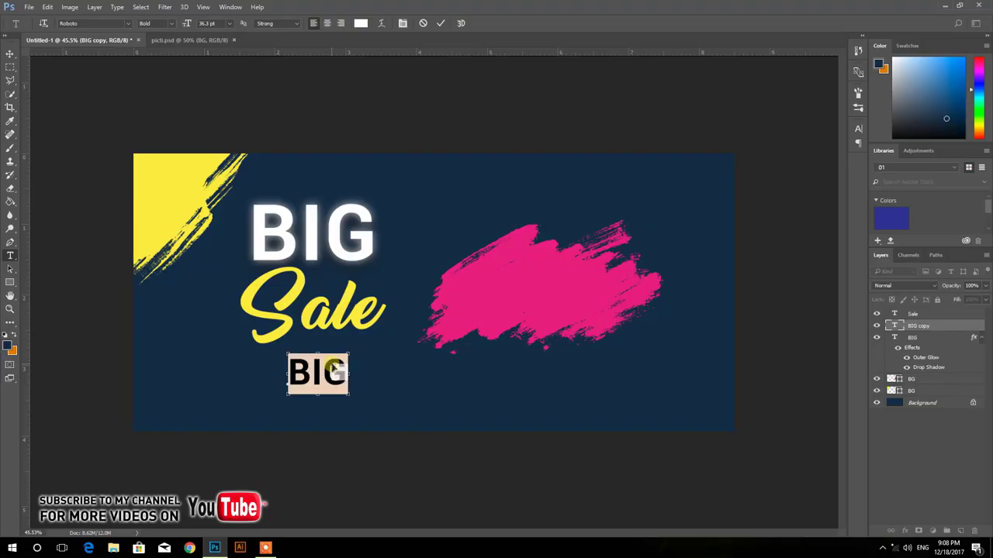
pyautogui.write('EX')
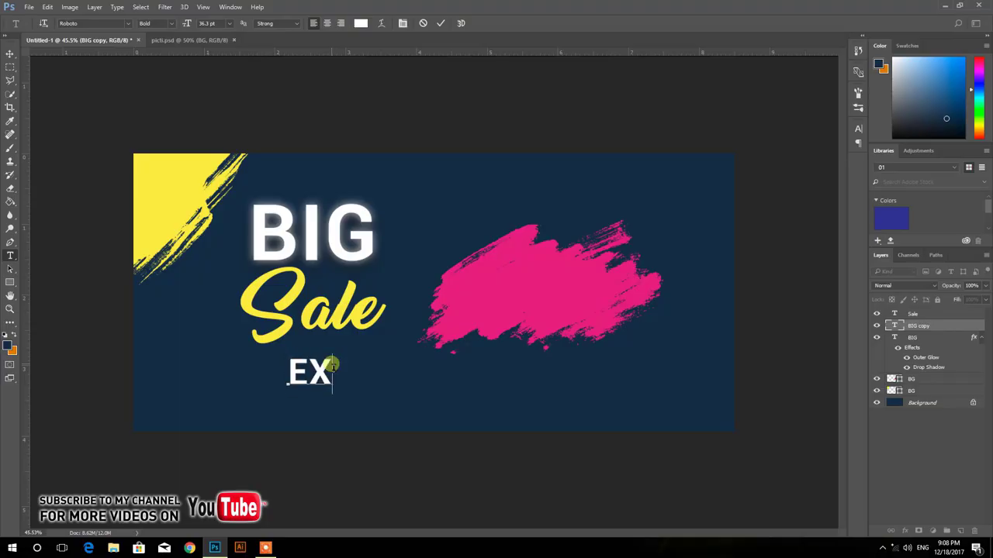
pyautogui.write('TRA DISCOU')
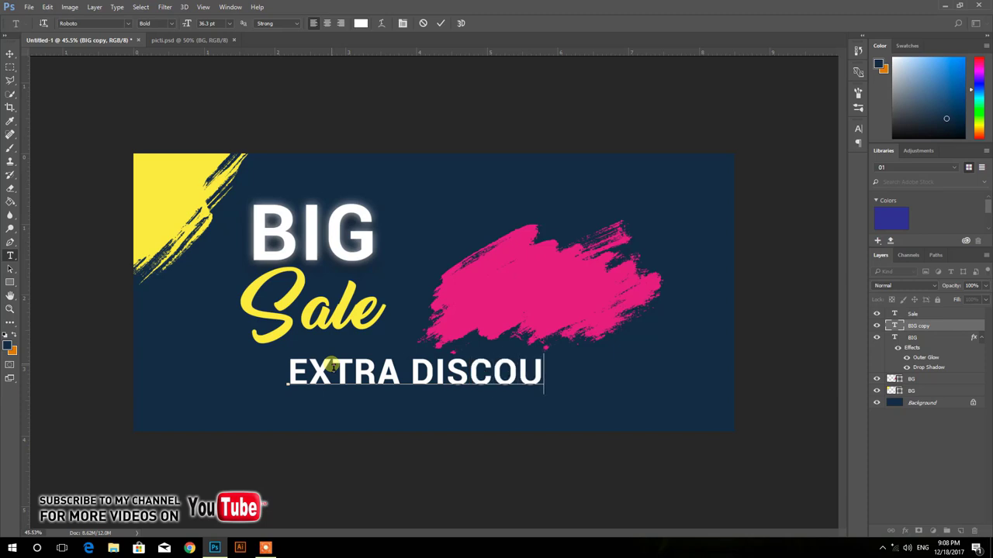
pyautogui.write('NT')
pyautogui.hotkey('ctrl', 'a')
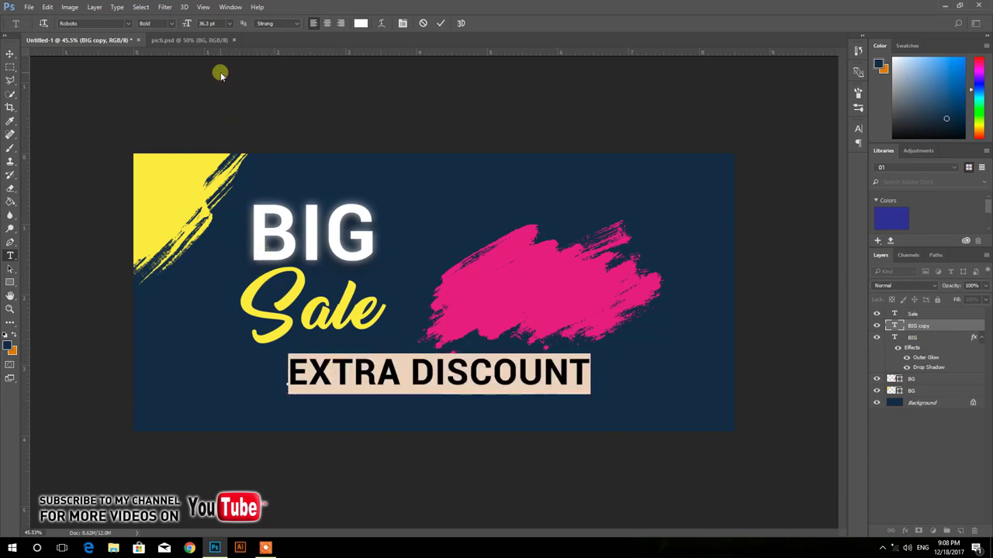
pyautogui.click(236, 23)
pyautogui.click(225, 131)
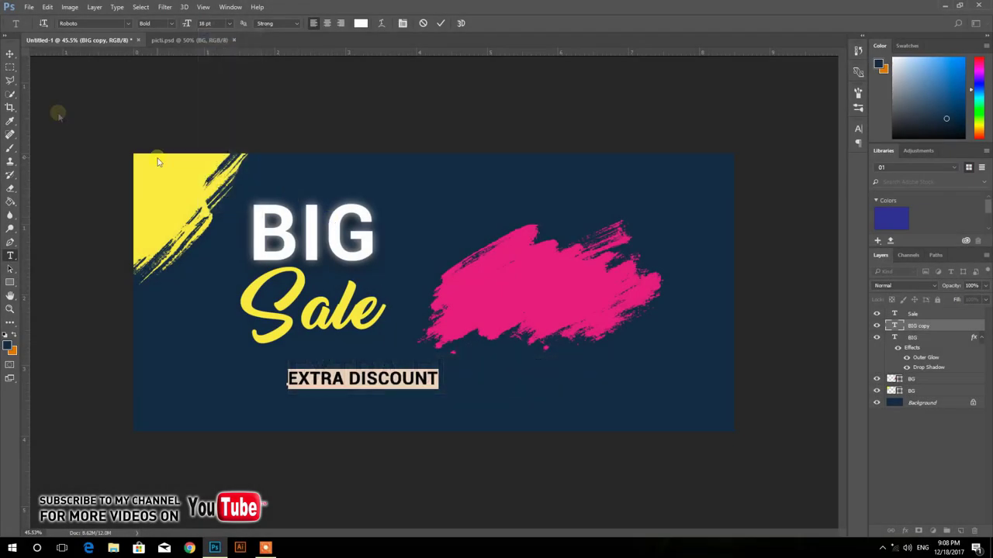
pyautogui.click(11, 56)
# Step: Move EXTRA DISCOUNT just under Sale and shrink it to about 63%
pyautogui.moveTo(339, 379); pyautogui.dragTo(341, 349)
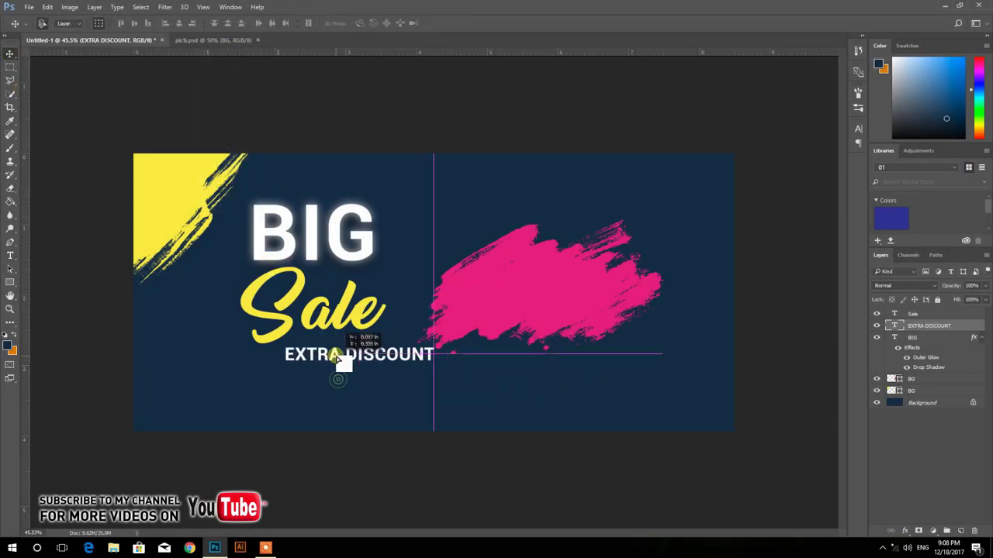
pyautogui.hotkey('ctrl', 't')
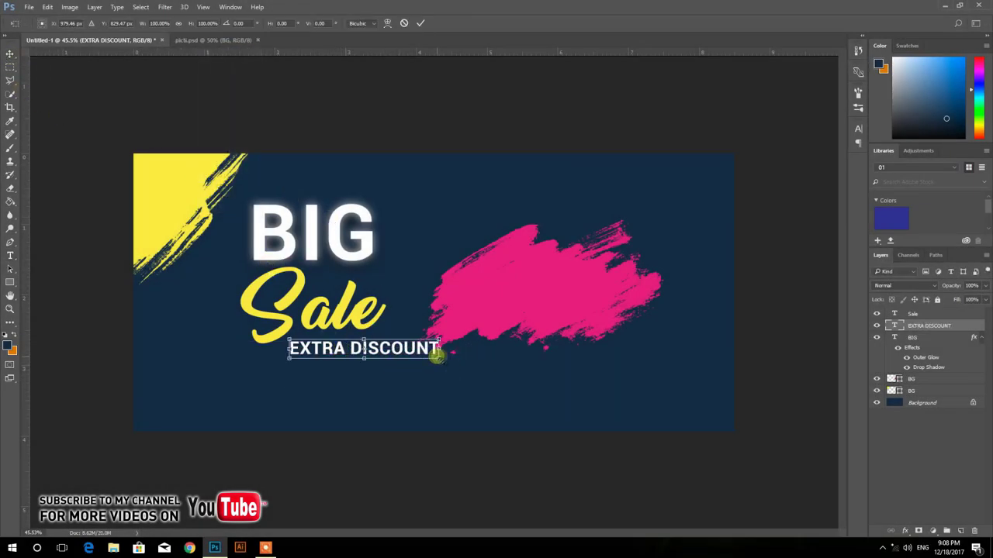
pyautogui.moveTo(439, 357); pyautogui.dragTo(377, 352)
pyautogui.press('Return')
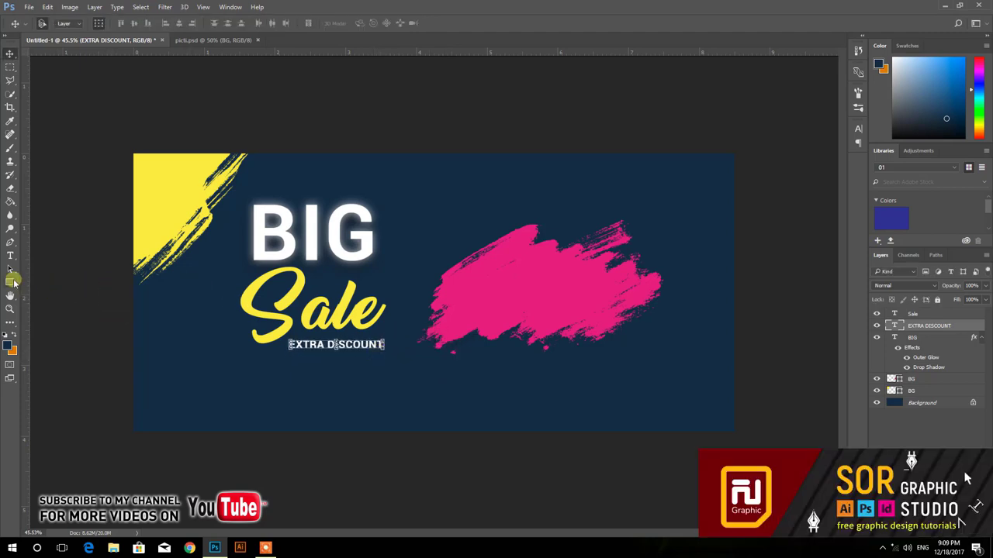
# Step: Draw a pink rectangle without outline below EXTRA DISCOUNT, sampling the stroke's pink
pyautogui.click(10, 282)
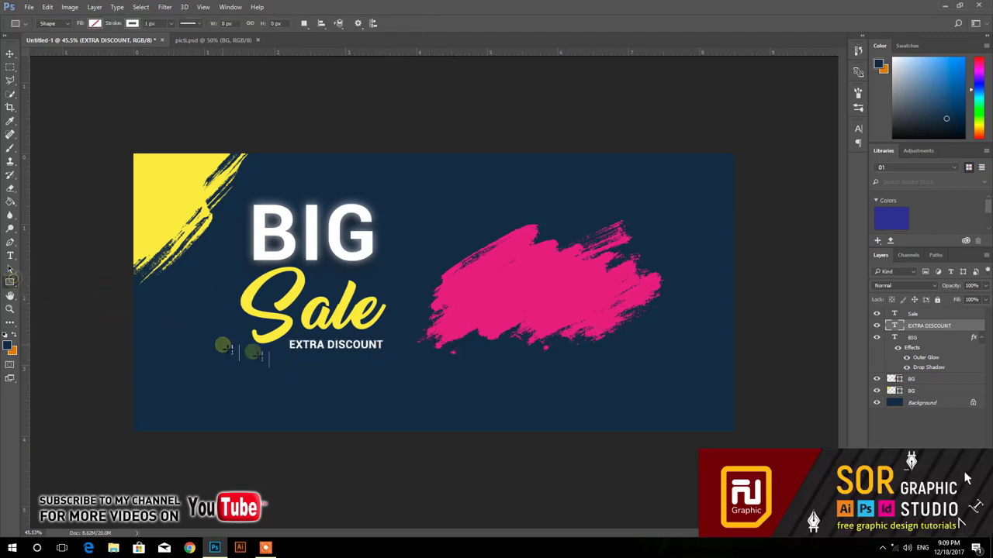
pyautogui.click(96, 24)
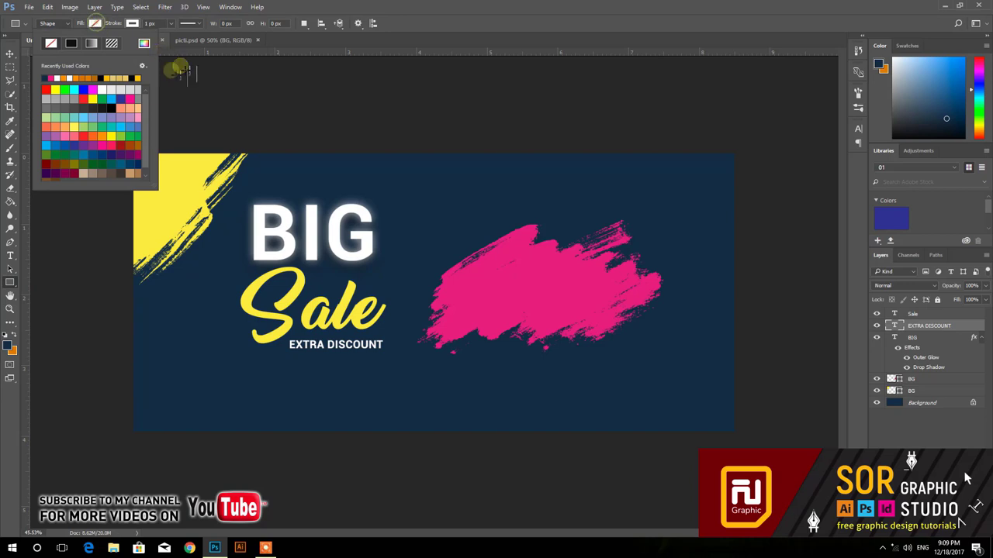
pyautogui.click(145, 43)
pyautogui.click(474, 289)
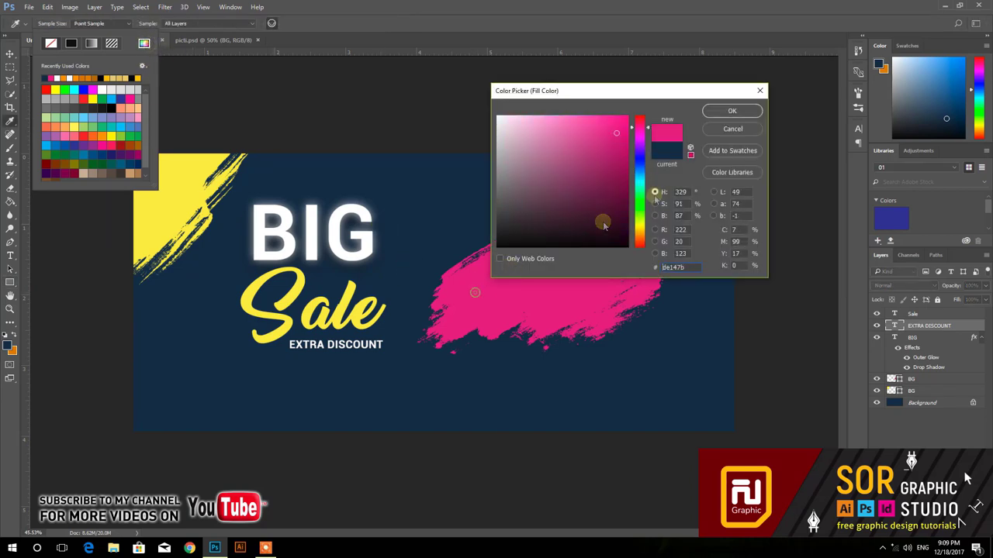
pyautogui.click(730, 113)
pyautogui.moveTo(286, 355); pyautogui.dragTo(395, 373)
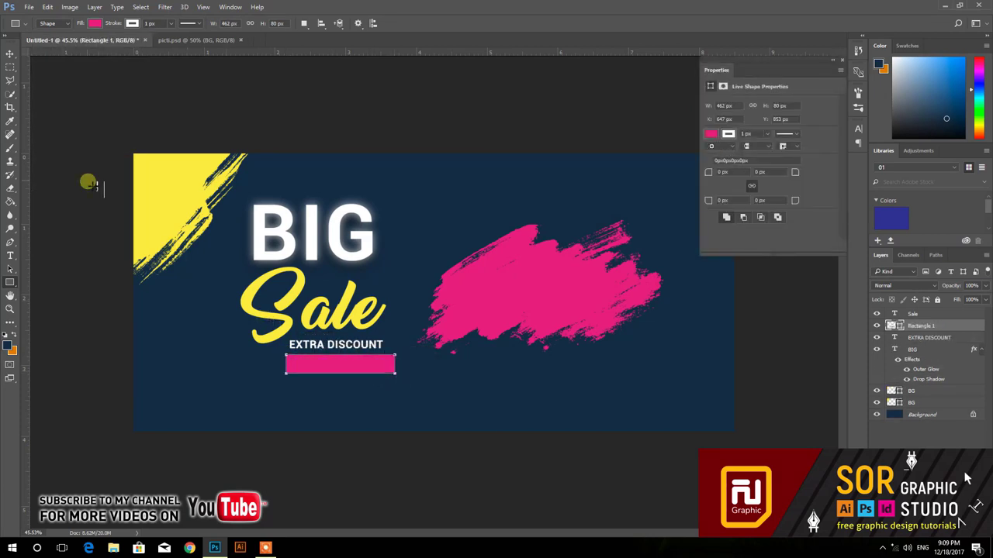
pyautogui.click(133, 24)
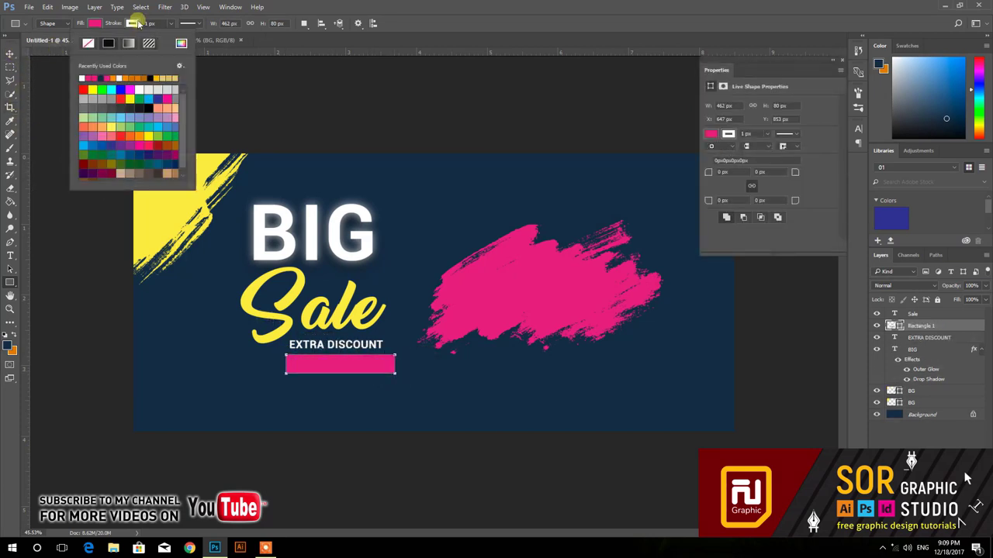
pyautogui.click(85, 44)
# Step: Skew the pink rectangle into a slanted parallelogram bar
pyautogui.click(10, 54)
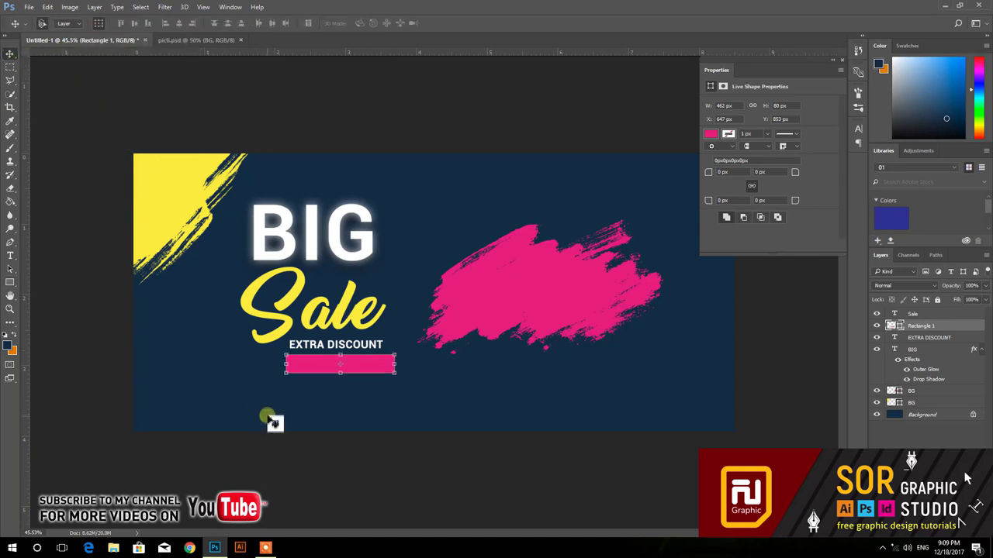
pyautogui.press('a')
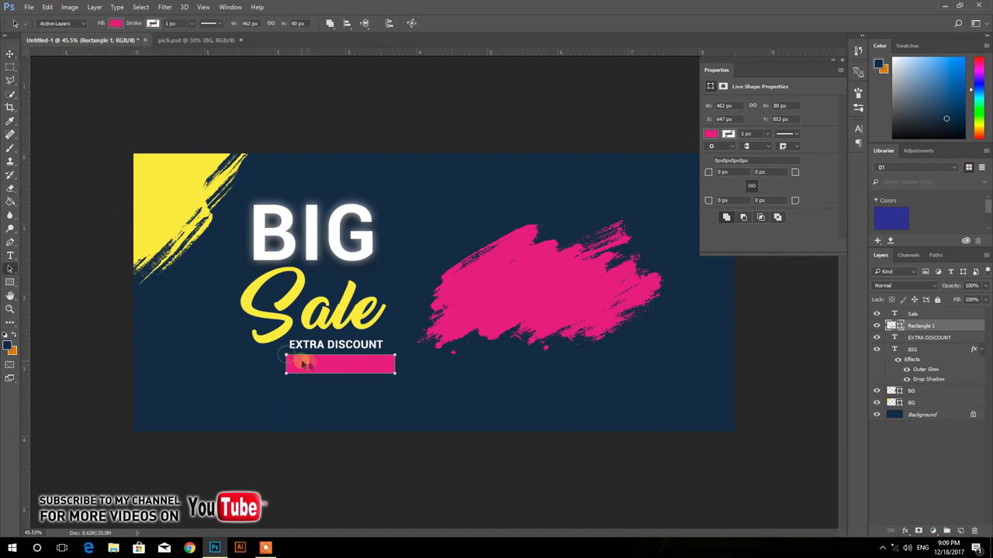
pyautogui.moveTo(286, 355); pyautogui.dragTo(294, 355)
pyautogui.moveTo(393, 375); pyautogui.dragTo(395, 373)
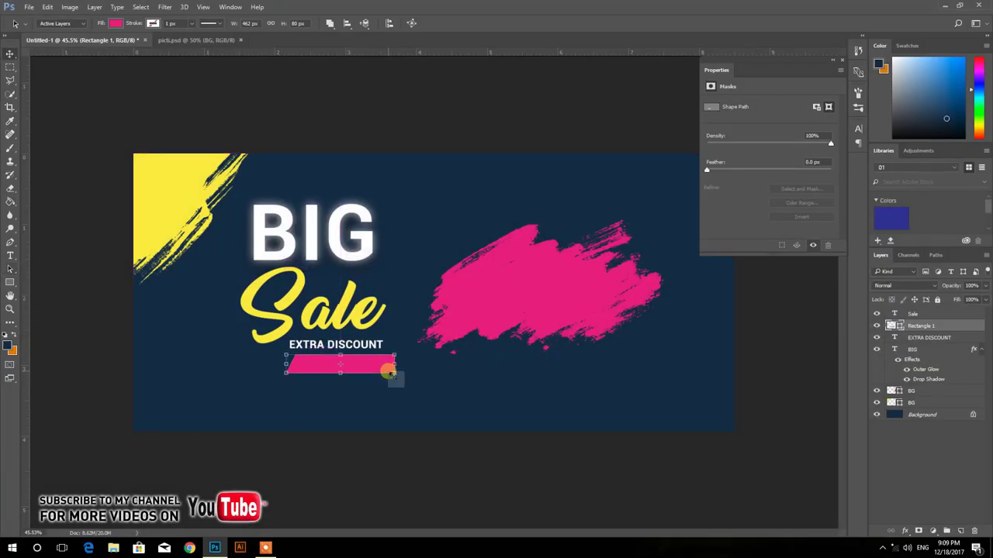
pyautogui.press('v')
pyautogui.moveTo(393, 377); pyautogui.dragTo(381, 373)
pyautogui.hotkey('ctrl', 't')
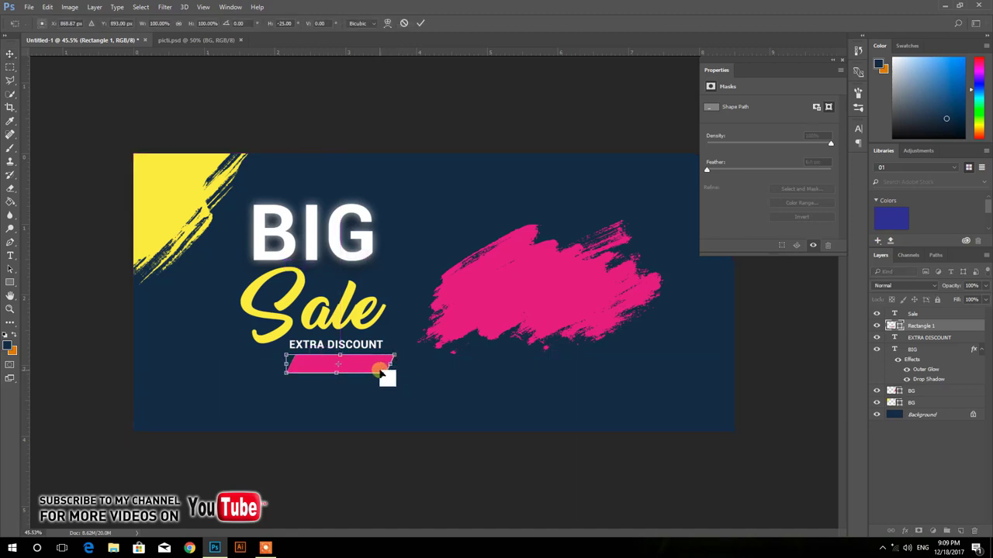
pyautogui.press('Return')
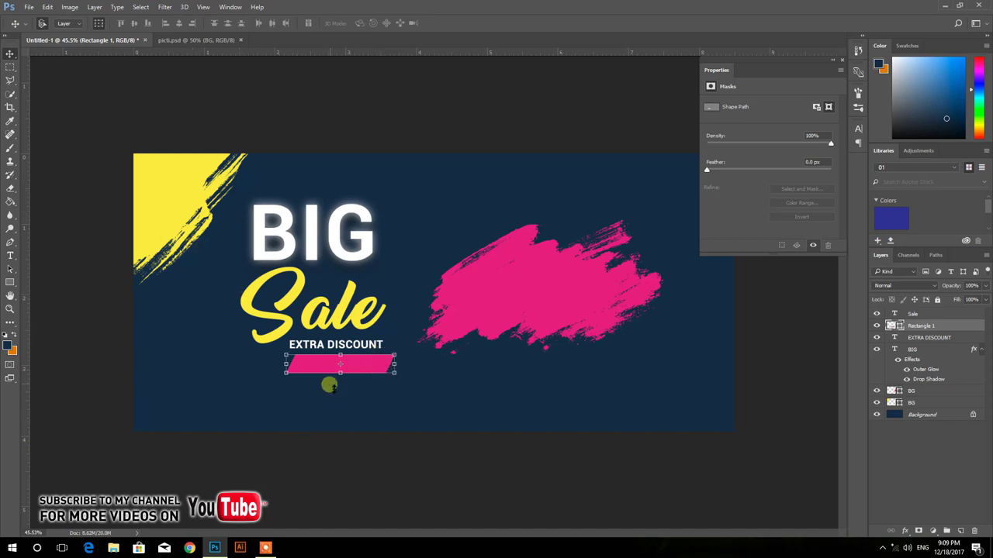
# Step: Put the pink bar behind EXTRA DISCOUNT and enlarge it to fit the text
pyautogui.moveTo(332, 367); pyautogui.dragTo(321, 348)
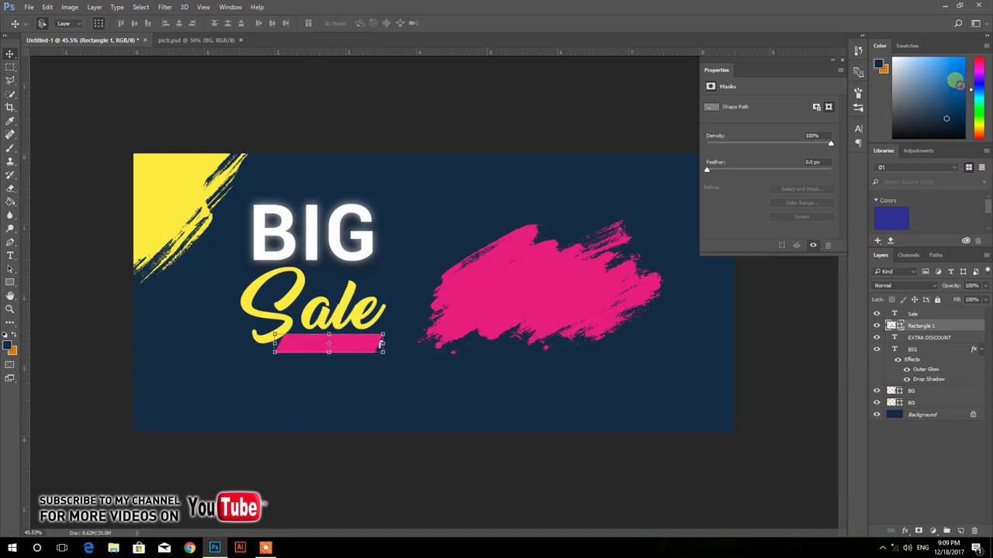
pyautogui.click(842, 60)
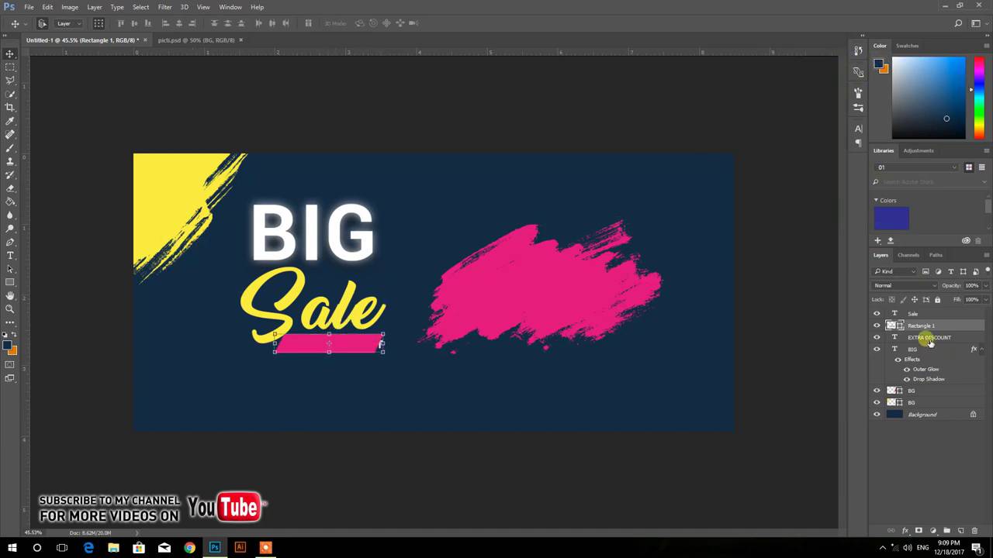
pyautogui.moveTo(930, 342); pyautogui.dragTo(923, 324)
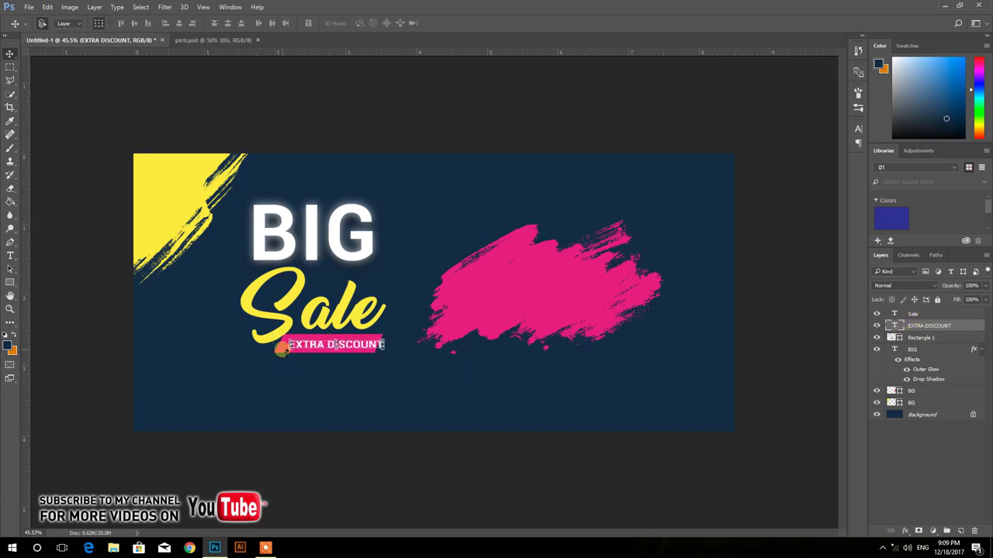
pyautogui.click(938, 341)
pyautogui.hotkey('ctrl', 't')
pyautogui.moveTo(384, 352); pyautogui.dragTo(395, 347)
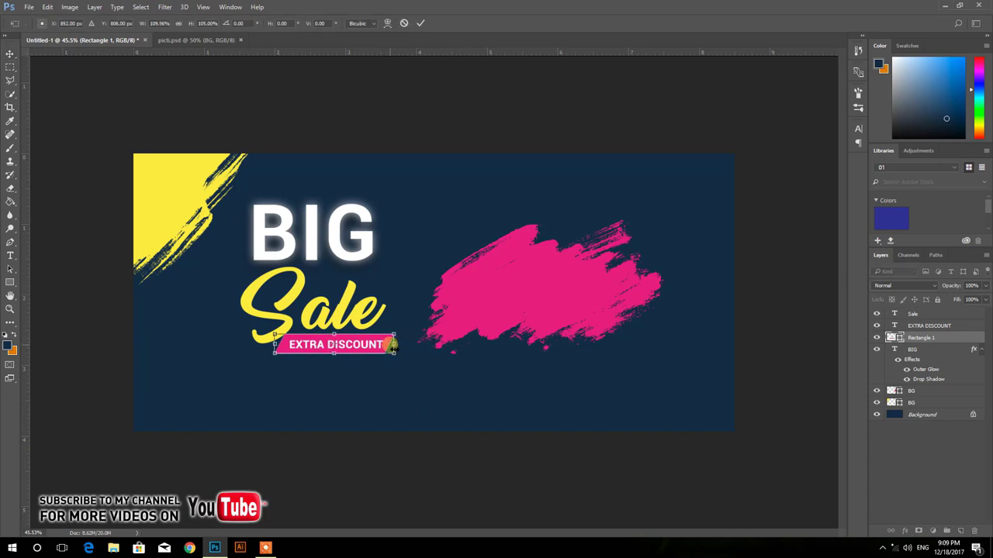
pyautogui.press('Return')
# Step: Centre the text horizontally on the bar and shrink the label to a narrower width
pyautogui.keyDown('shift'); pyautogui.click(378, 351); pyautogui.keyUp('shift')
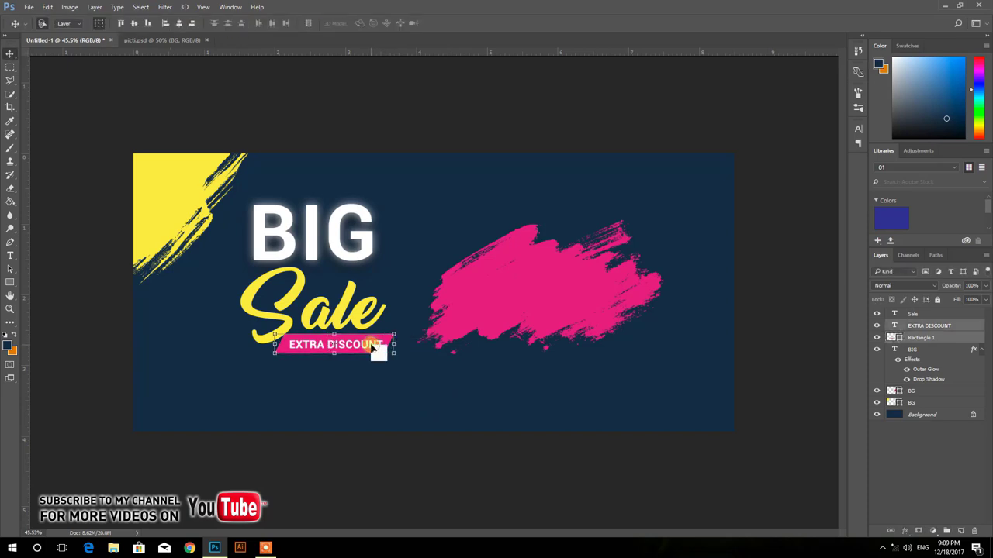
pyautogui.click(177, 24)
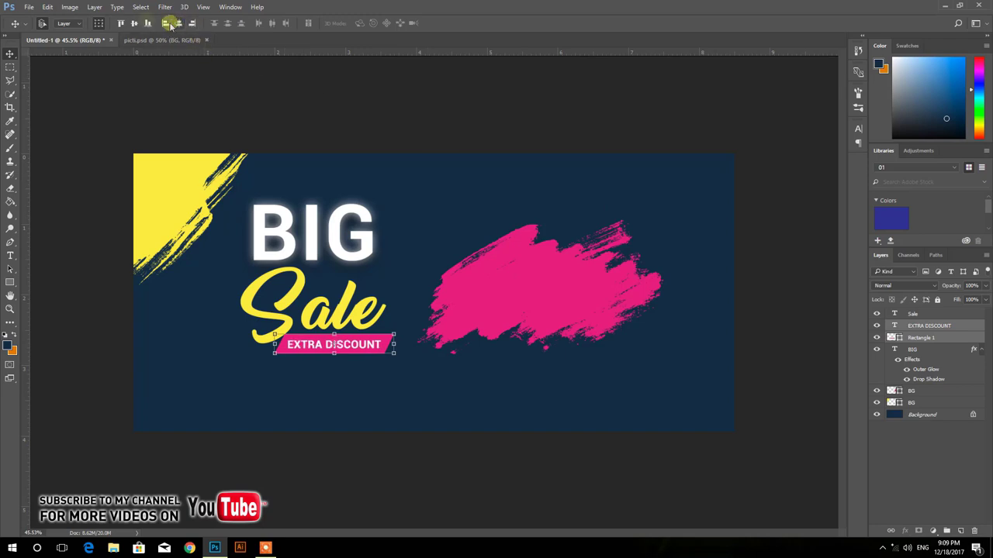
pyautogui.click(329, 364)
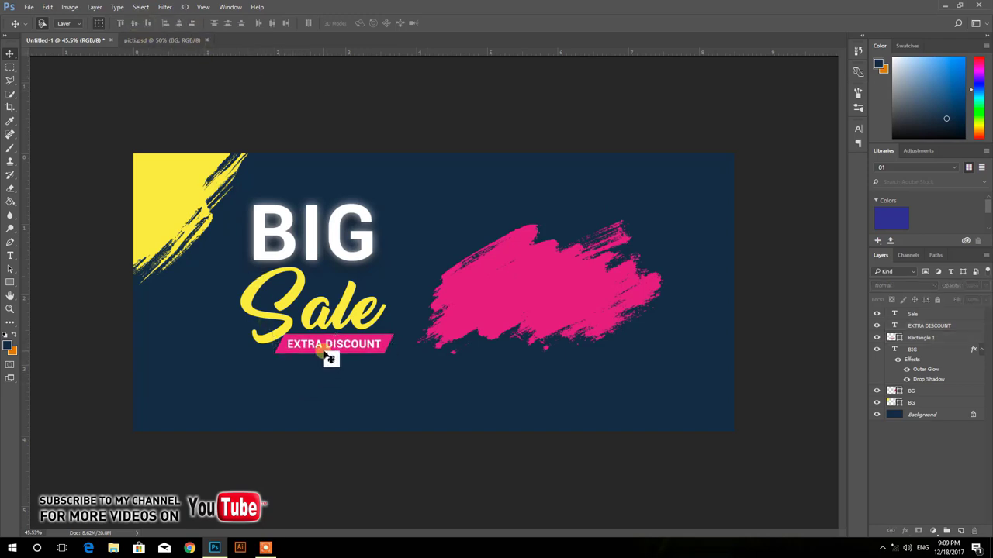
pyautogui.moveTo(335, 367)
pyautogui.mouseDown()
pyautogui.moveTo(300, 329)
pyautogui.moveTo(339, 344)
pyautogui.mouseUp()
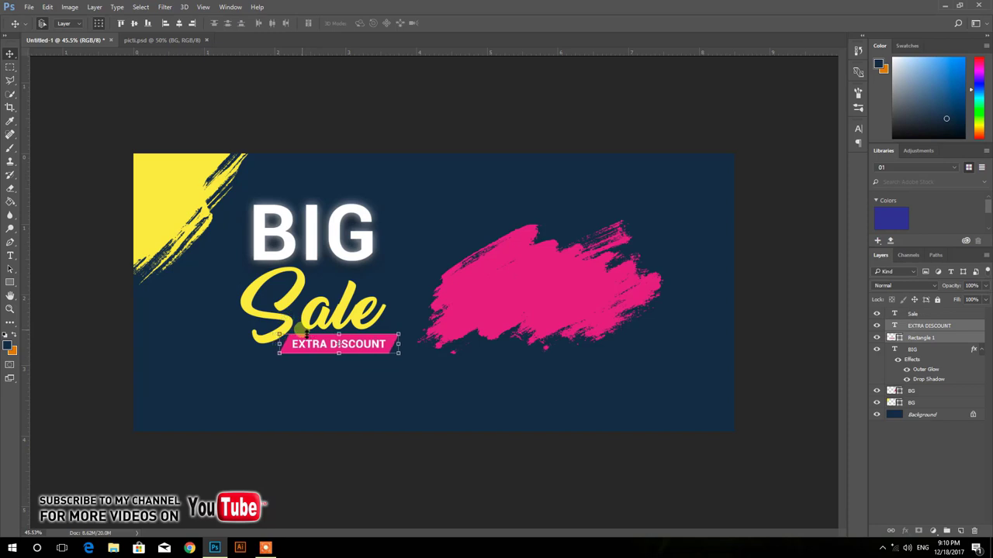
pyautogui.moveTo(399, 352); pyautogui.dragTo(375, 351)
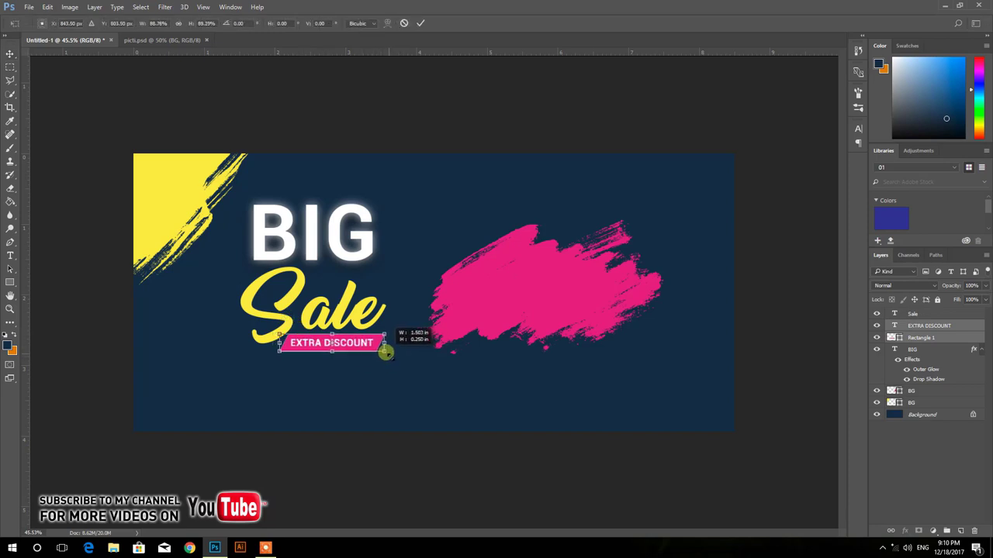
pyautogui.press('Return')
pyautogui.click(394, 412)
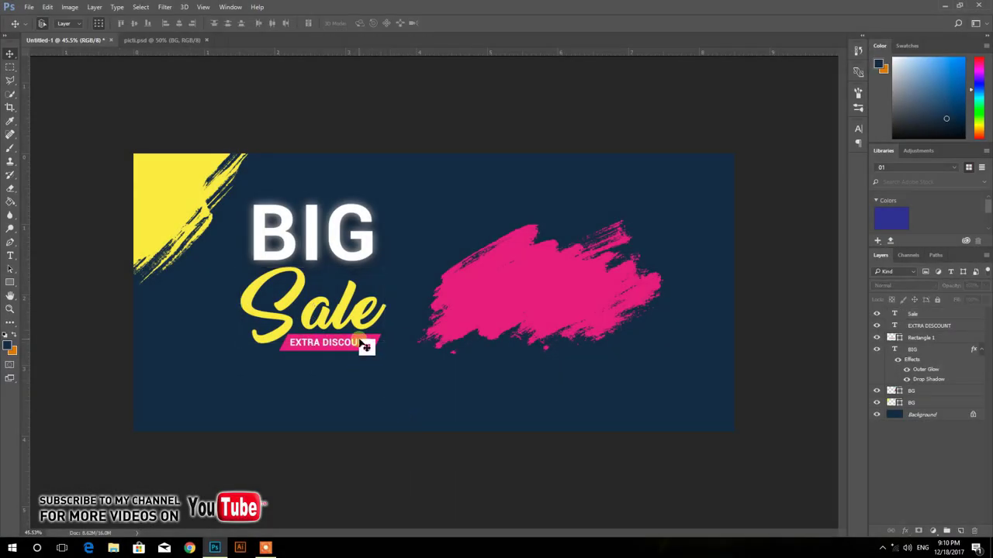
# Step: Duplicate EXTRA DISCOUNT, move it down, and retype it as a two-line placeholder address
pyautogui.click(934, 327)
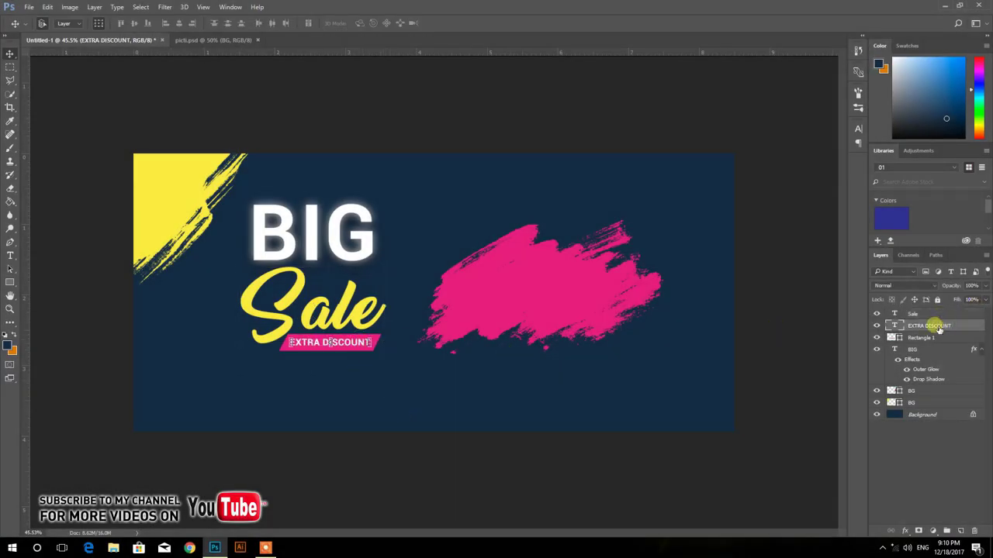
pyautogui.hotkey('ctrl', 'j')
pyautogui.hotkey('shift', 'Down')
pyautogui.hotkey('shift', 'Down')
pyautogui.hotkey('shift', 'Down')
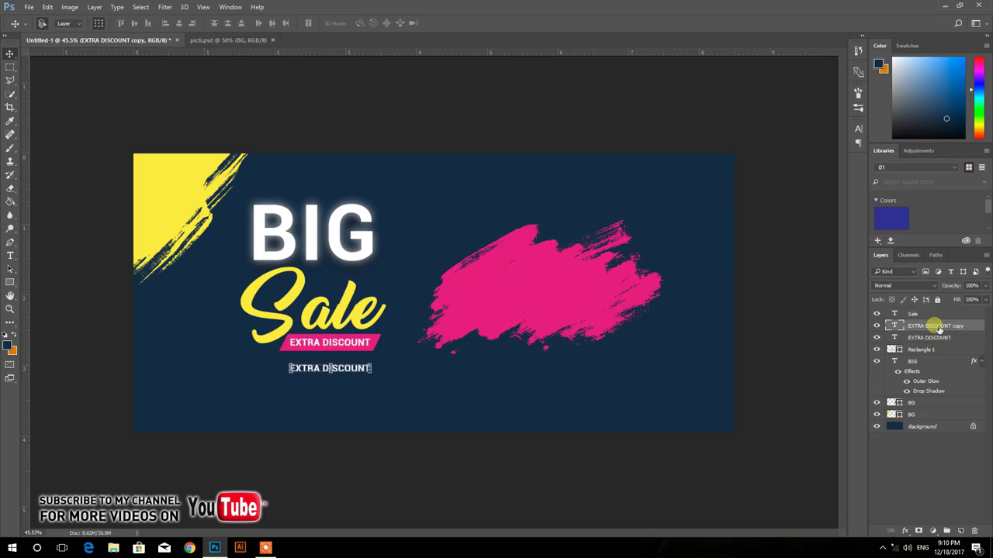
pyautogui.hotkey('shift', 'Down')
pyautogui.hotkey('shift', 'Down')
pyautogui.hotkey('shift', 'Down')
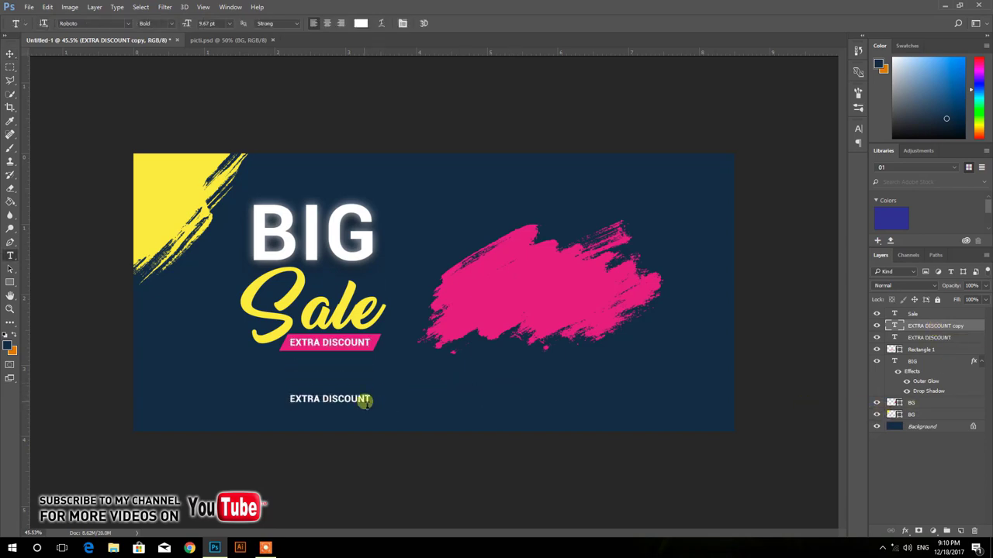
pyautogui.tripleClick(361, 401)
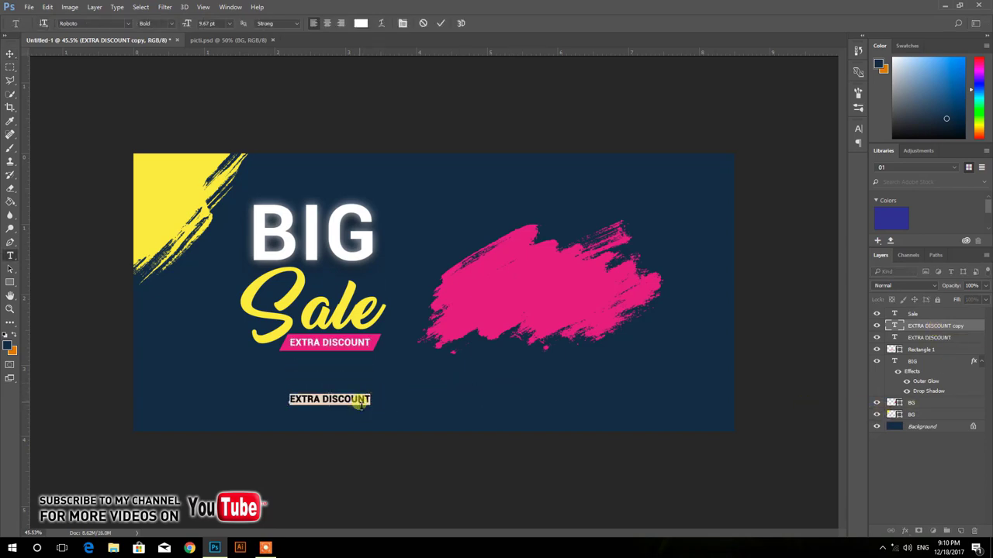
pyautogui.write('123, MAIN ROAD')
pyautogui.write('CITY, COUNTRY')
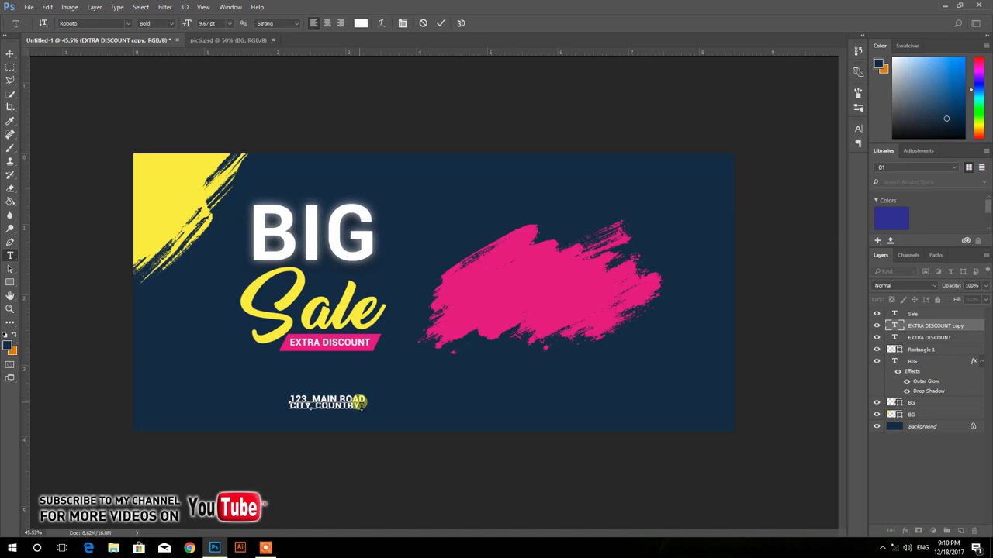
# Step: Set the address's tracking to 0 and leading to Auto
pyautogui.click(361, 404)
pyautogui.hotkey('ctrl', 'a')
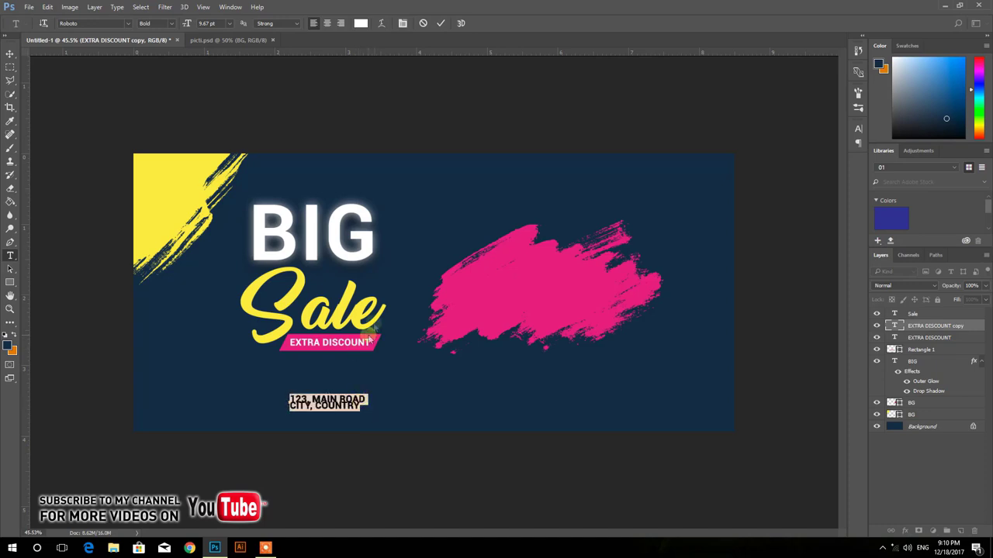
pyautogui.click(403, 23)
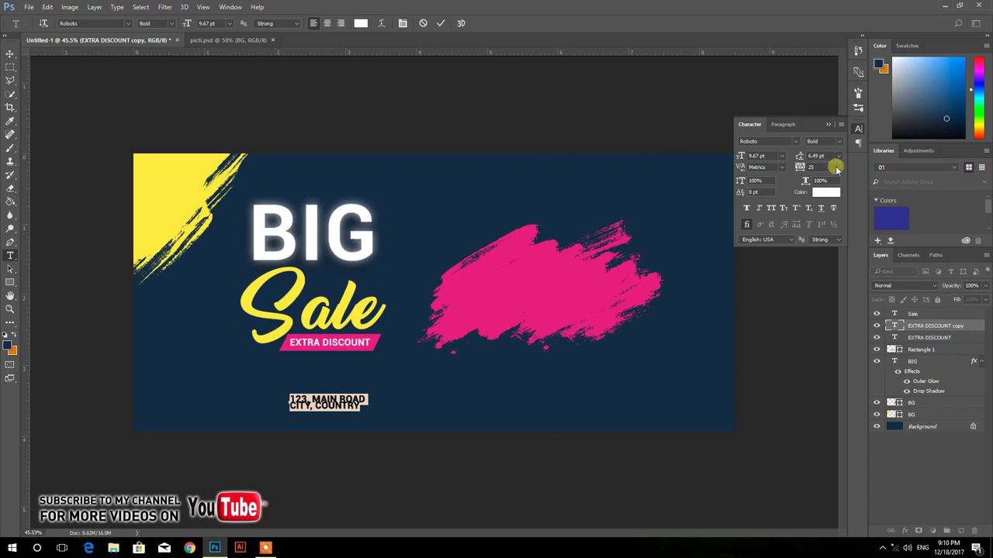
pyautogui.click(836, 168)
pyautogui.click(820, 249)
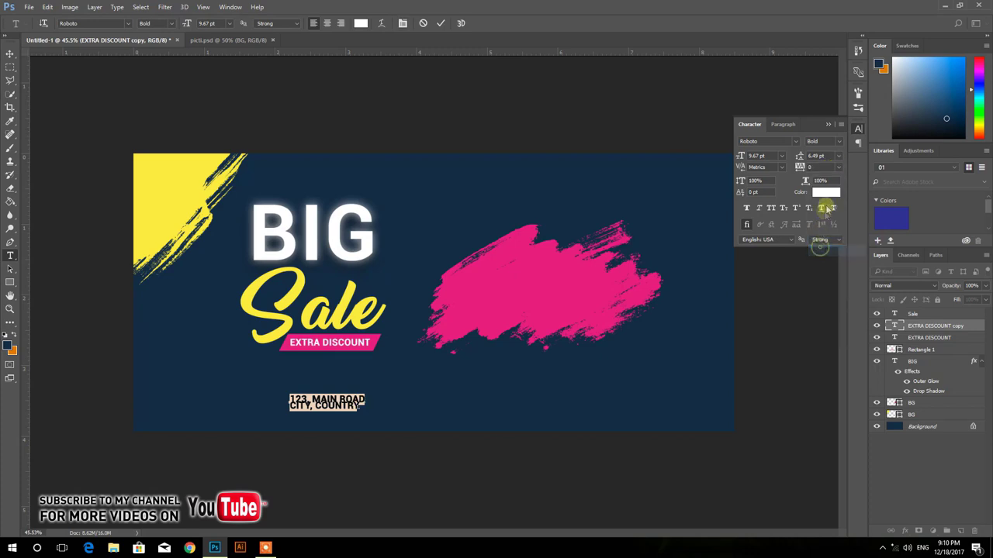
pyautogui.click(839, 155)
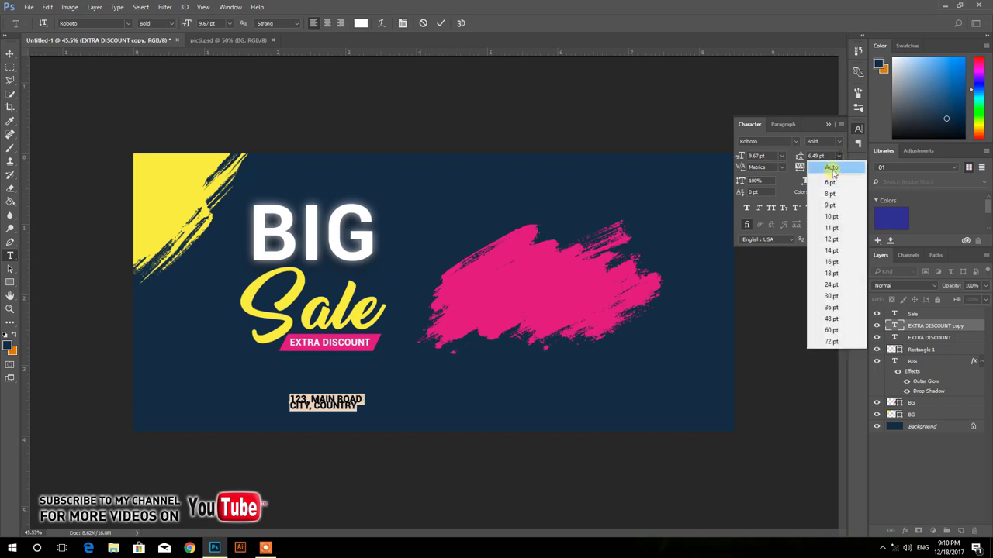
pyautogui.click(822, 165)
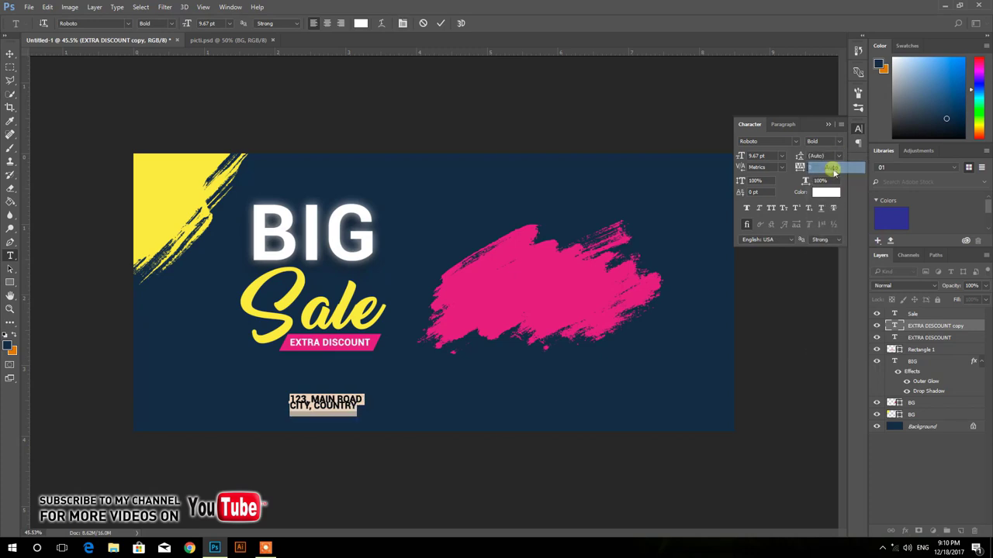
# Step: Enlarge the address text slightly
pyautogui.click(16, 53)
pyautogui.hotkey('ctrl', 't')
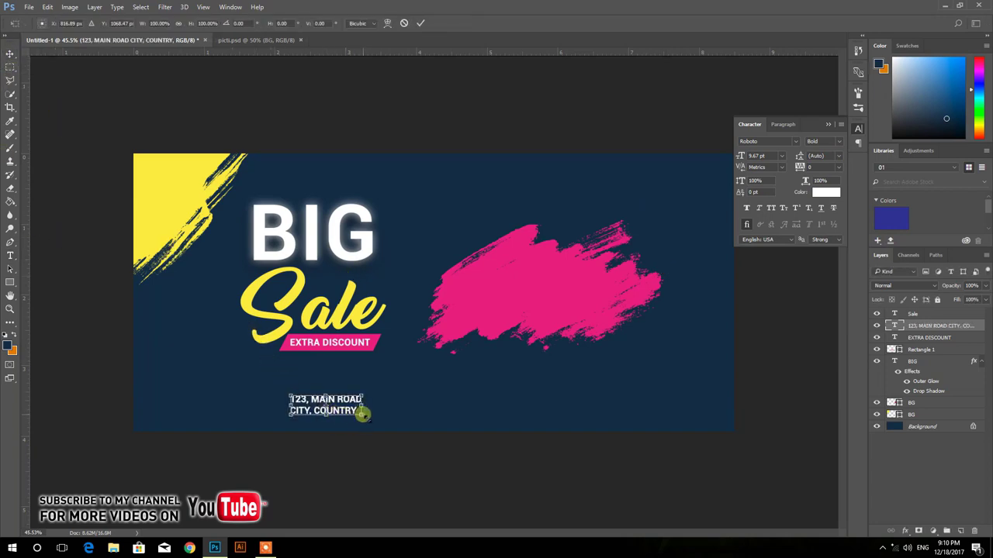
pyautogui.moveTo(362, 414)
pyautogui.mouseDown()
pyautogui.moveTo(369, 419)
pyautogui.moveTo(341, 419)
pyautogui.moveTo(521, 406)
pyautogui.mouseUp()
# Step: Apply the address enlargement and replace the copied address text with placeholder contact text
pyautogui.press('Return')
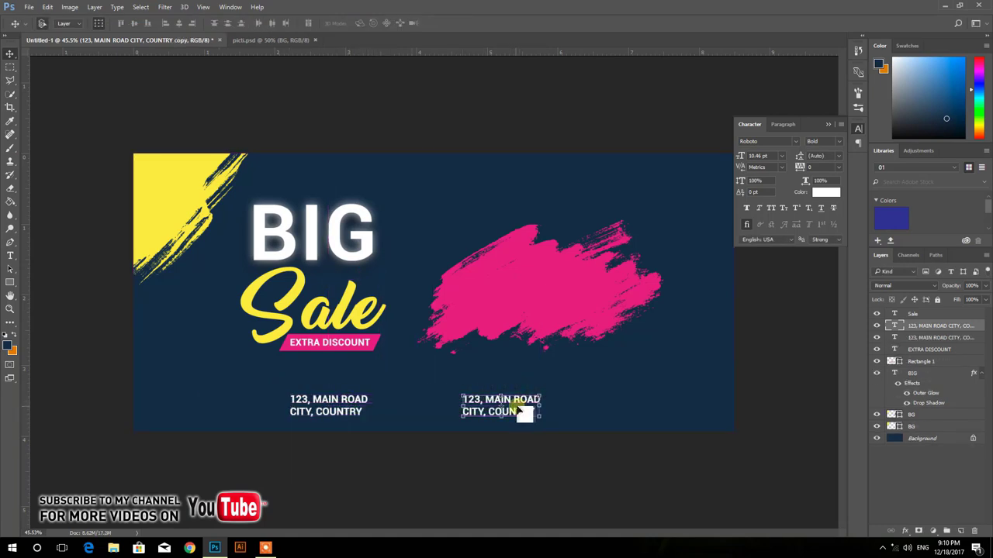
pyautogui.press('t')
pyautogui.click(480, 402)
pyautogui.hotkey('ctrl', 'a')
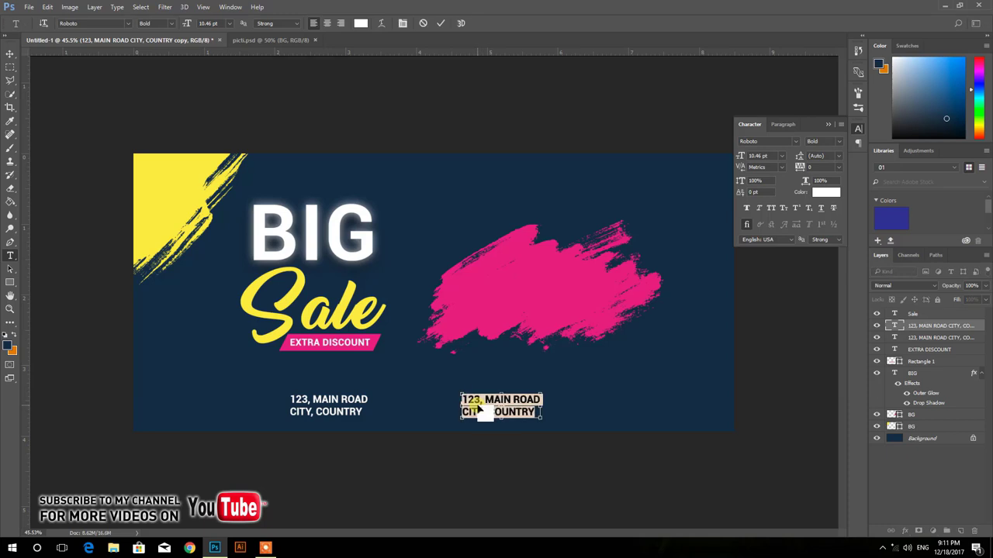
pyautogui.press('BackSpace')
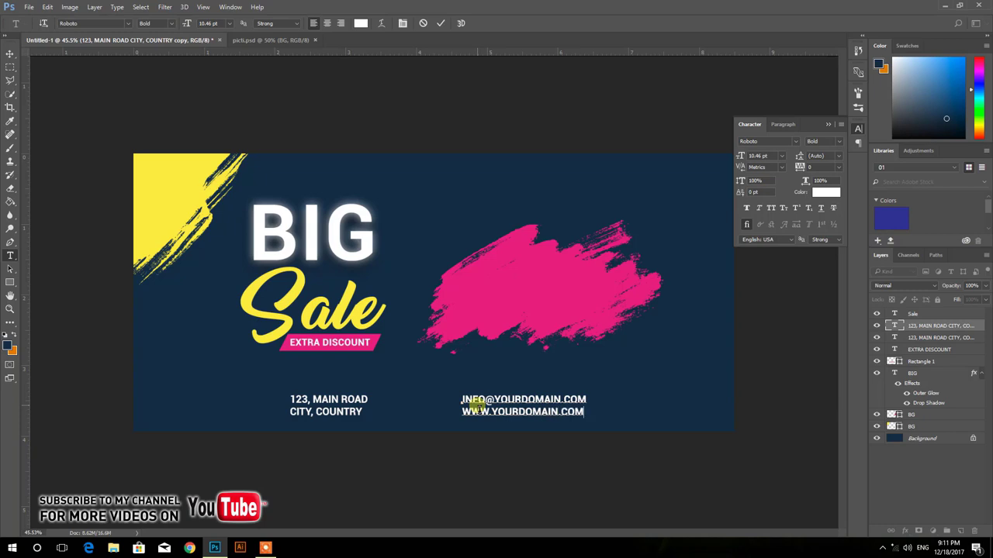
pyautogui.click(9, 55)
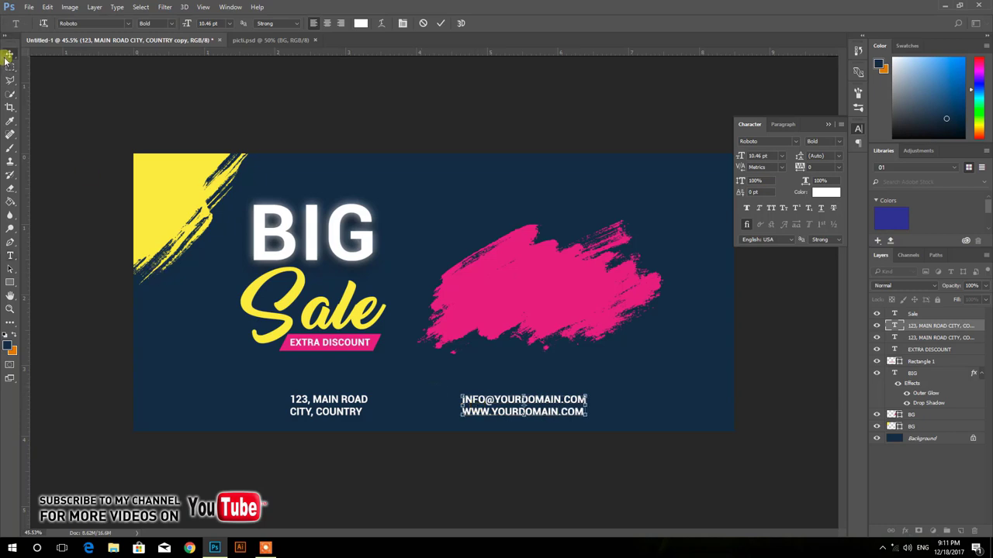
pyautogui.click(69, 123)
# Step: Duplicate the contact text as centre-aligned 'YOUR LOGO HERE' at the banner's right edge
pyautogui.moveTo(512, 402)
pyautogui.mouseDown()
pyautogui.moveTo(518, 419)
pyautogui.moveTo(672, 413)
pyautogui.mouseUp()
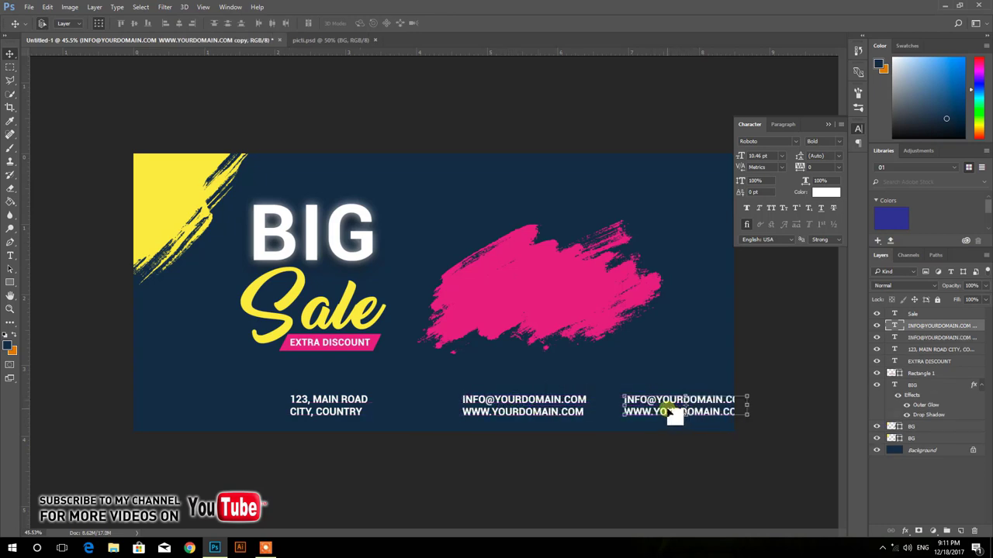
pyautogui.doubleClick(665, 399)
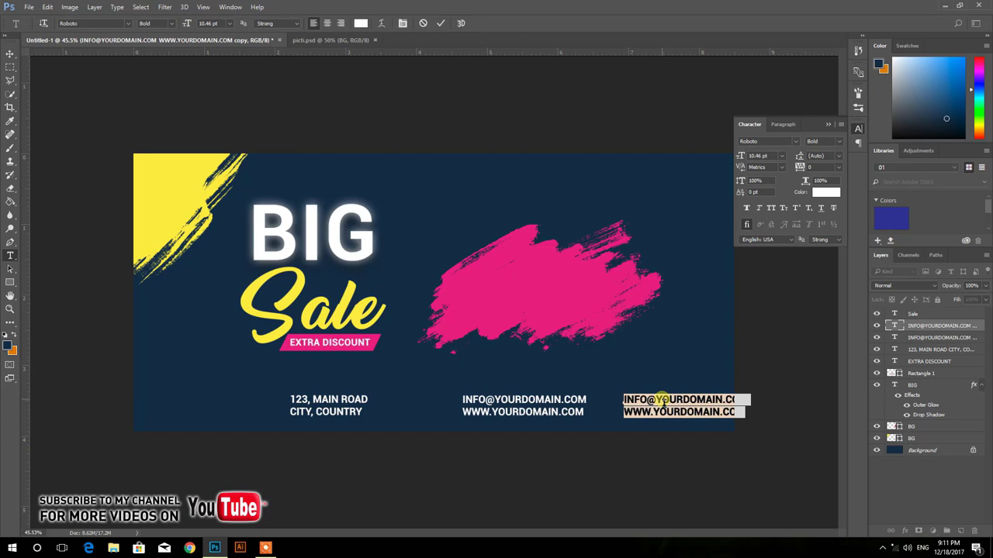
pyautogui.write('YOUR LOGO')
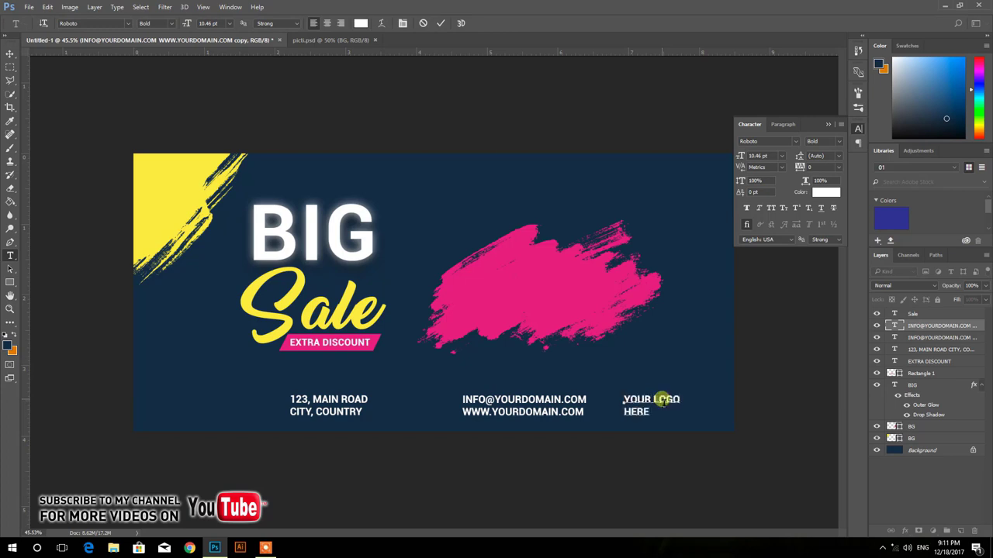
pyautogui.hotkey('ctrl', 'a')
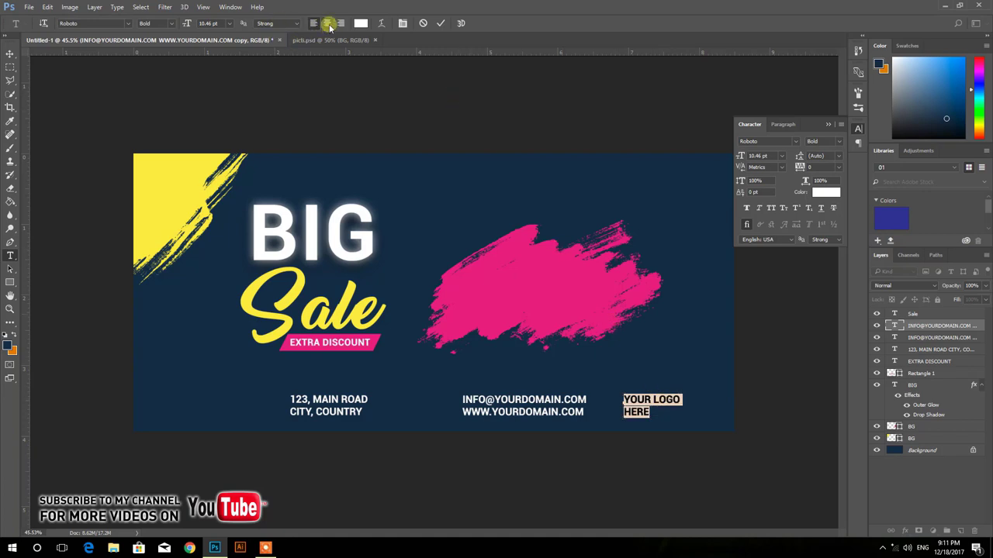
pyautogui.click(328, 24)
pyautogui.click(10, 53)
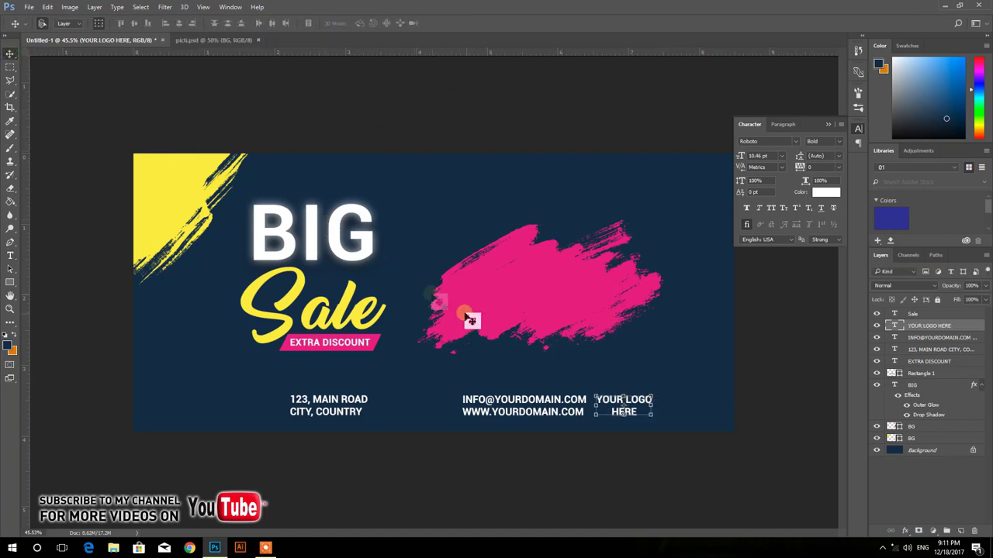
pyautogui.moveTo(643, 405); pyautogui.dragTo(713, 414)
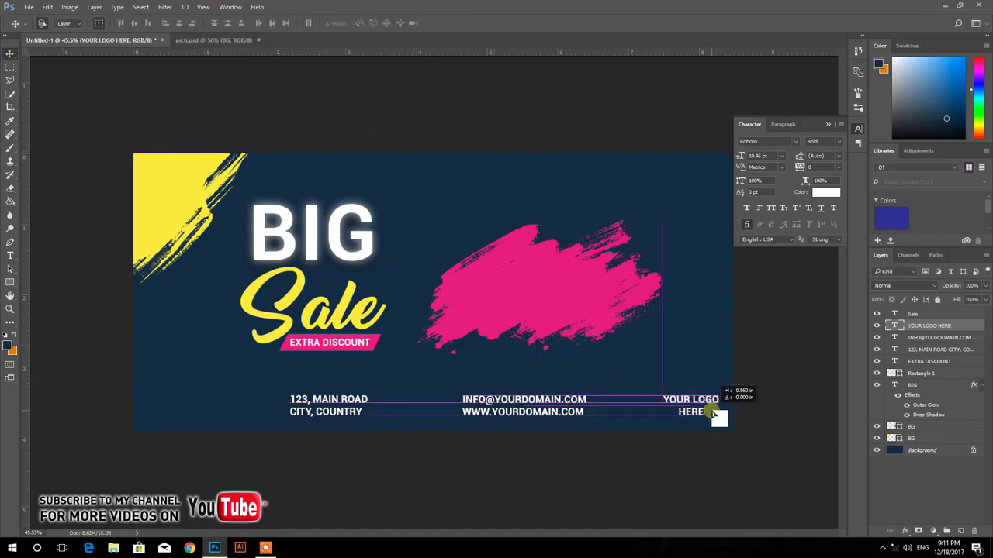
pyautogui.click(198, 39)
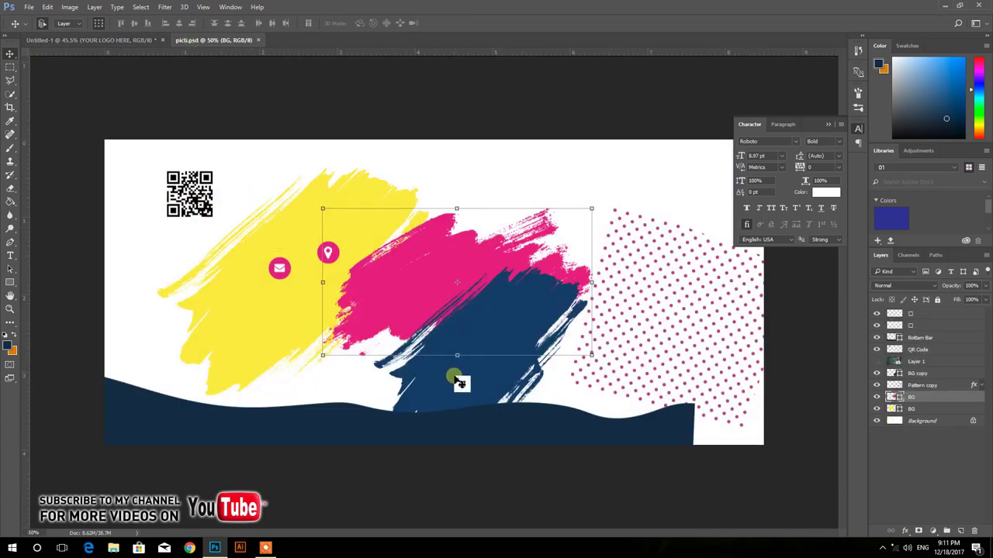
# Step: Bring picti.psd's navy brush stroke into the banner, layered below the Sale text behind the logo
pyautogui.moveTo(460, 382)
pyautogui.mouseDown()
pyautogui.moveTo(153, 39)
pyautogui.moveTo(686, 376)
pyautogui.moveTo(698, 368)
pyautogui.moveTo(708, 401)
pyautogui.mouseUp()
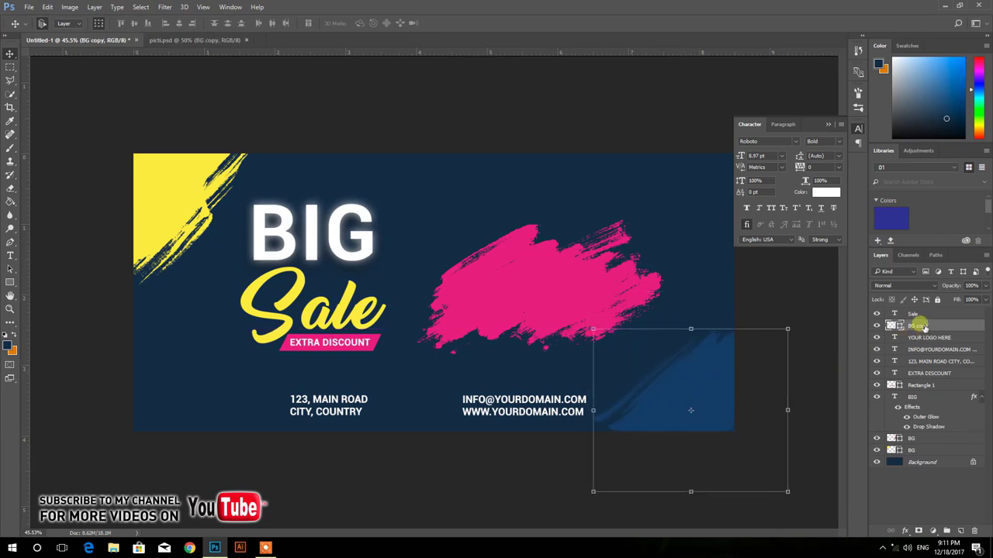
pyautogui.moveTo(914, 314); pyautogui.dragTo(859, 429)
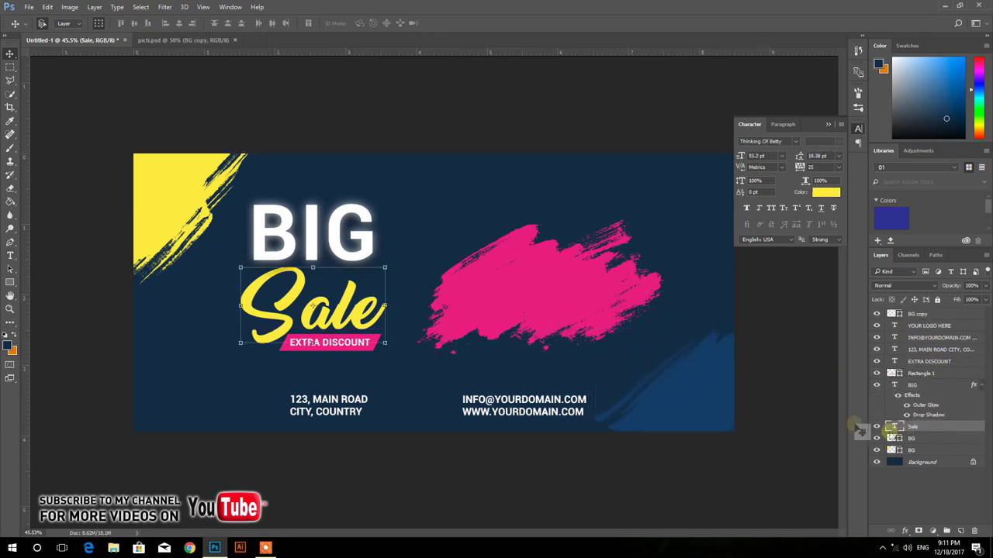
pyautogui.click(700, 398)
pyautogui.moveTo(914, 314)
pyautogui.mouseDown()
pyautogui.moveTo(923, 337)
pyautogui.moveTo(913, 423)
pyautogui.mouseUp()
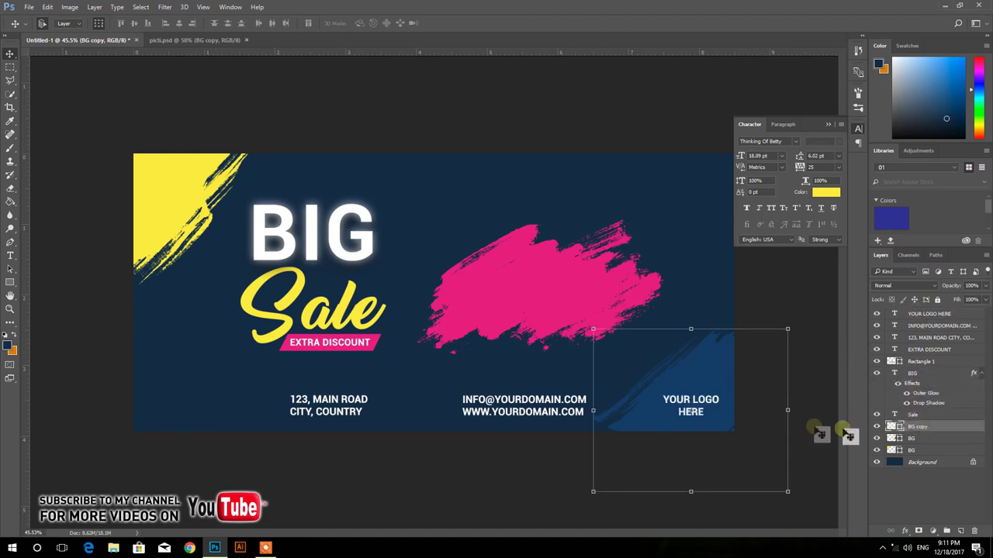
pyautogui.click(811, 360)
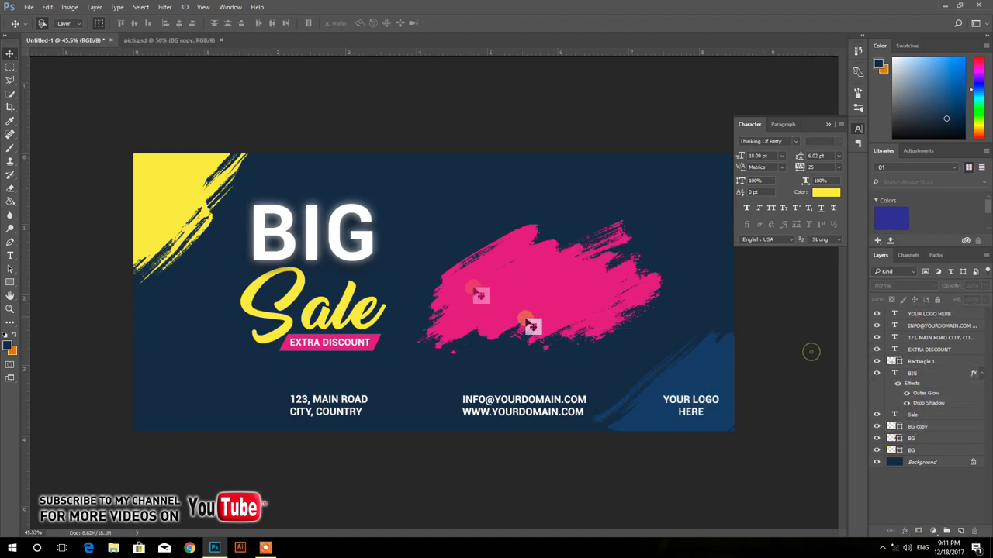
pyautogui.click(159, 41)
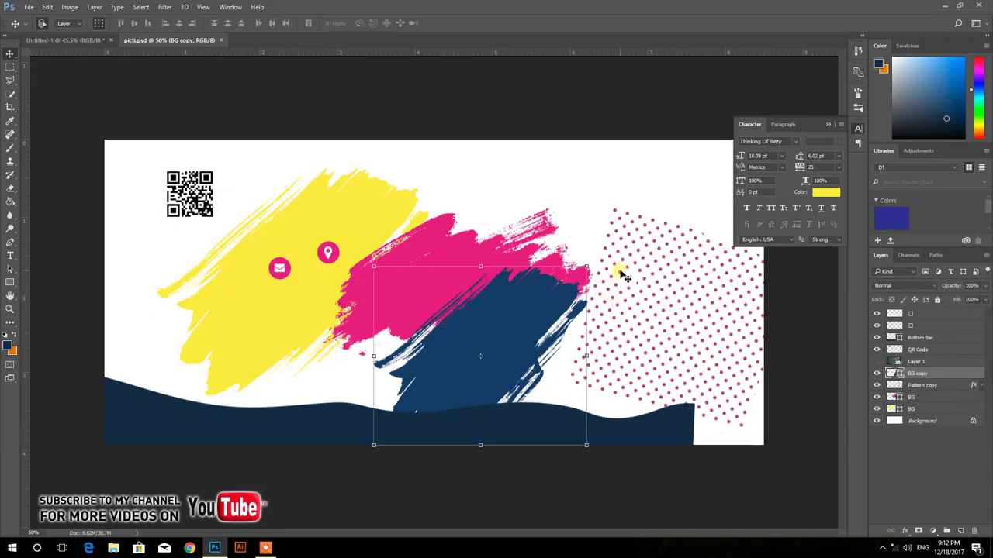
# Step: Place the pink dotted pattern in the lower-left corner and a copy in the upper-right
pyautogui.moveTo(621, 275); pyautogui.dragTo(96, 42)
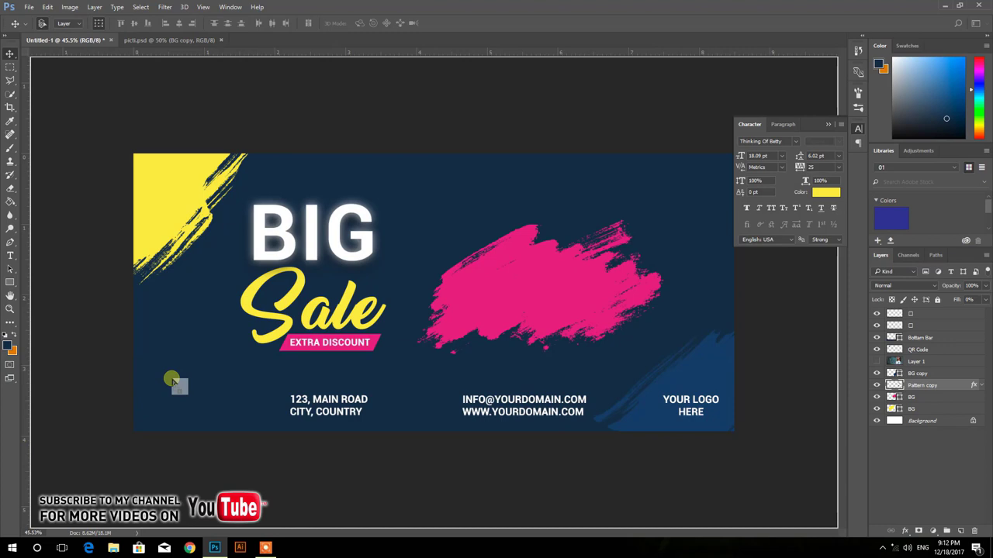
pyautogui.moveTo(96, 42); pyautogui.dragTo(174, 382)
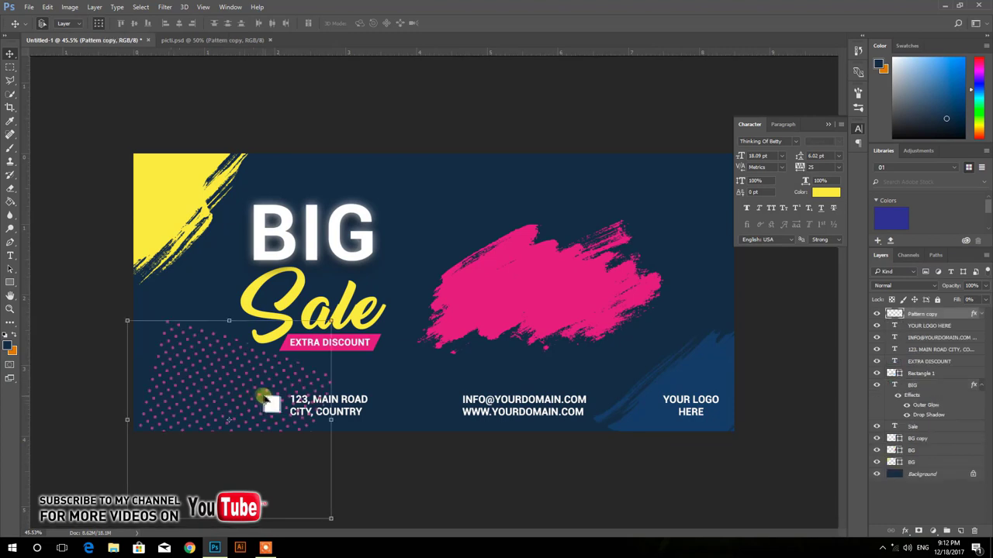
pyautogui.moveTo(243, 385); pyautogui.dragTo(171, 409)
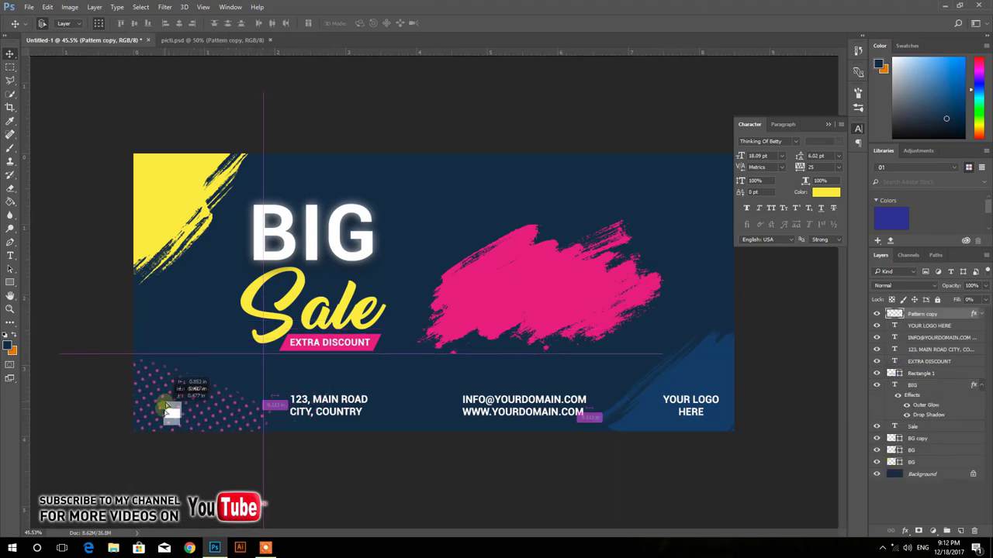
pyautogui.moveTo(132, 362); pyautogui.dragTo(805, 145)
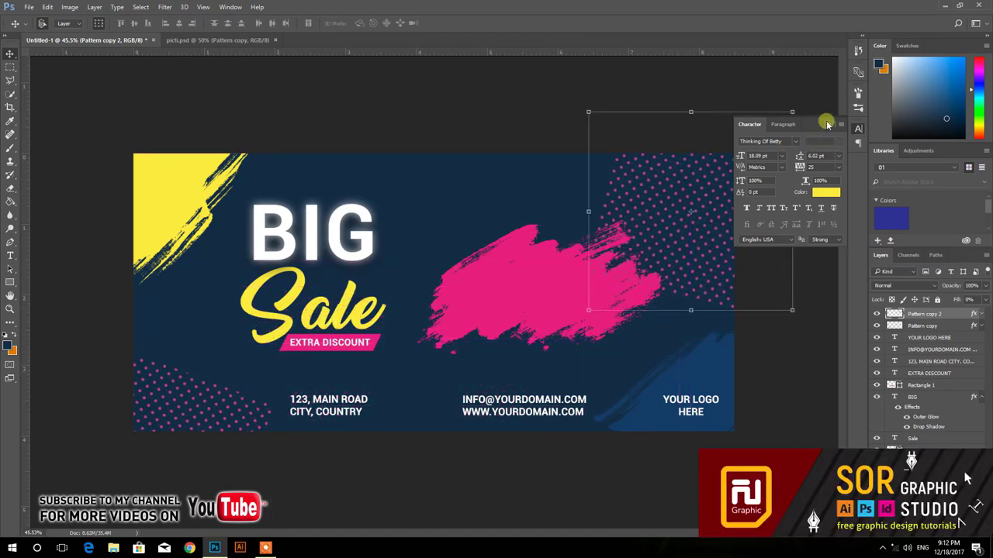
pyautogui.click(827, 124)
pyautogui.moveTo(720, 183); pyautogui.dragTo(702, 192)
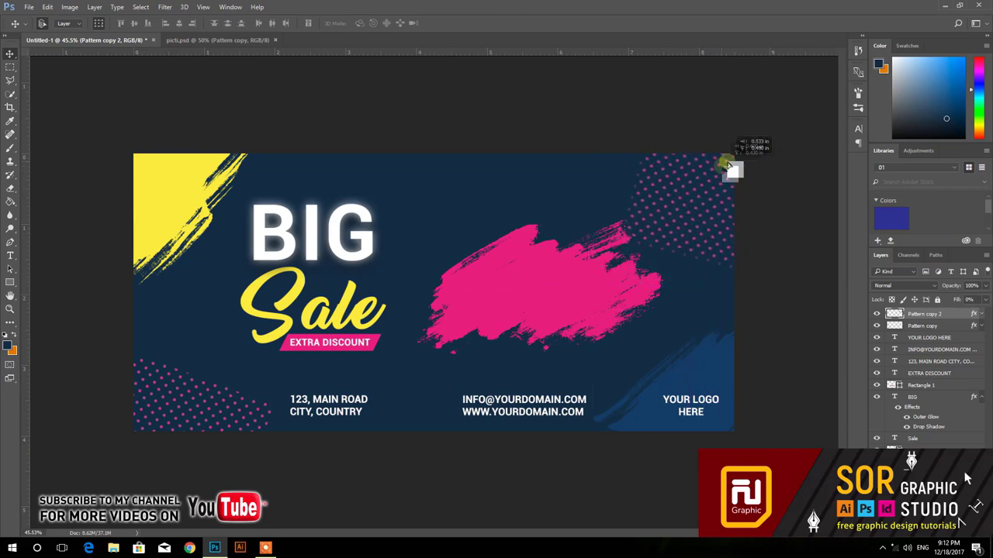
pyautogui.moveTo(702, 193); pyautogui.dragTo(744, 155)
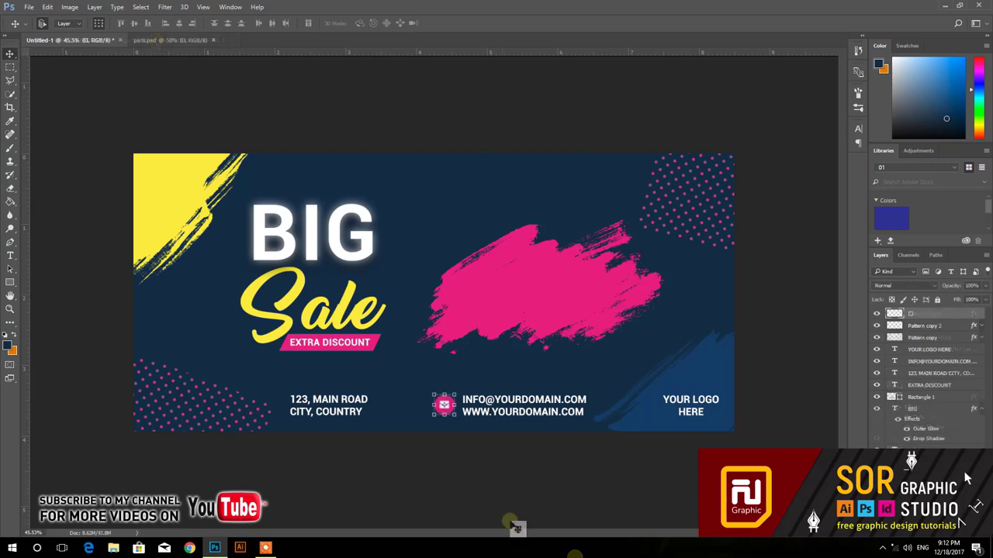
# Step: Bring in the pin and email icons and align them with the address and email lines
pyautogui.click(171, 39)
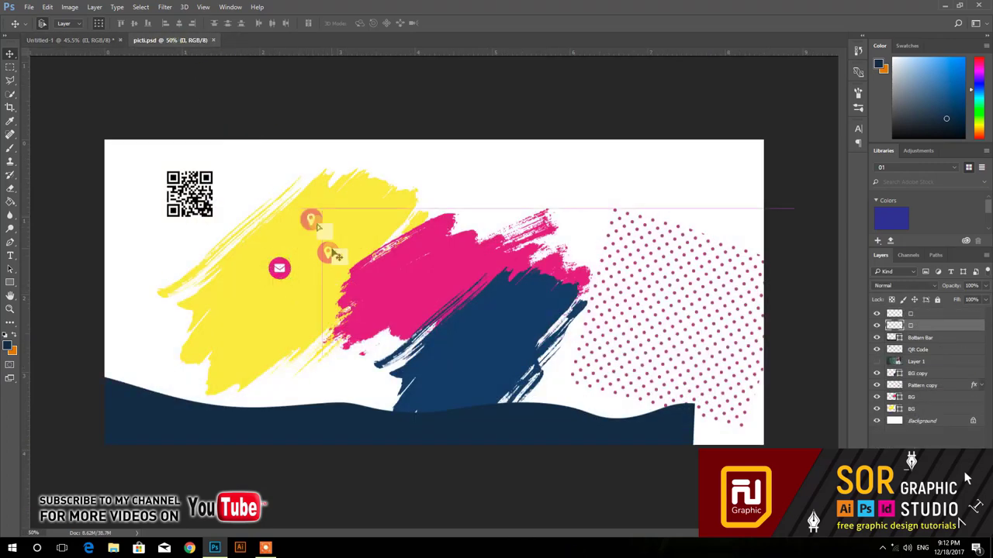
pyautogui.moveTo(321, 273); pyautogui.dragTo(144, 122)
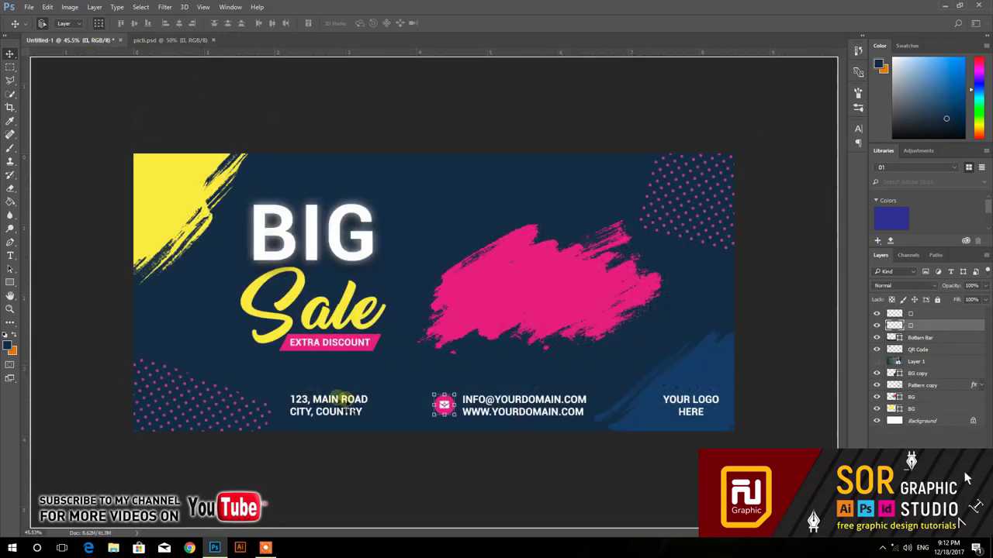
pyautogui.keyDown('shift'); pyautogui.click(444, 405); pyautogui.keyUp('shift')
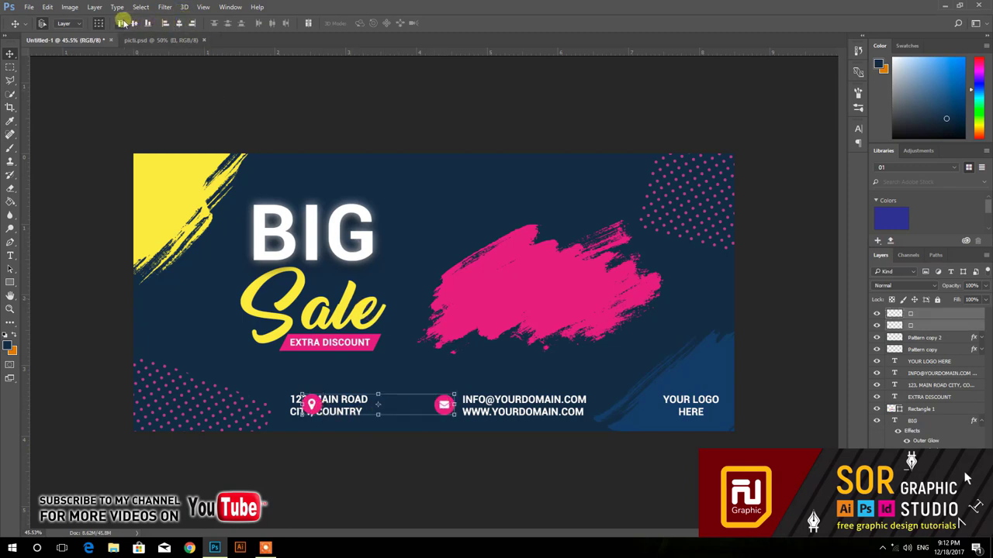
pyautogui.click(327, 450)
pyautogui.moveTo(346, 416); pyautogui.dragTo(383, 419)
pyautogui.keyDown('shift'); pyautogui.click(311, 404); pyautogui.keyUp('shift')
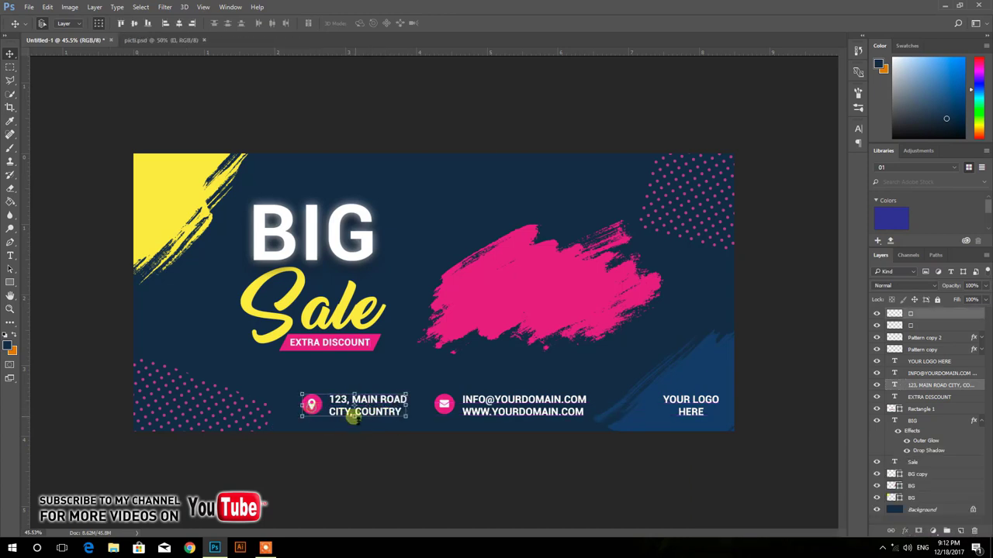
pyautogui.keyDown('shift'); pyautogui.click(443, 404); pyautogui.keyUp('shift')
pyautogui.keyDown('shift'); pyautogui.click(477, 417); pyautogui.keyUp('shift')
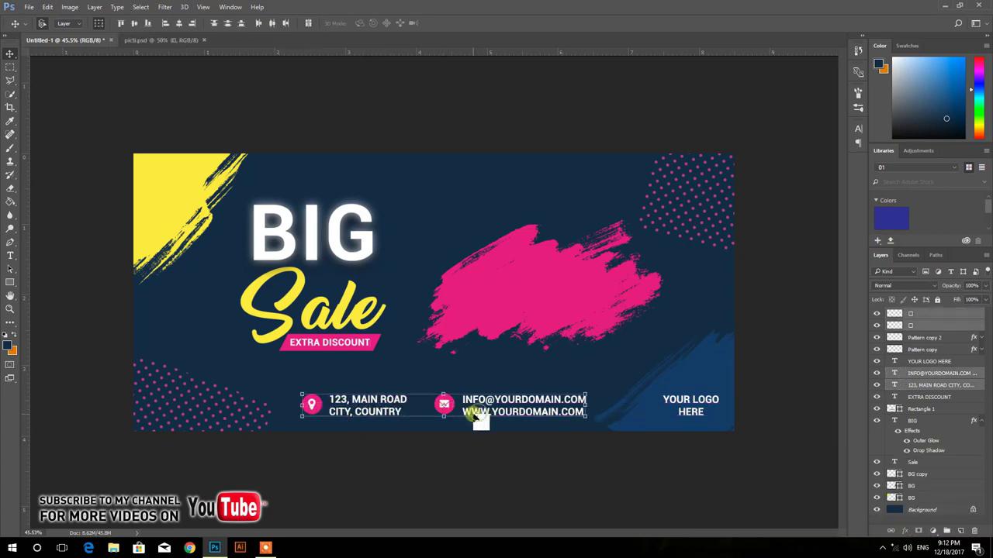
pyautogui.moveTo(477, 417); pyautogui.dragTo(167, 54)
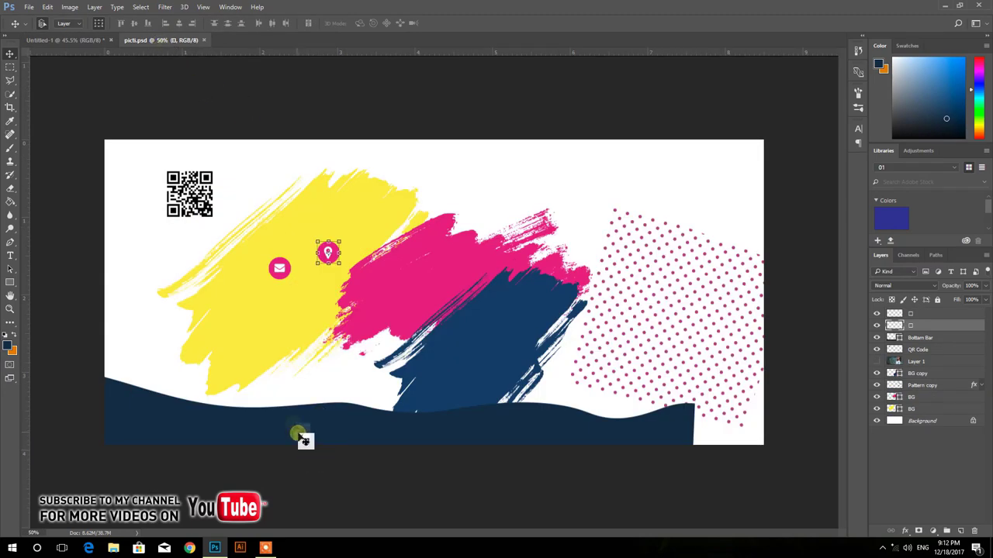
# Step: Add the wavy navy Bottom Bar, scaled to about 110% full width, behind the footer contacts
pyautogui.moveTo(303, 437)
pyautogui.mouseDown()
pyautogui.moveTo(75, 40)
pyautogui.moveTo(294, 386)
pyautogui.moveTo(282, 395)
pyautogui.mouseUp()
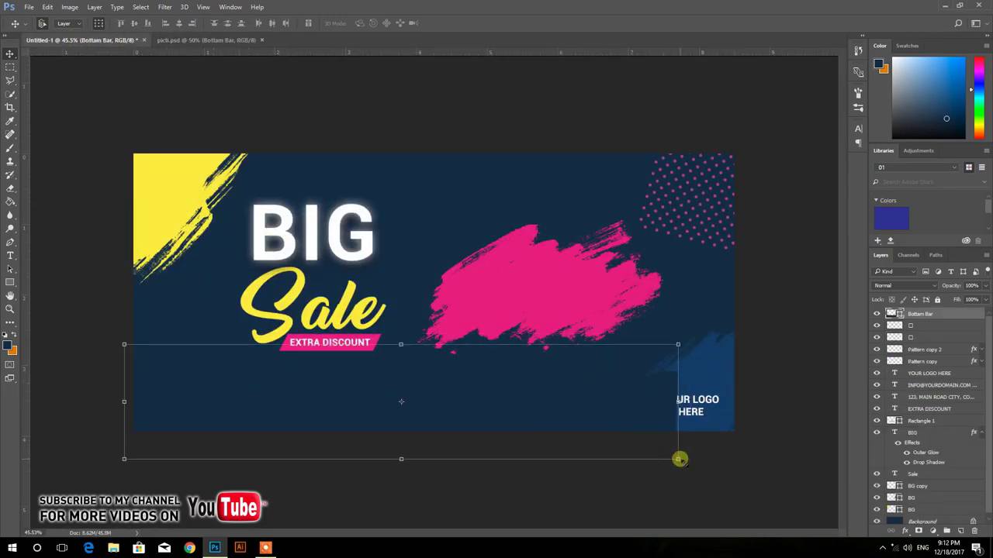
pyautogui.moveTo(678, 459); pyautogui.dragTo(732, 471)
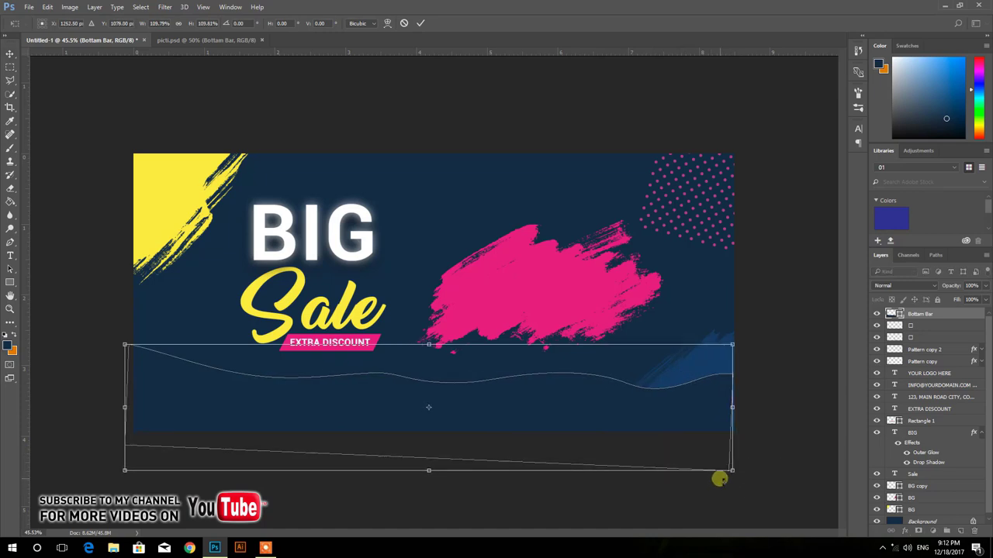
pyautogui.press('Return')
pyautogui.hotkey('ctrl', '[')
pyautogui.hotkey('ctrl', '[')
pyautogui.hotkey('ctrl', '[')
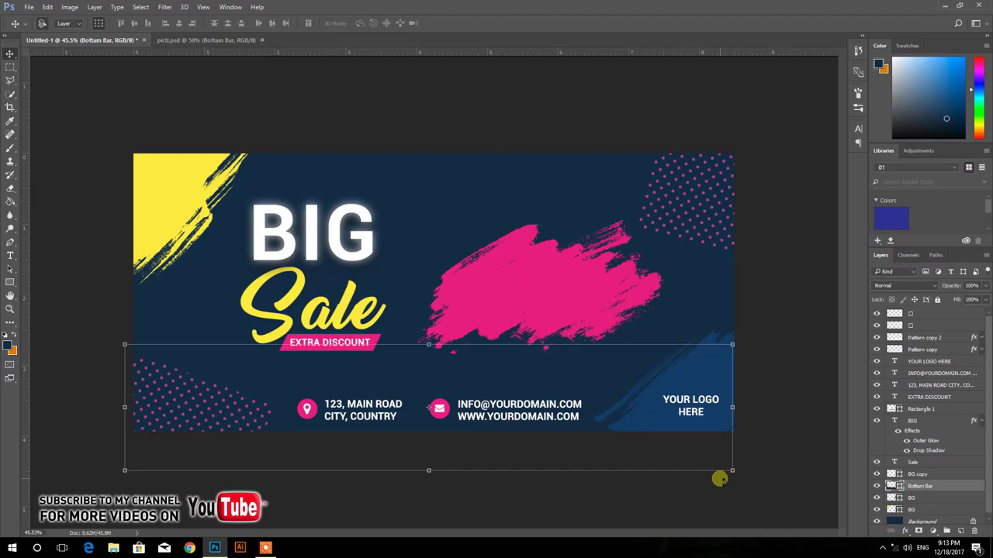
pyautogui.click(485, 124)
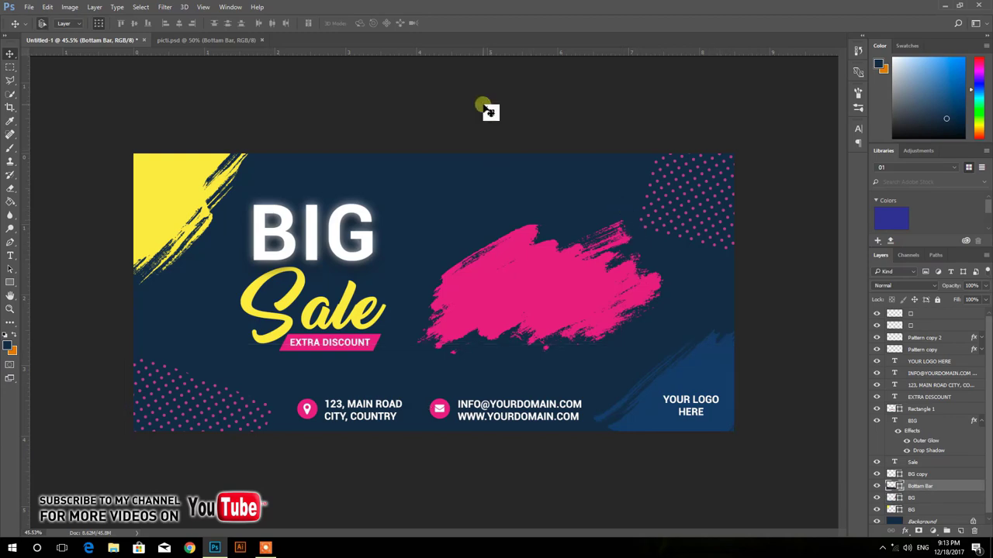
# Step: Add the QR code top-right, and place the woman's photo at the back in Overlay mode
pyautogui.click(158, 39)
pyautogui.moveTo(186, 190)
pyautogui.mouseDown()
pyautogui.moveTo(95, 40)
pyautogui.moveTo(681, 206)
pyautogui.moveTo(692, 193)
pyautogui.mouseUp()
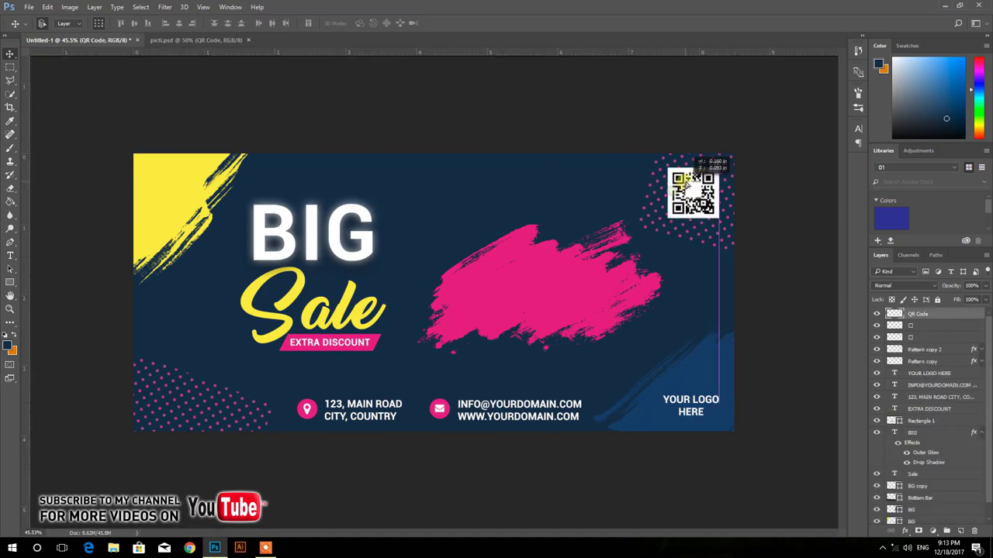
pyautogui.click(155, 40)
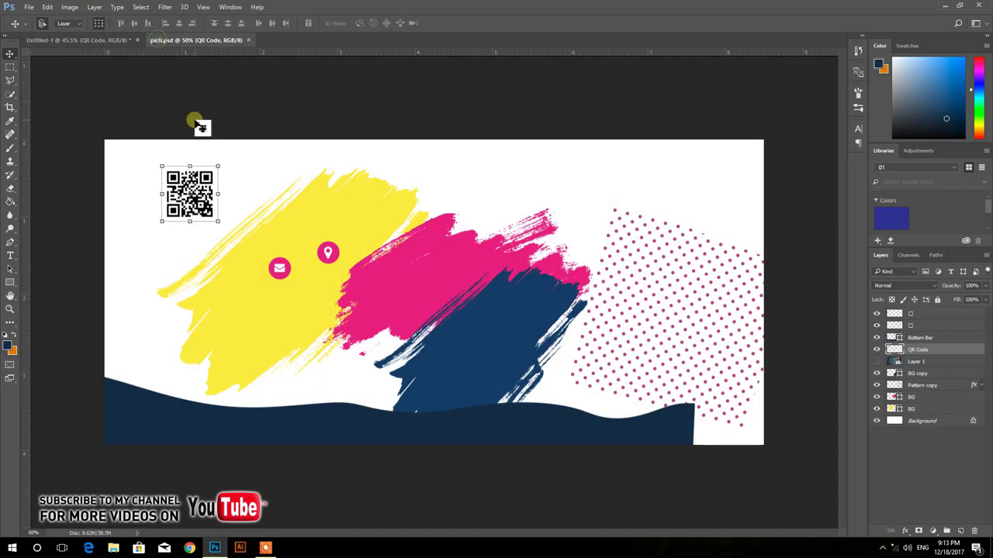
pyautogui.click(876, 361)
pyautogui.moveTo(430, 187)
pyautogui.mouseDown()
pyautogui.moveTo(304, 130)
pyautogui.moveTo(337, 235)
pyautogui.mouseUp()
pyautogui.hotkey('ctrl', 'shift', '[')
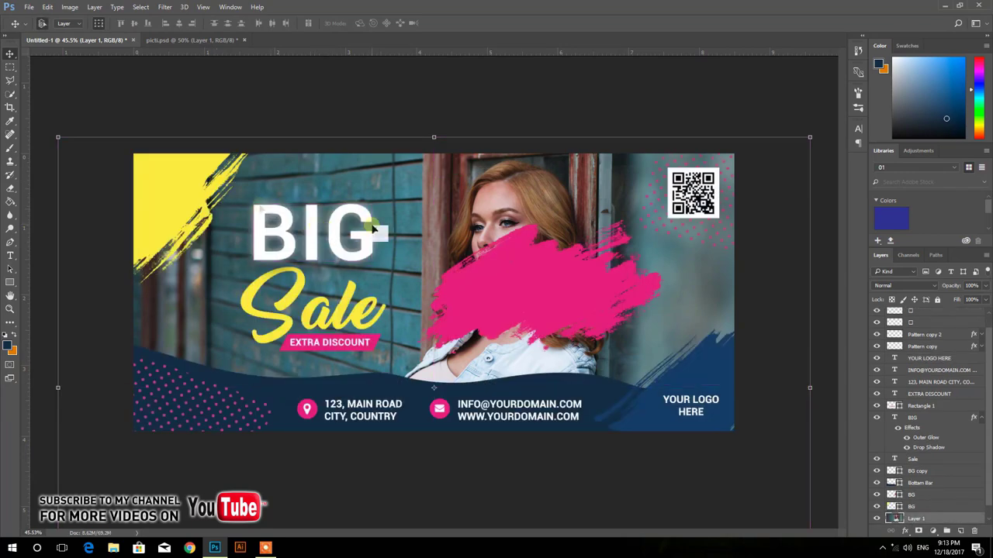
pyautogui.moveTo(500, 210)
pyautogui.mouseDown()
pyautogui.moveTo(427, 200)
pyautogui.moveTo(438, 200)
pyautogui.mouseUp()
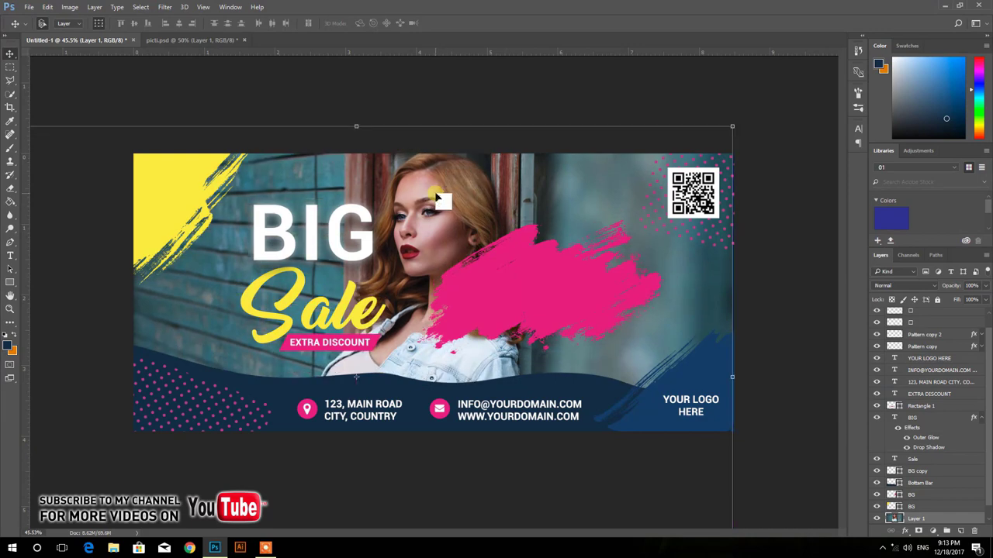
pyautogui.click(936, 287)
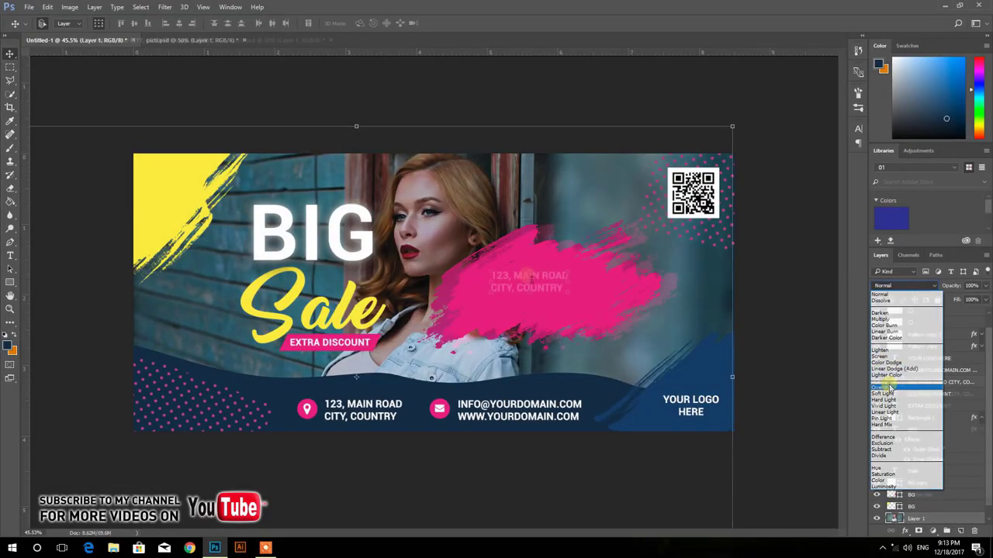
pyautogui.click(889, 386)
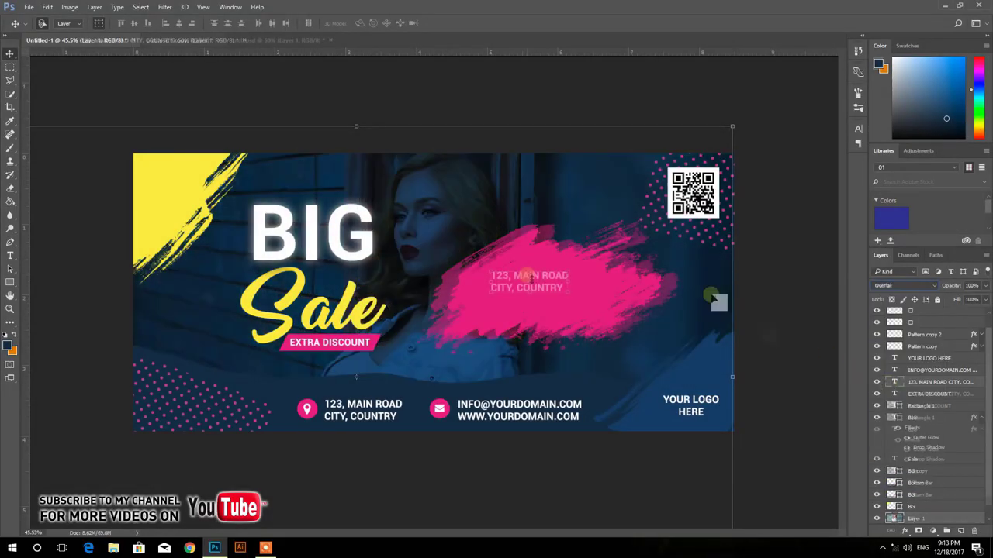
# Step: Retype the copied address text on the pink stroke as 'UP TO 40% OFF' and enlarge it
pyautogui.hotkey('alt', 't')
pyautogui.click(522, 272)
pyautogui.click(509, 284)
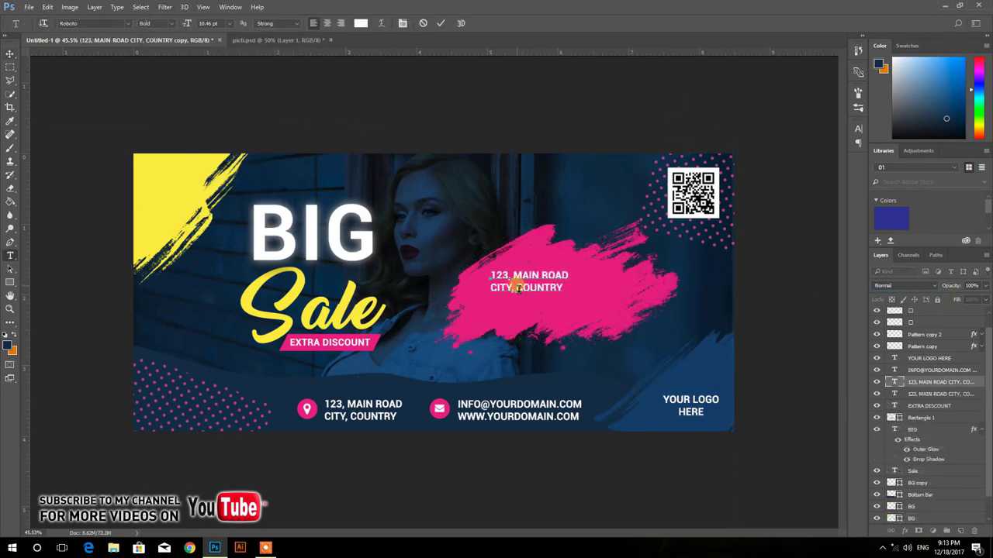
pyautogui.hotkey('ctrl', 'a')
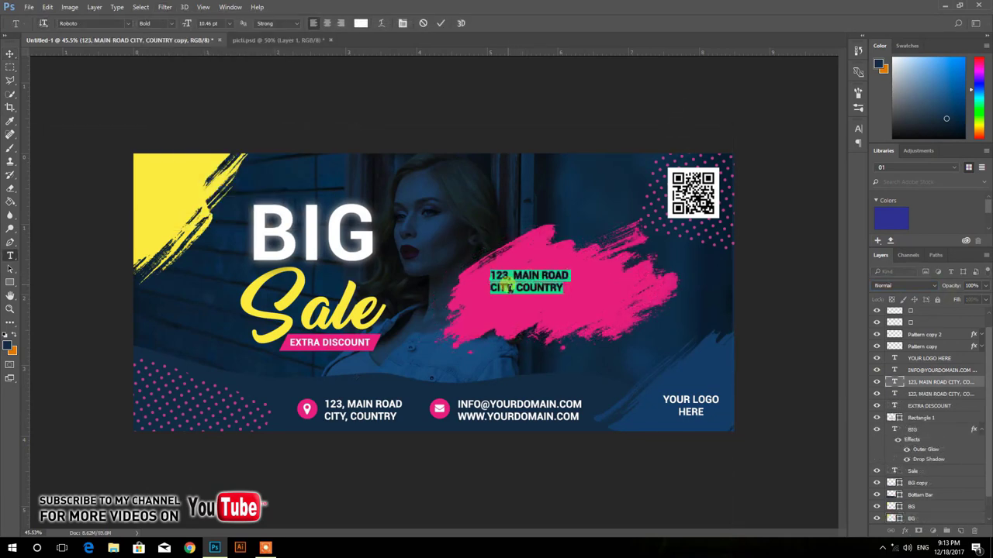
pyautogui.write('U')
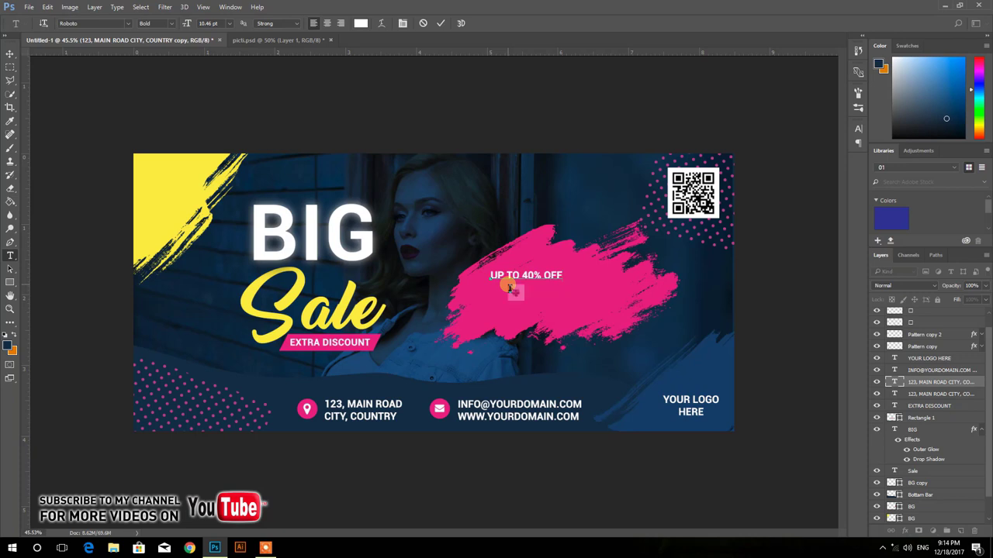
pyautogui.click(9, 58)
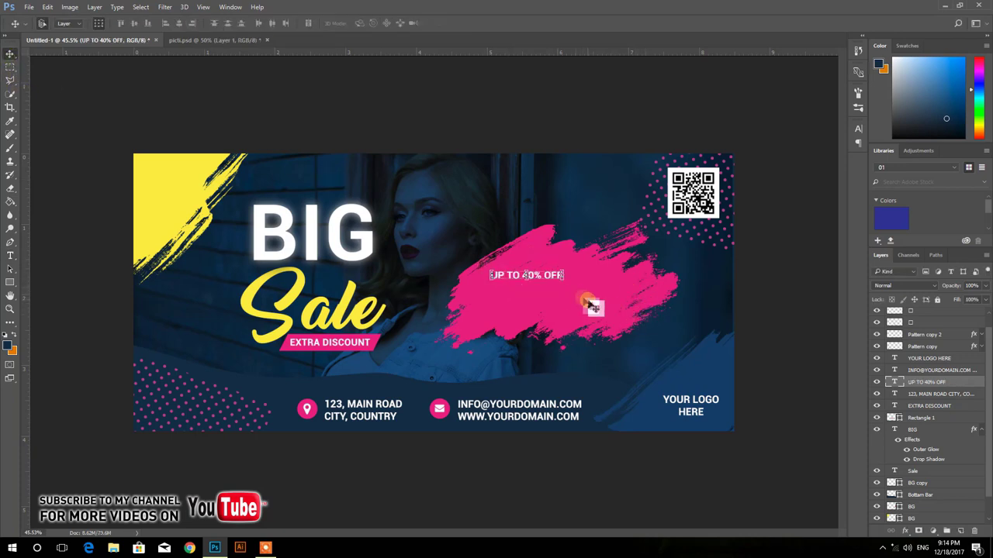
pyautogui.hotkey('ctrl', 't')
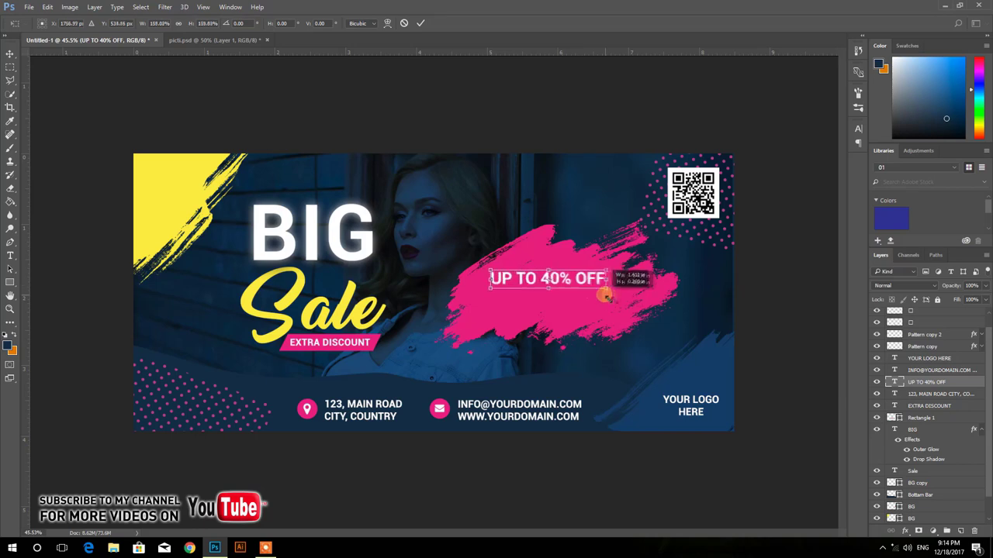
pyautogui.moveTo(562, 284); pyautogui.dragTo(620, 286)
pyautogui.press('Return')
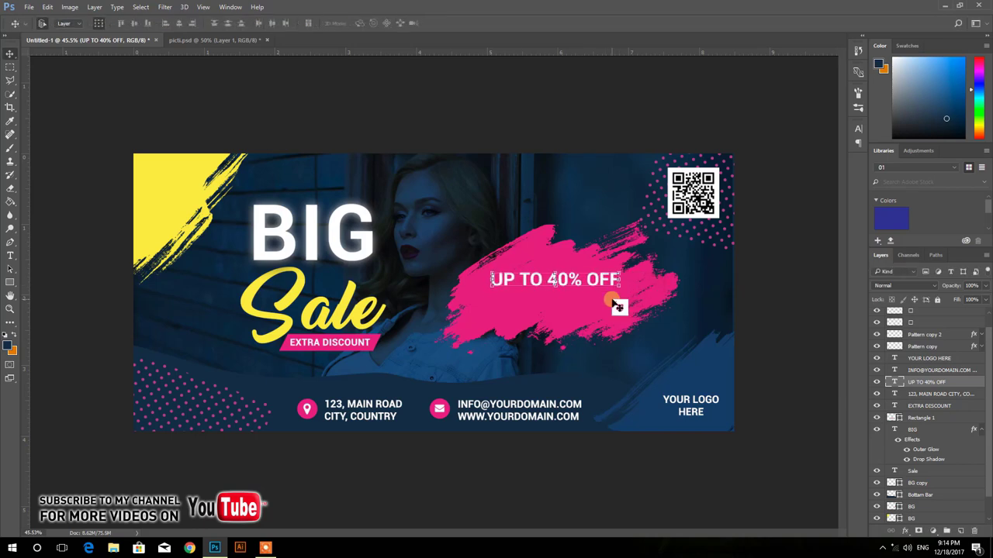
# Step: Duplicate the line just below and begin retyping it as 'ON ALL'
pyautogui.keyDown('alt'); pyautogui.click(616, 303); pyautogui.keyUp('alt')
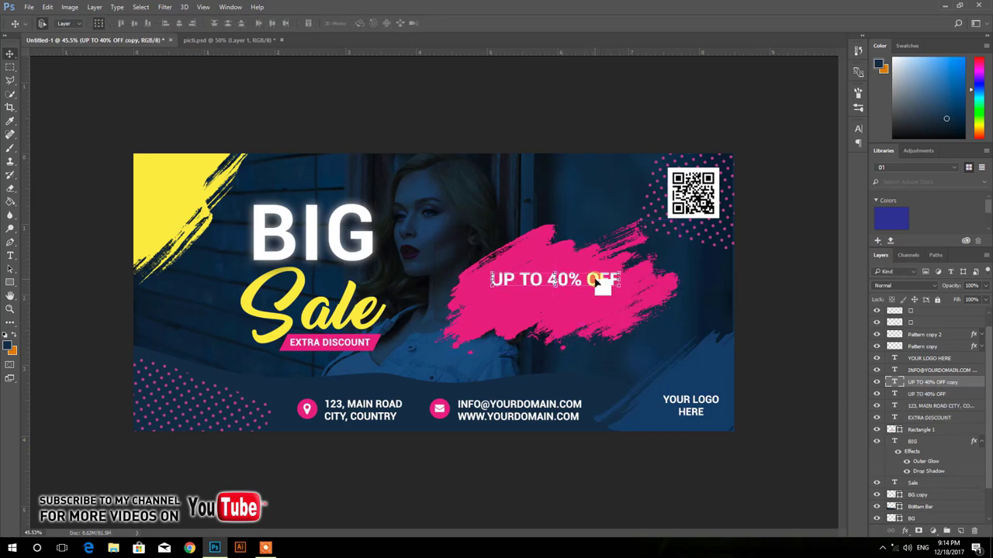
pyautogui.moveTo(601, 283); pyautogui.dragTo(597, 303)
pyautogui.press('t')
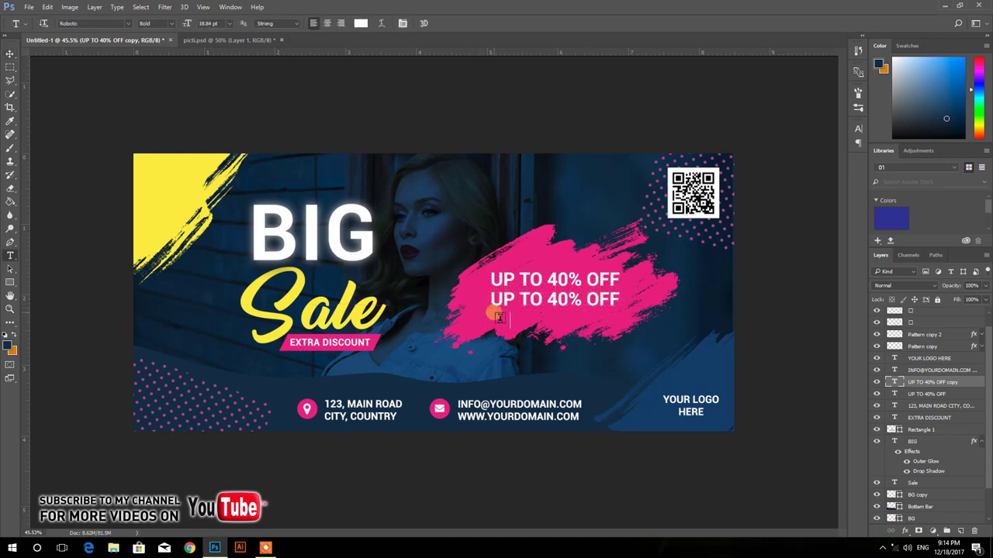
pyautogui.click(518, 308)
pyautogui.hotkey('ctrl', 'a')
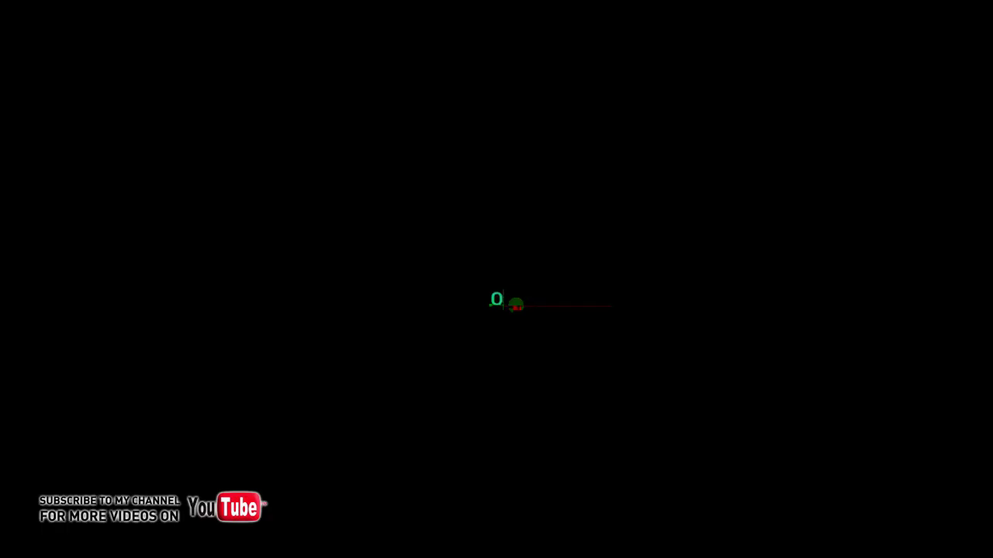
pyautogui.write('ON ALL ITEMS')
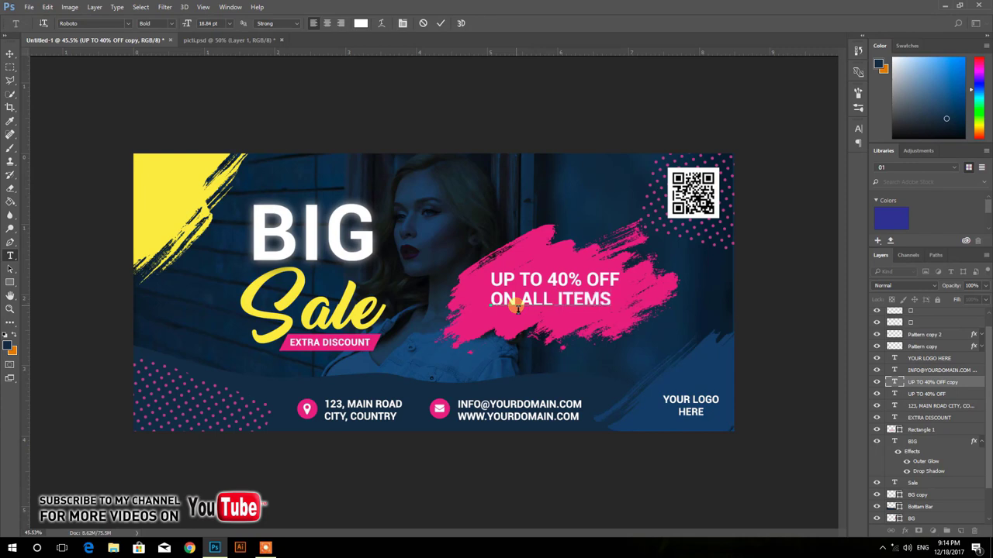
# Step: Finish the ON ALL ITEMS line and scale UP TO 40% OFF wider on both sides
pyautogui.click(10, 53)
pyautogui.click(570, 280)
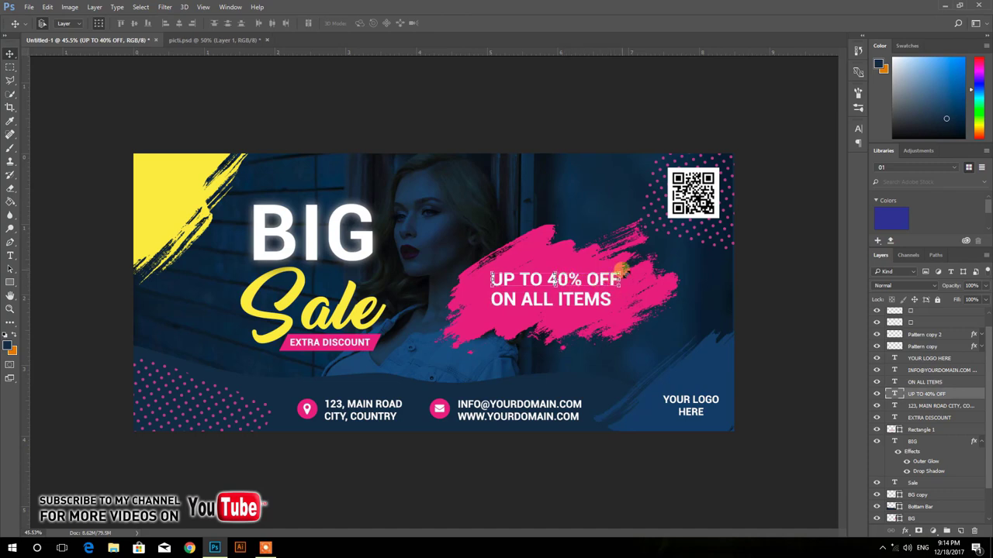
pyautogui.hotkey('ctrl', 't')
pyautogui.moveTo(621, 271); pyautogui.dragTo(647, 266)
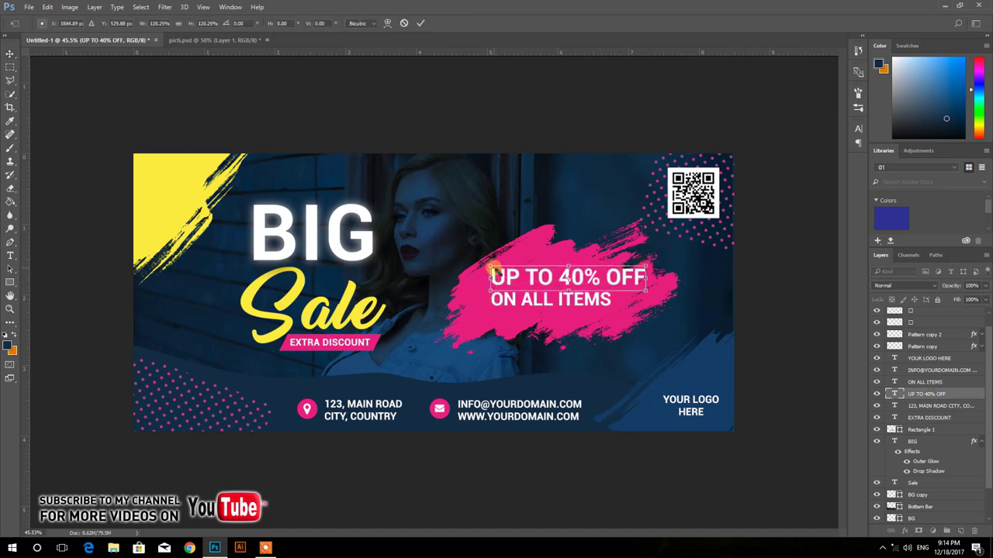
pyautogui.moveTo(491, 269); pyautogui.dragTo(481, 266)
pyautogui.press('Return')
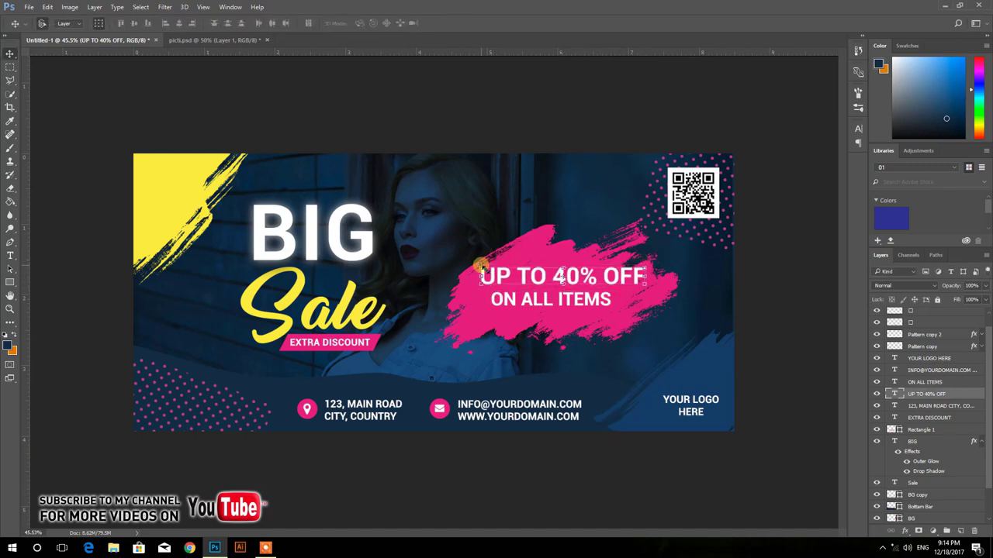
# Step: Make the 40% yellow, sampled from the corner stroke, at 35 pt with Smooth anti-aliasing
pyautogui.press('t')
pyautogui.moveTo(551, 276); pyautogui.dragTo(587, 277)
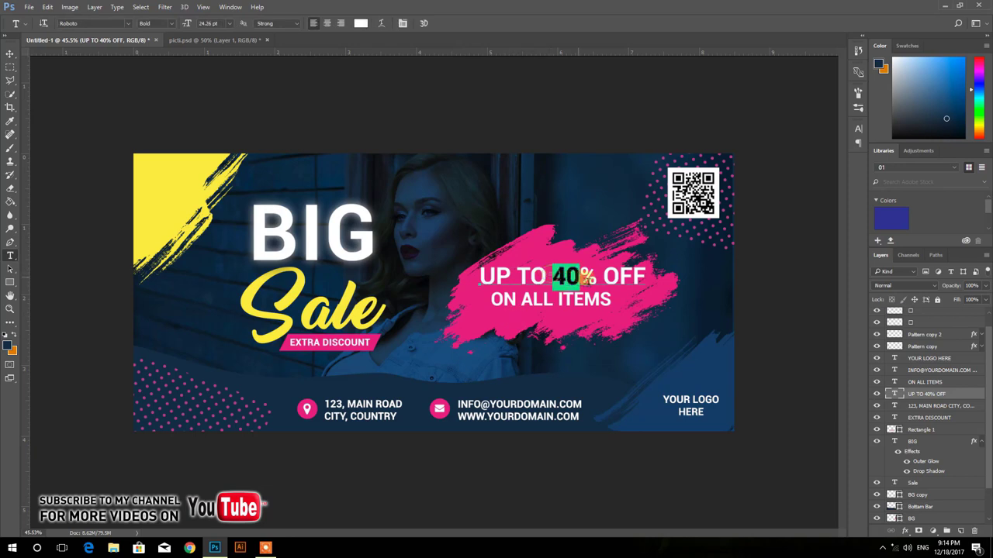
pyautogui.click(360, 22)
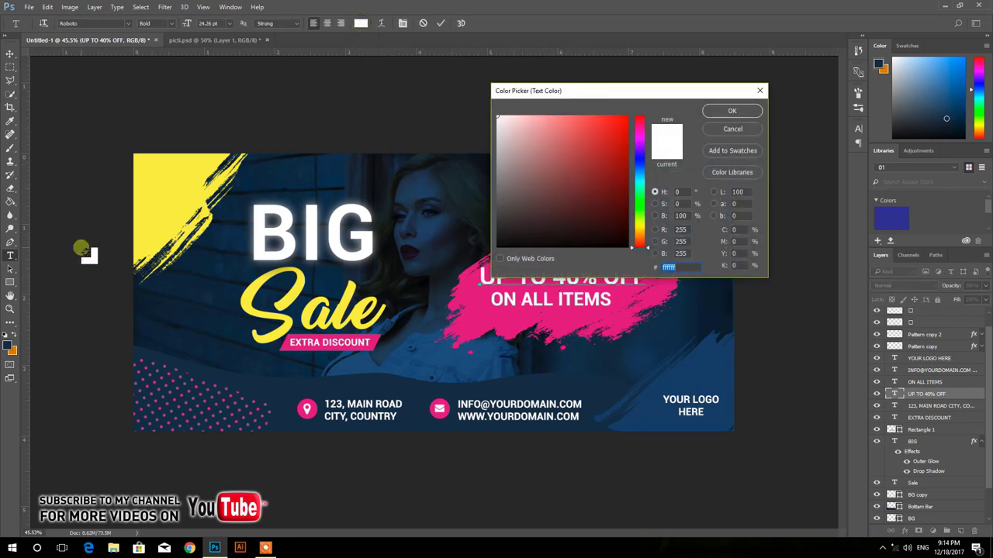
pyautogui.click(155, 206)
pyautogui.click(732, 111)
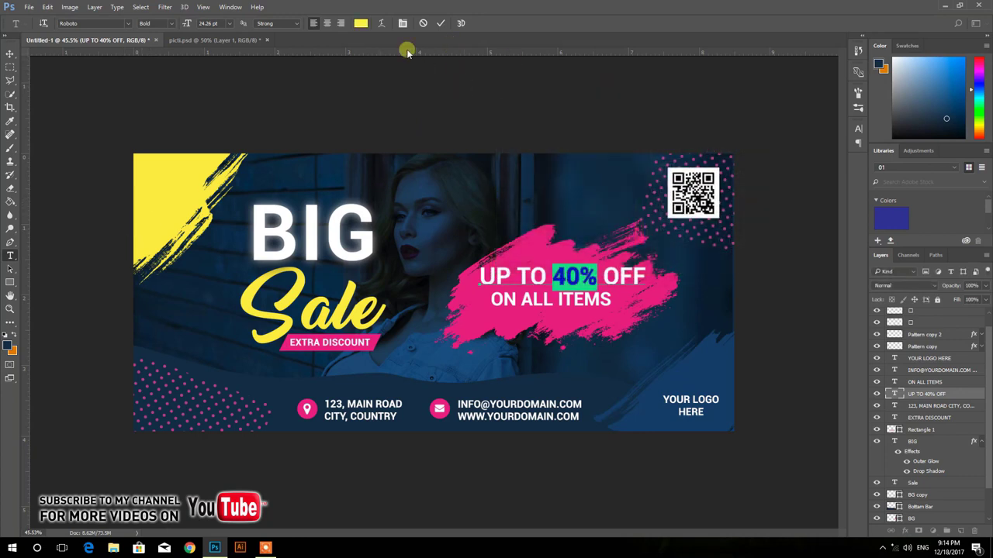
pyautogui.hotkey('ctrl', 'a')
pyautogui.click(294, 23)
pyautogui.click(271, 60)
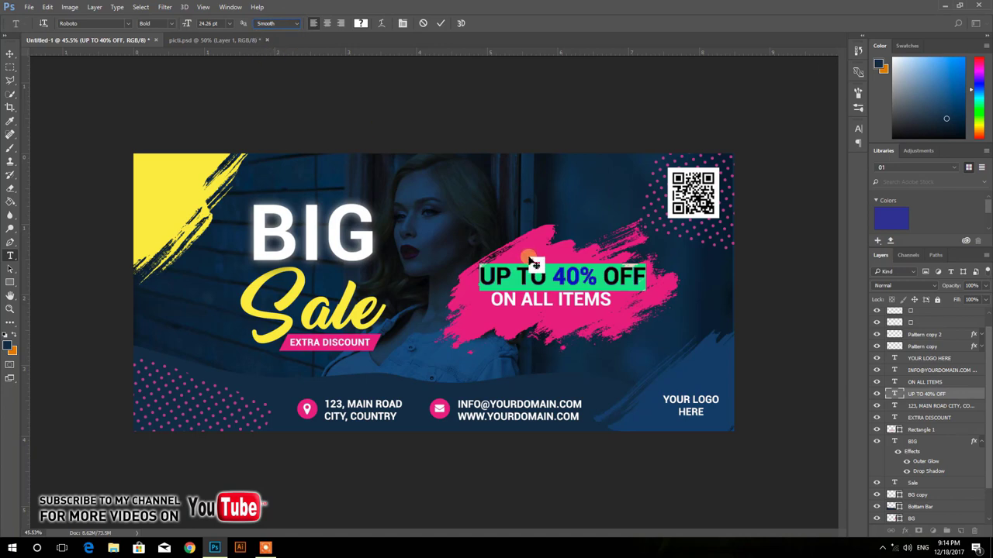
pyautogui.moveTo(551, 275); pyautogui.dragTo(597, 278)
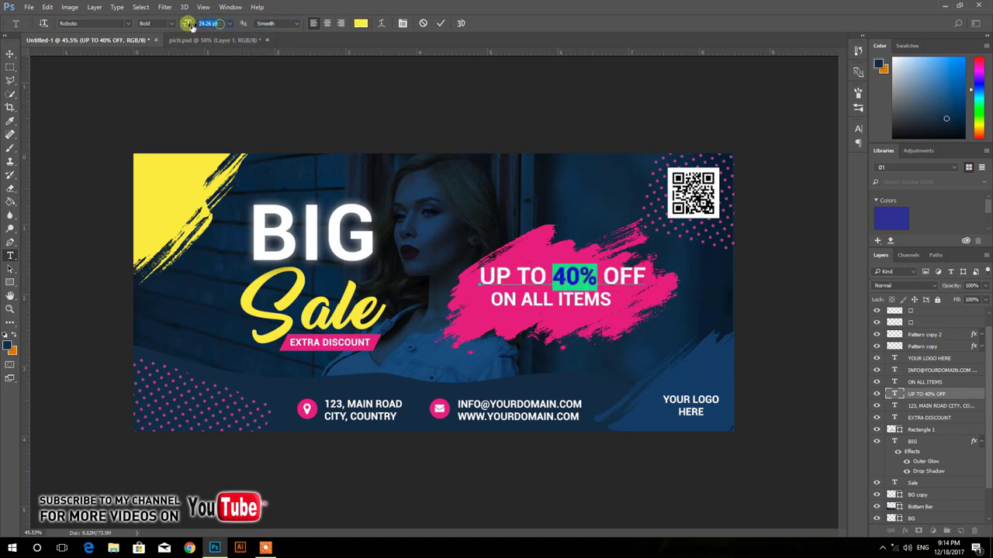
pyautogui.write('35')
pyautogui.press('Return')
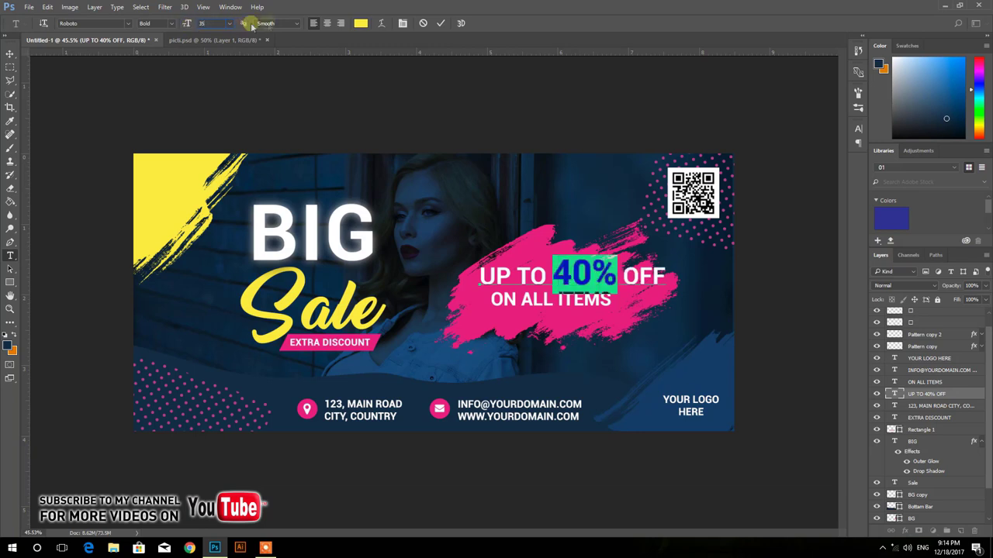
pyautogui.click(441, 24)
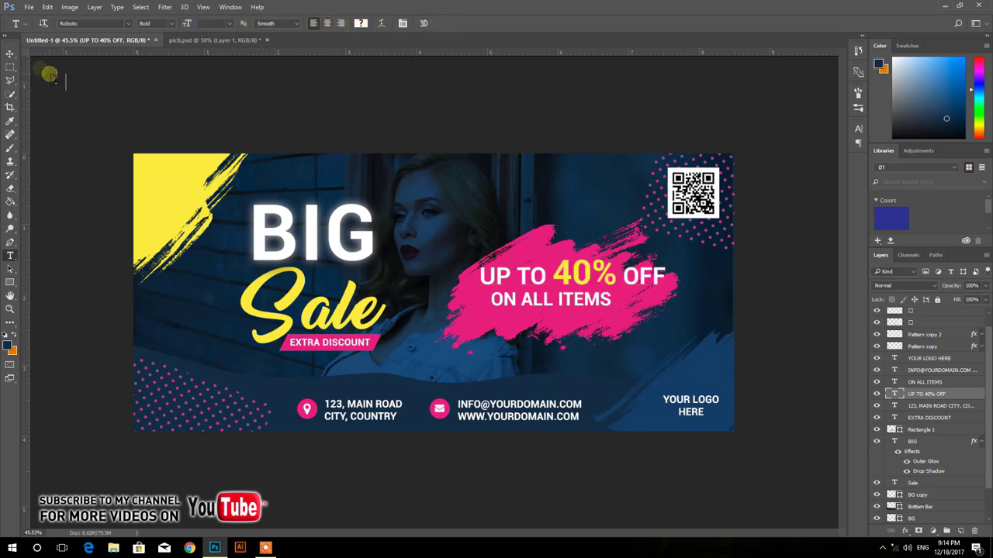
# Step: Centre and slightly shrink the two offer lines, then duplicate ON ALL ITEMS just below
pyautogui.click(13, 54)
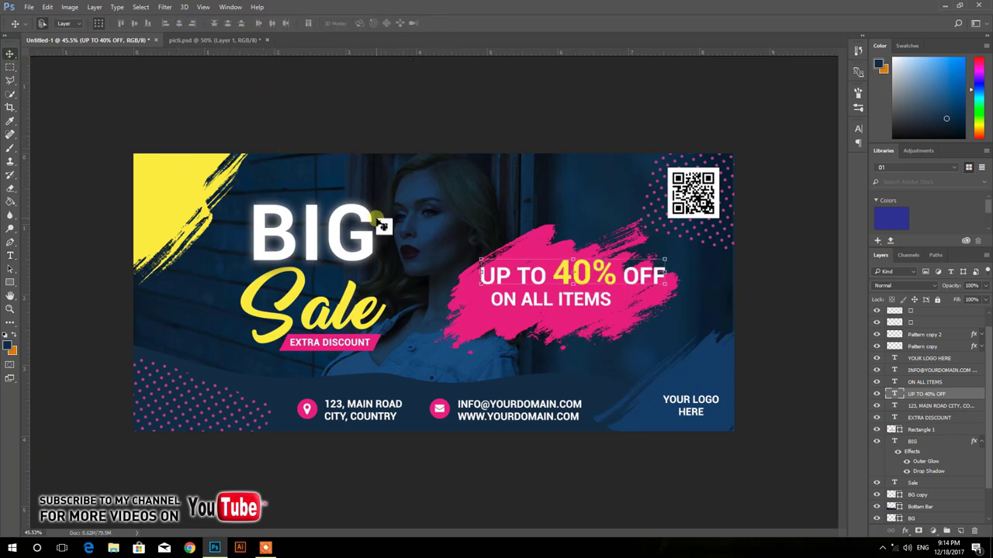
pyautogui.keyDown('shift'); pyautogui.click(535, 306); pyautogui.keyUp('shift')
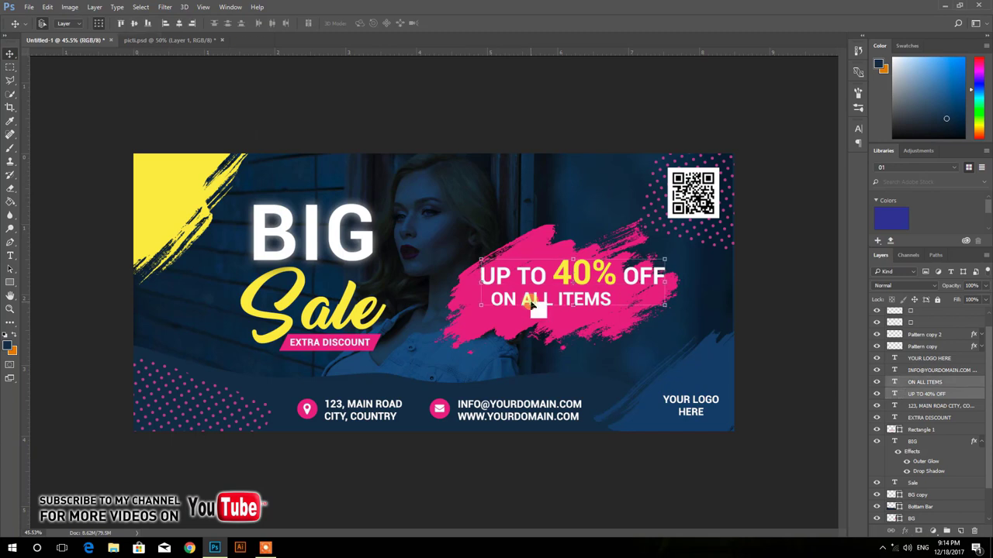
pyautogui.click(177, 23)
pyautogui.hotkey('shift', 'Left')
pyautogui.hotkey('shift', 'Left')
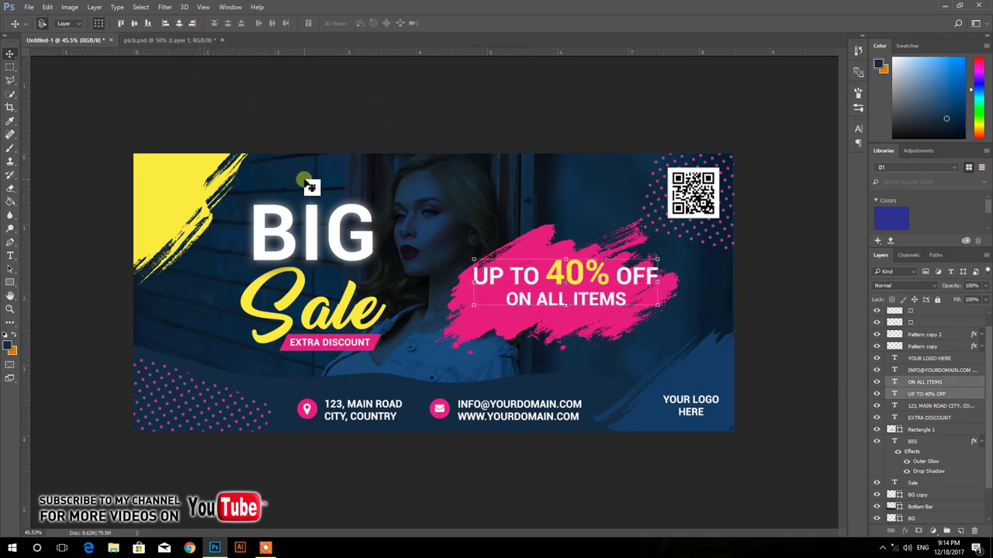
pyautogui.click(656, 306)
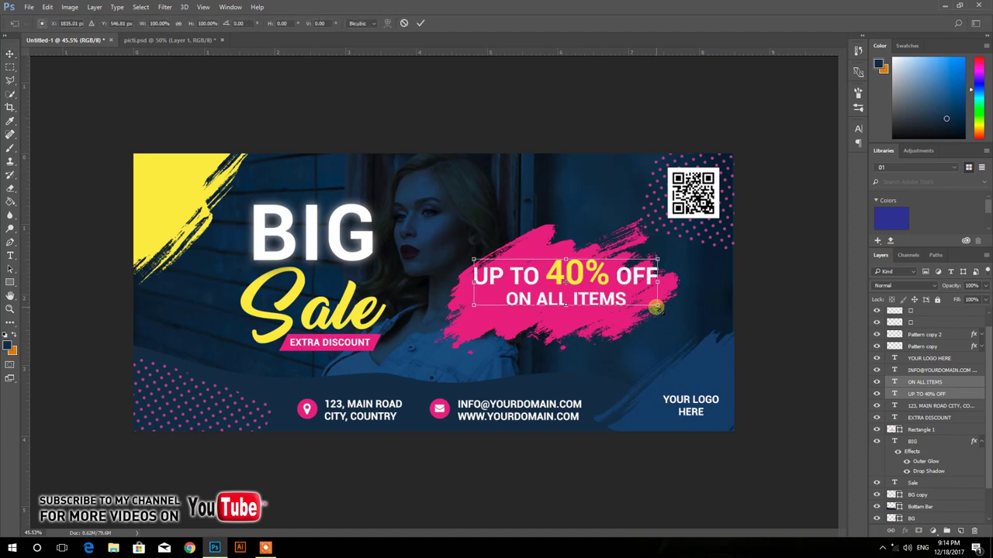
pyautogui.moveTo(656, 309); pyautogui.dragTo(646, 304)
pyautogui.press('Return')
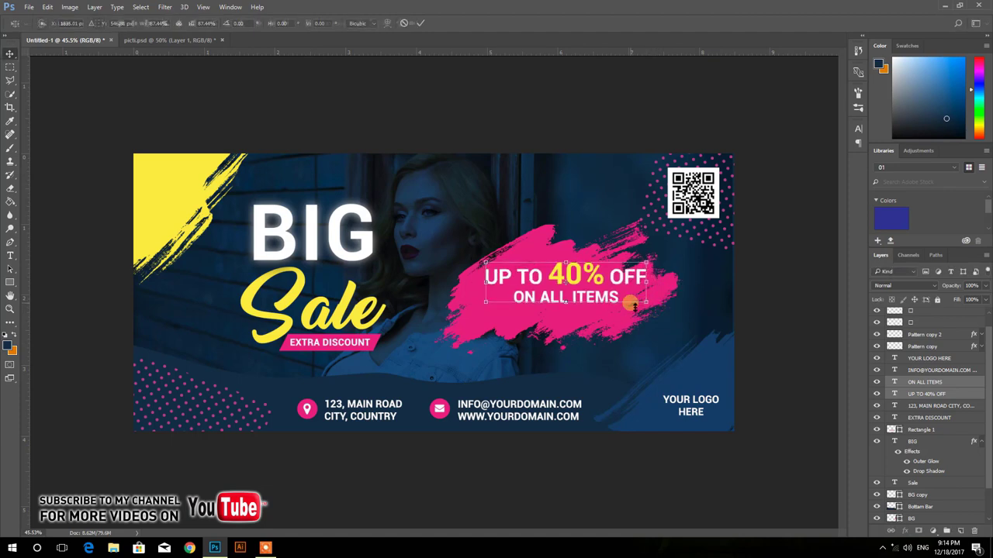
pyautogui.click(570, 310)
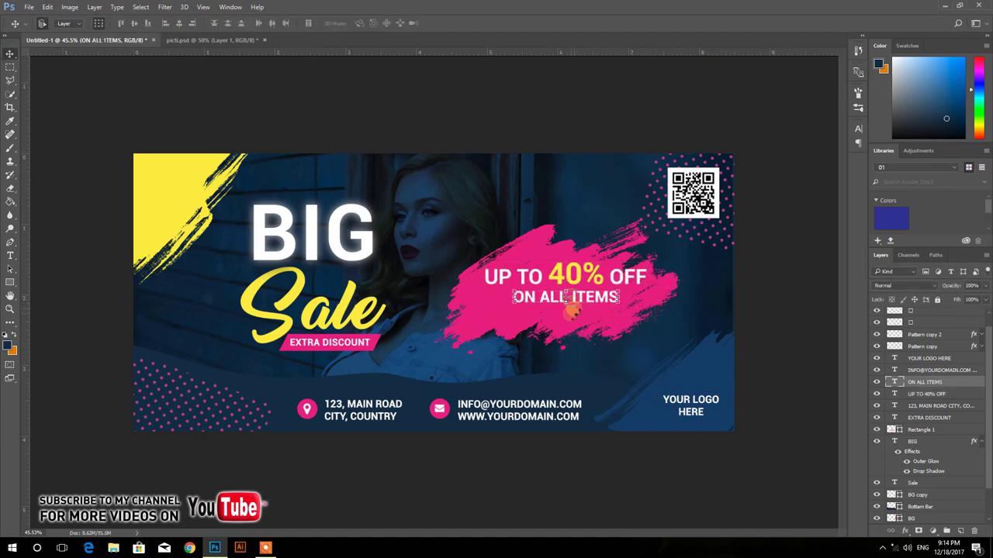
pyautogui.moveTo(571, 310); pyautogui.dragTo(574, 317)
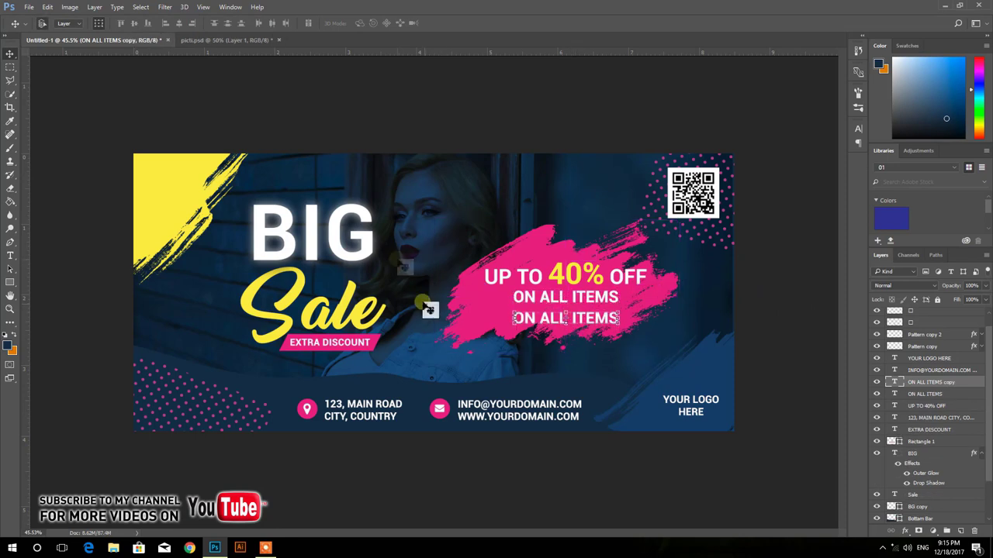
# Step: Retype the duplicated line as '20 DEC - 30 DEC' in the Quicksand font
pyautogui.press('t')
pyautogui.tripleClick(557, 322)
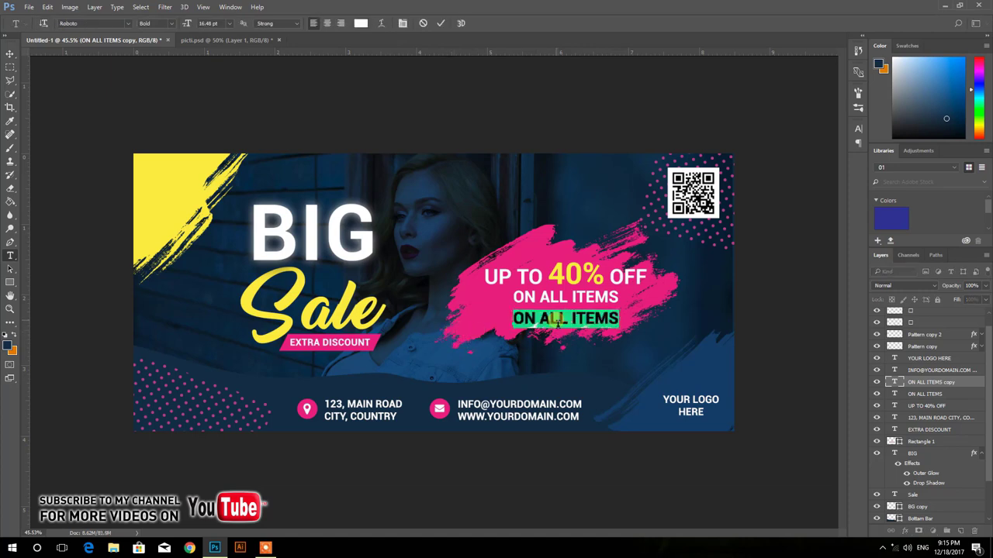
pyautogui.write('20 DEC - 30 DEC')
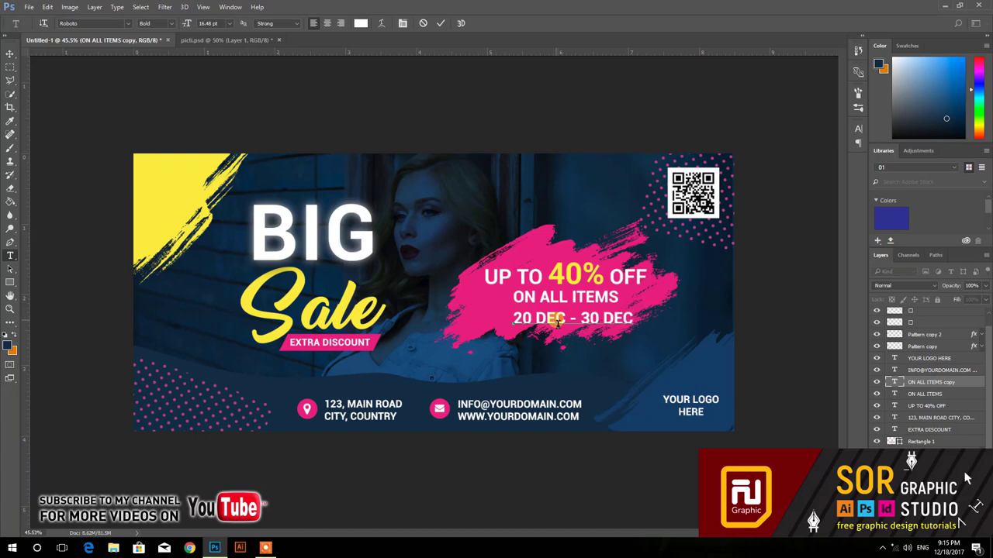
pyautogui.tripleClick(557, 321)
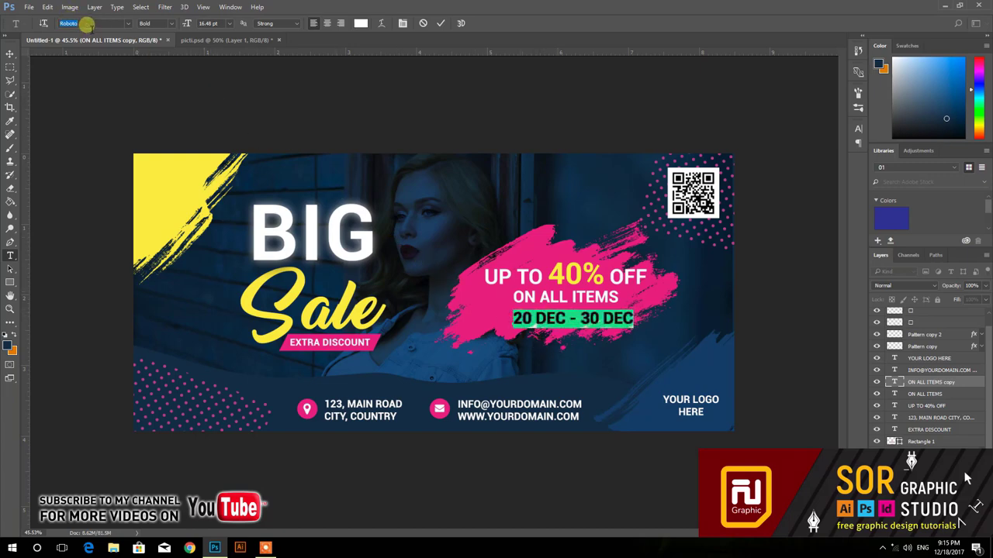
pyautogui.write('Qui')
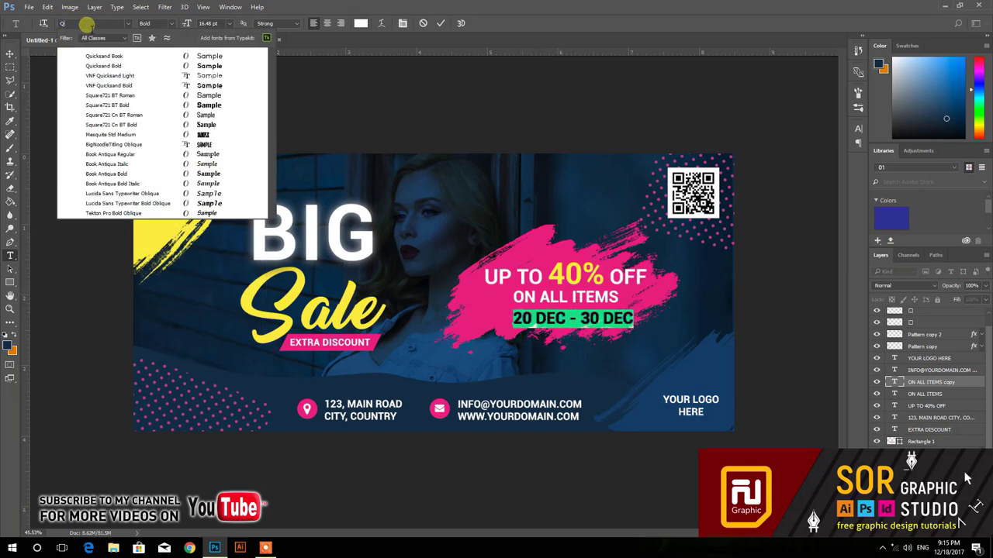
pyautogui.click(136, 67)
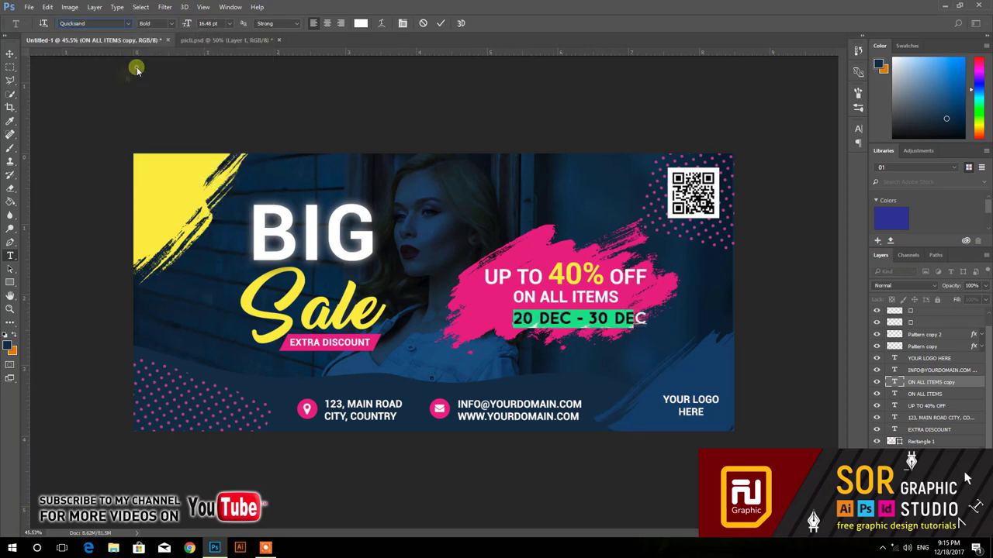
pyautogui.click(9, 53)
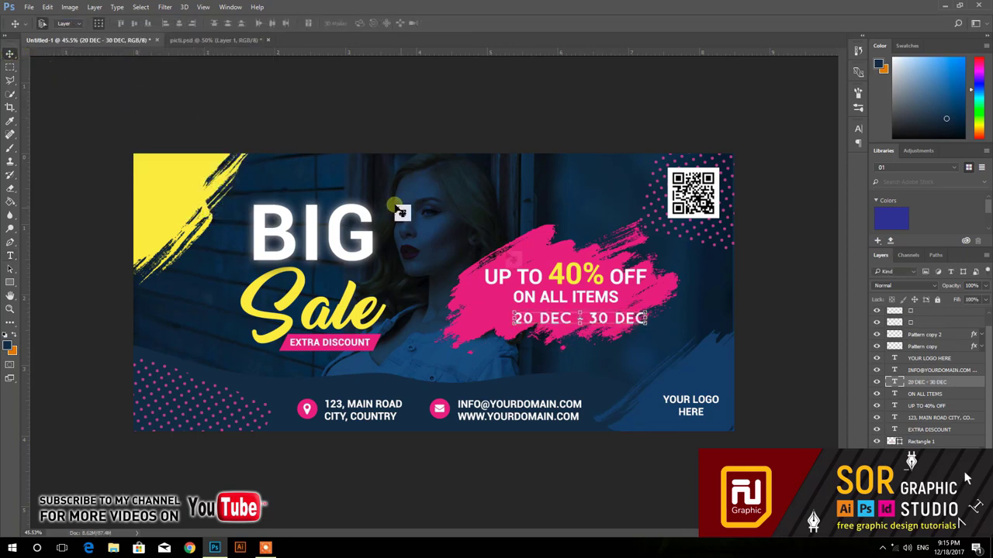
# Step: Centre all three offer lines horizontally, nudge them left, and lift the date slightly
pyautogui.keyDown('shift'); pyautogui.click(585, 301); pyautogui.keyUp('shift')
pyautogui.keyDown('shift'); pyautogui.click(571, 276); pyautogui.keyUp('shift')
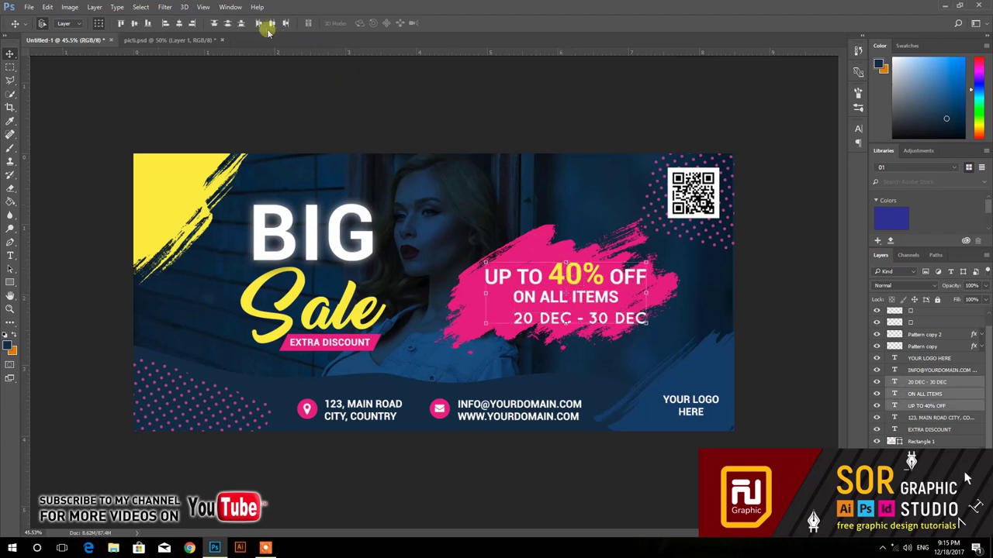
pyautogui.click(179, 22)
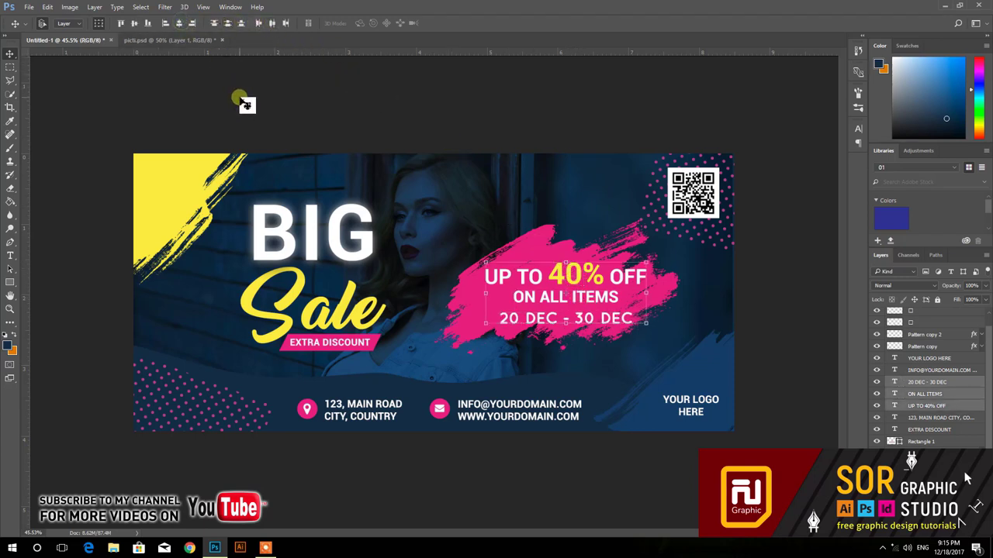
pyautogui.hotkey('shift', 'Left')
pyautogui.hotkey('shift', 'Left')
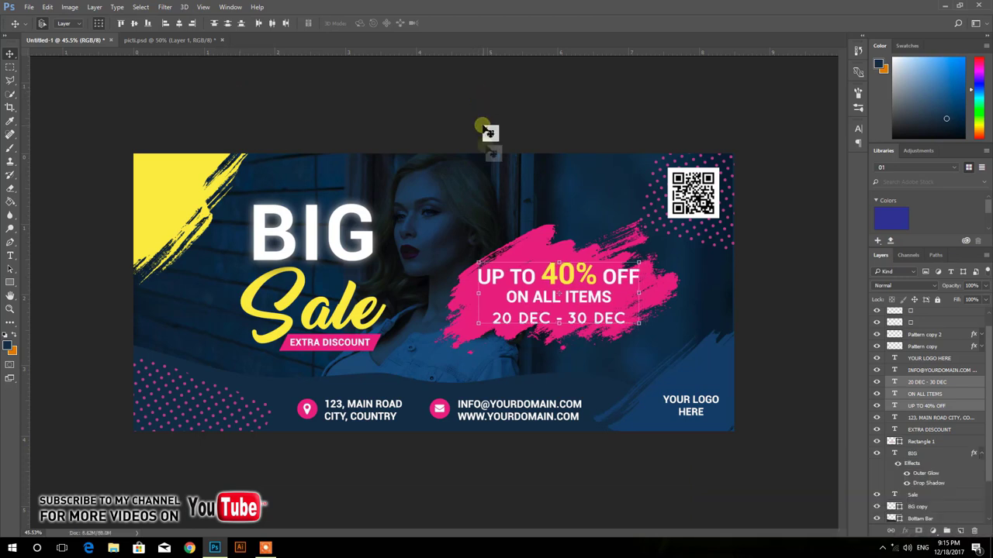
pyautogui.click(545, 320)
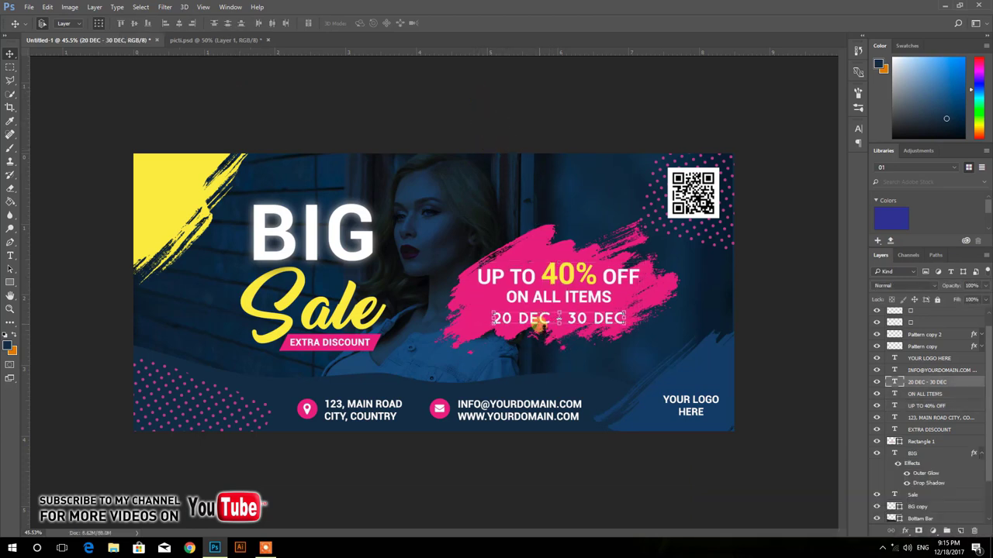
pyautogui.hotkey('shift', 'Up')
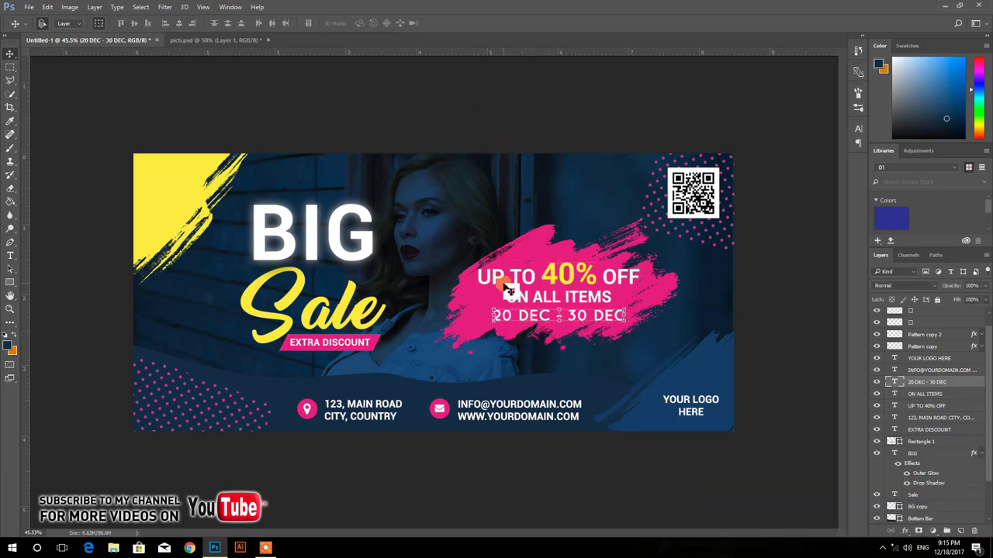
# Step: Recolour the ON ALL ITEMS text to dark navy #163a64
pyautogui.press('t')
pyautogui.click(535, 298)
pyautogui.hotkey('ctrl', 'a')
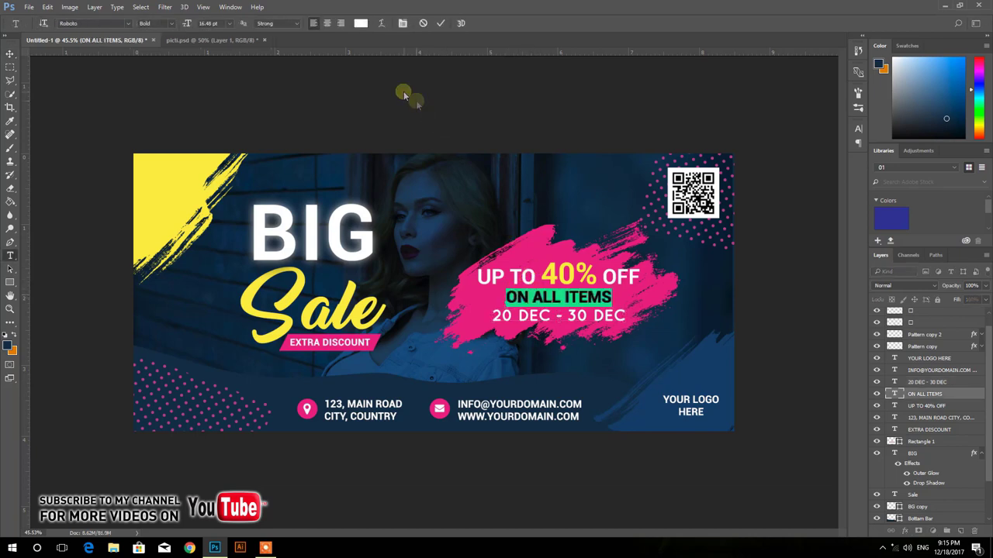
pyautogui.click(362, 24)
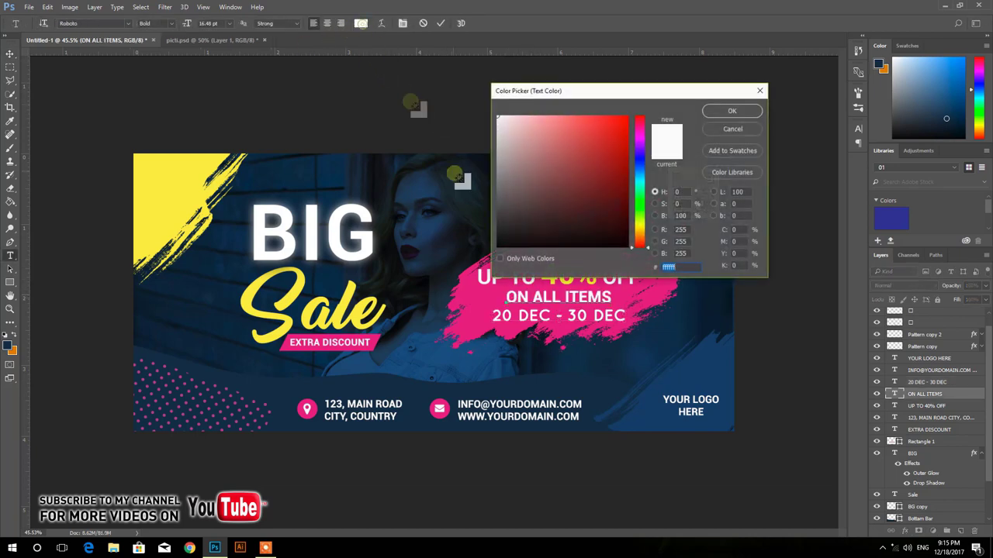
pyautogui.click(688, 386)
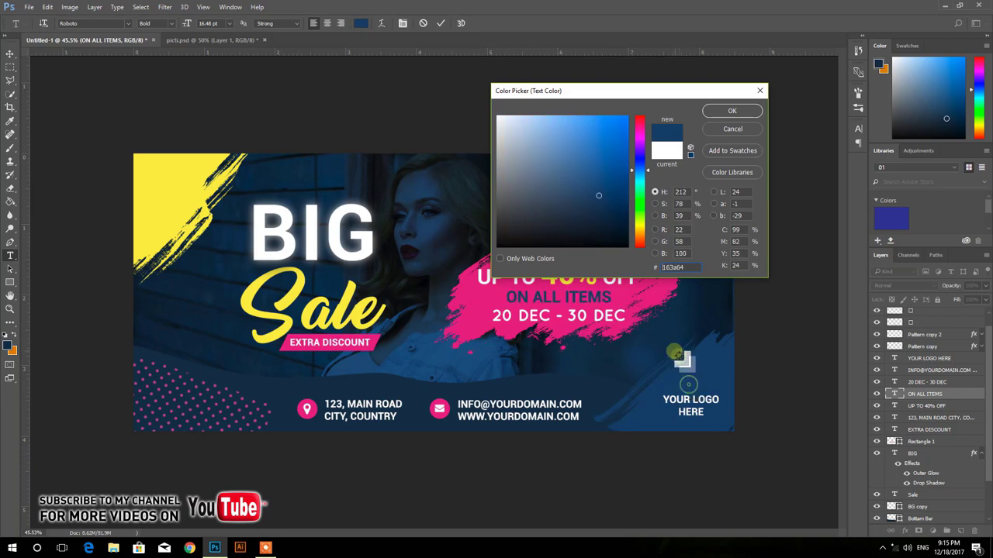
pyautogui.click(712, 112)
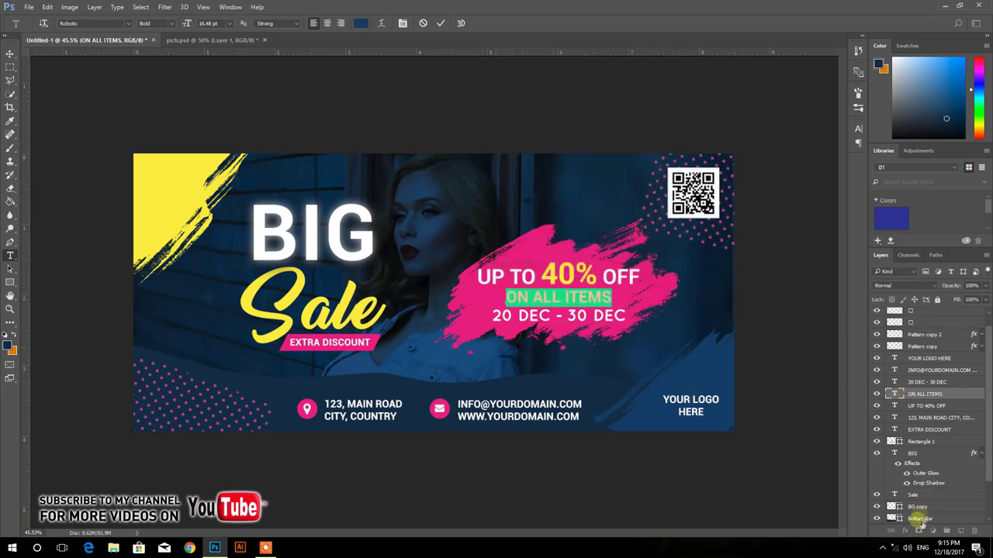
pyautogui.click(440, 23)
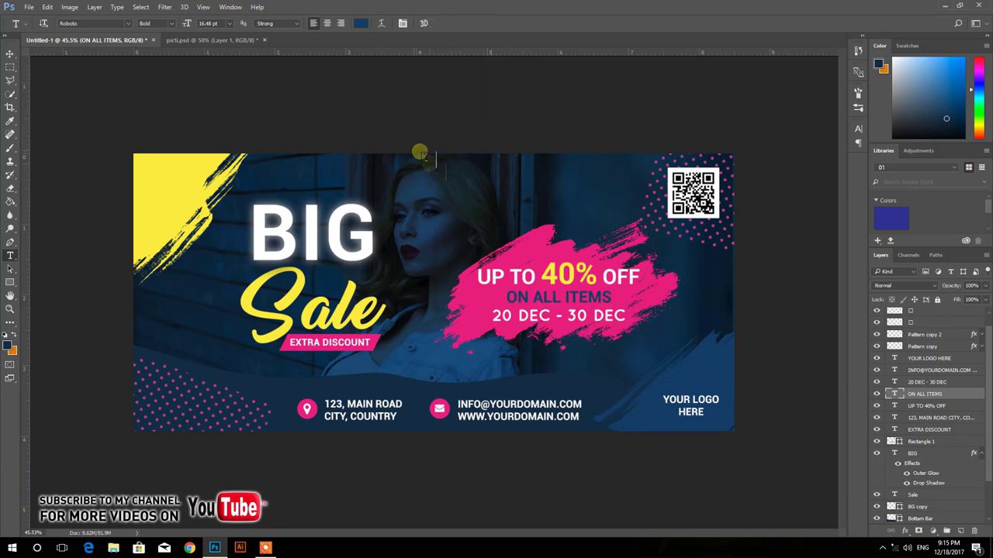
pyautogui.click(10, 52)
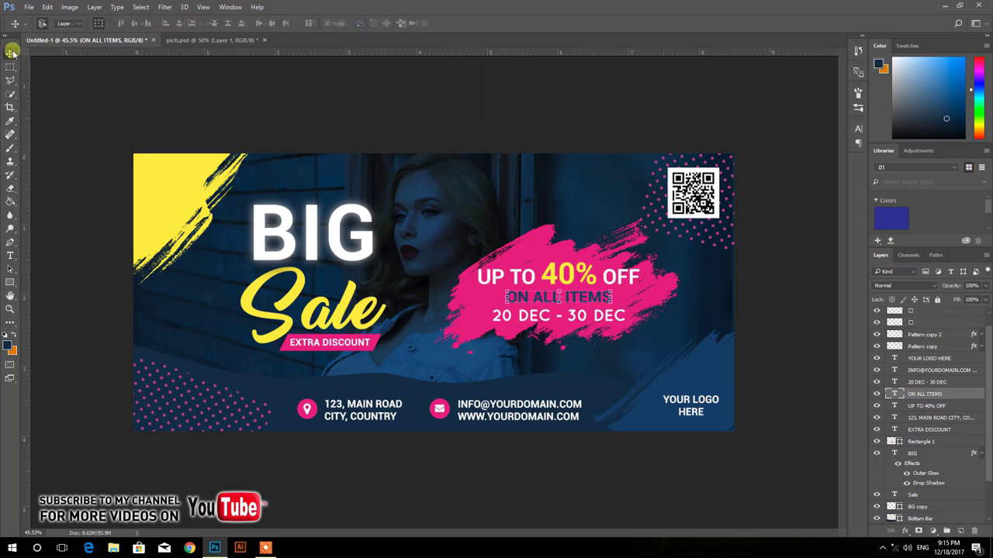
# Step: Add a 5 px white Stroke layer effect to the ON ALL ITEMS text
pyautogui.click(904, 531)
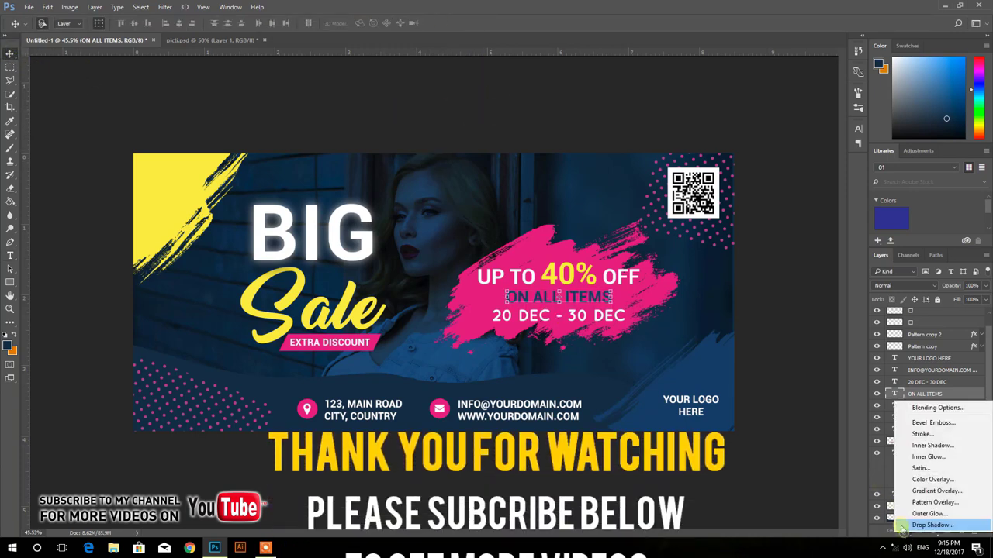
pyautogui.click(920, 432)
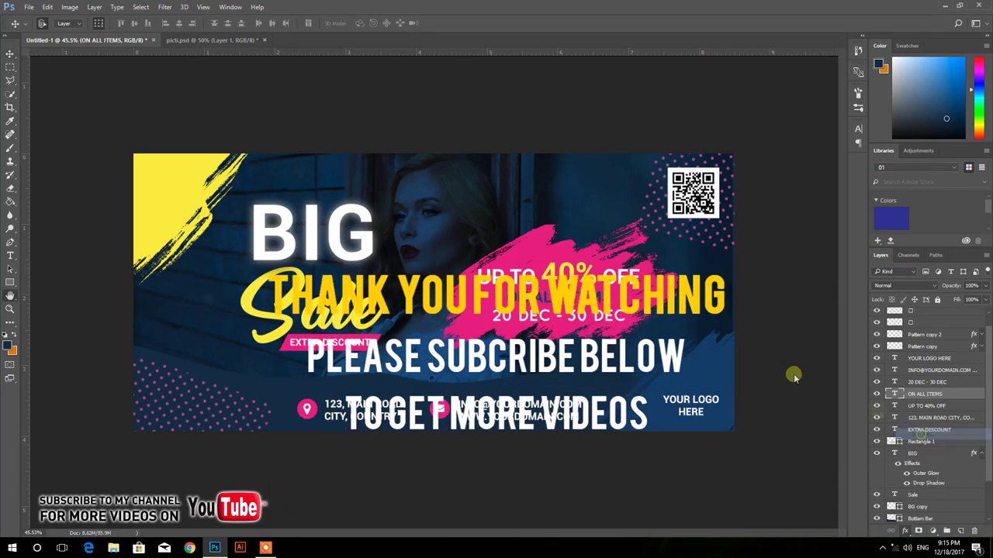
pyautogui.moveTo(505, 99); pyautogui.dragTo(247, 174)
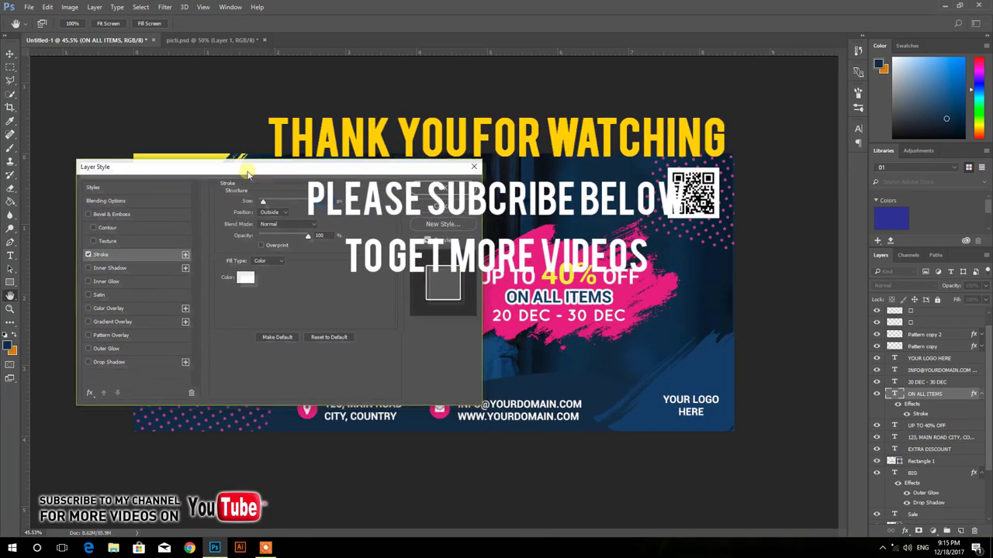
pyautogui.click(325, 199)
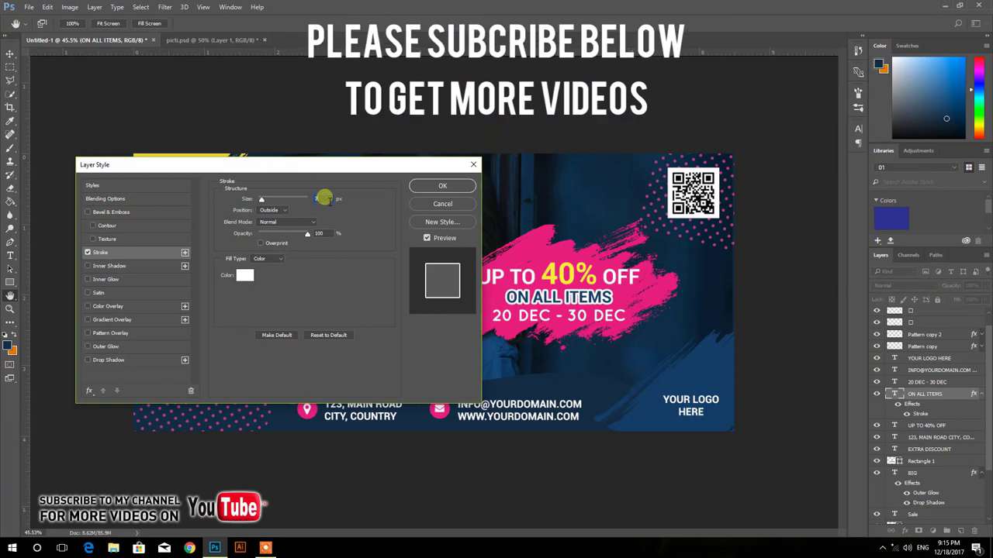
pyautogui.write('5')
pyautogui.click(420, 188)
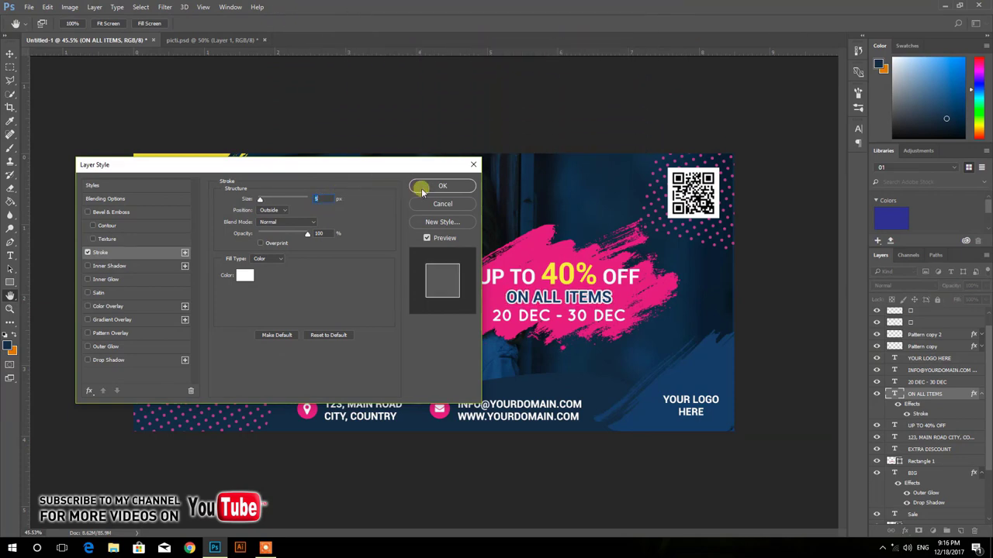